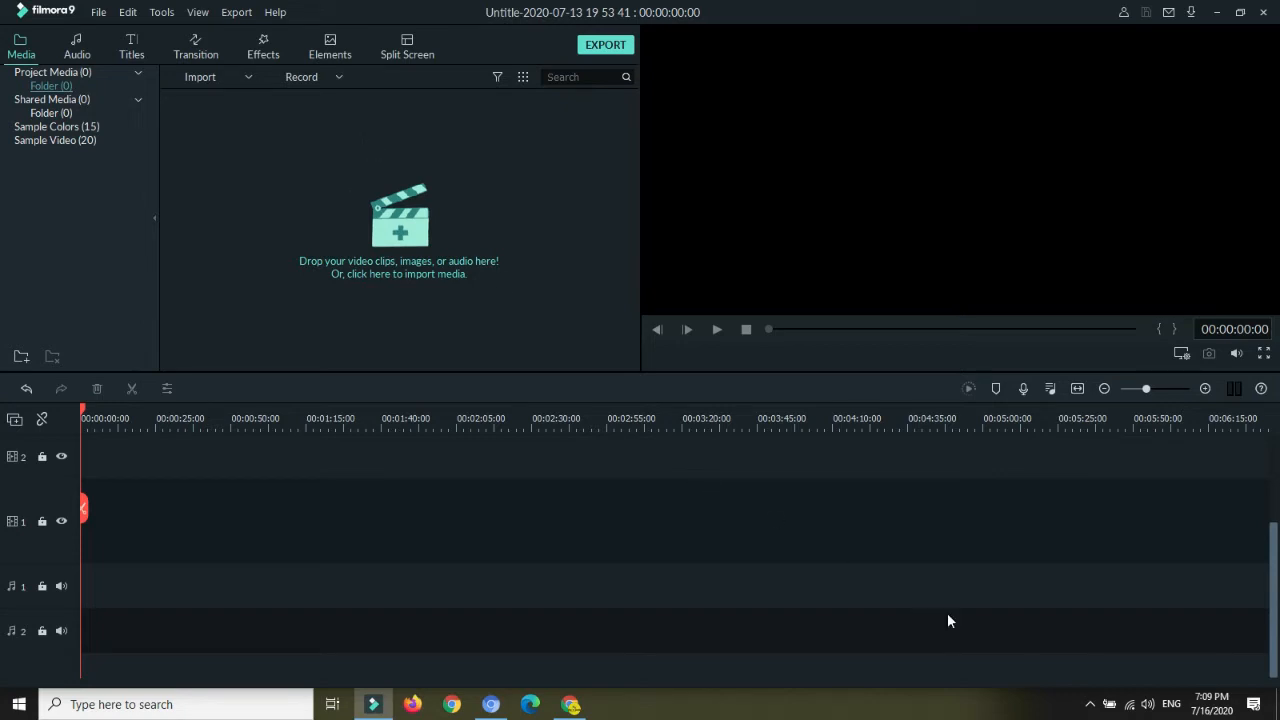
pyautogui.click(1089, 704)
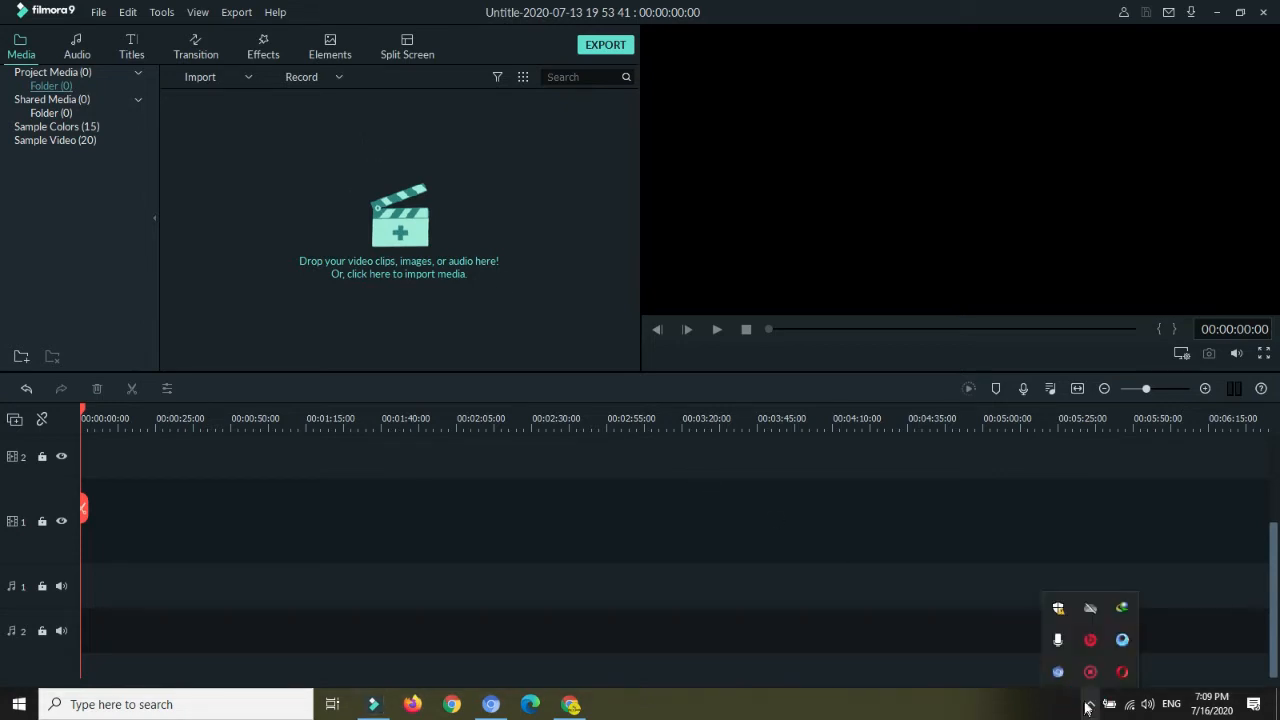
pyautogui.click(1088, 705)
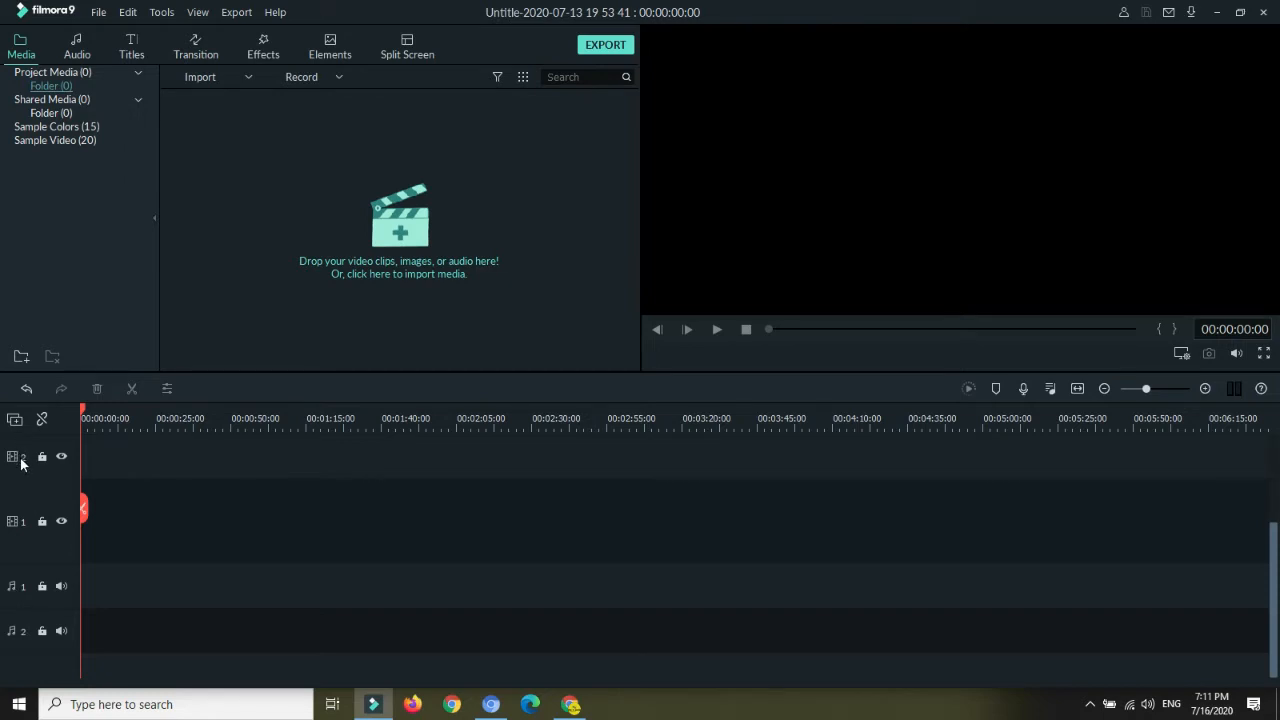
pyautogui.click(14, 420)
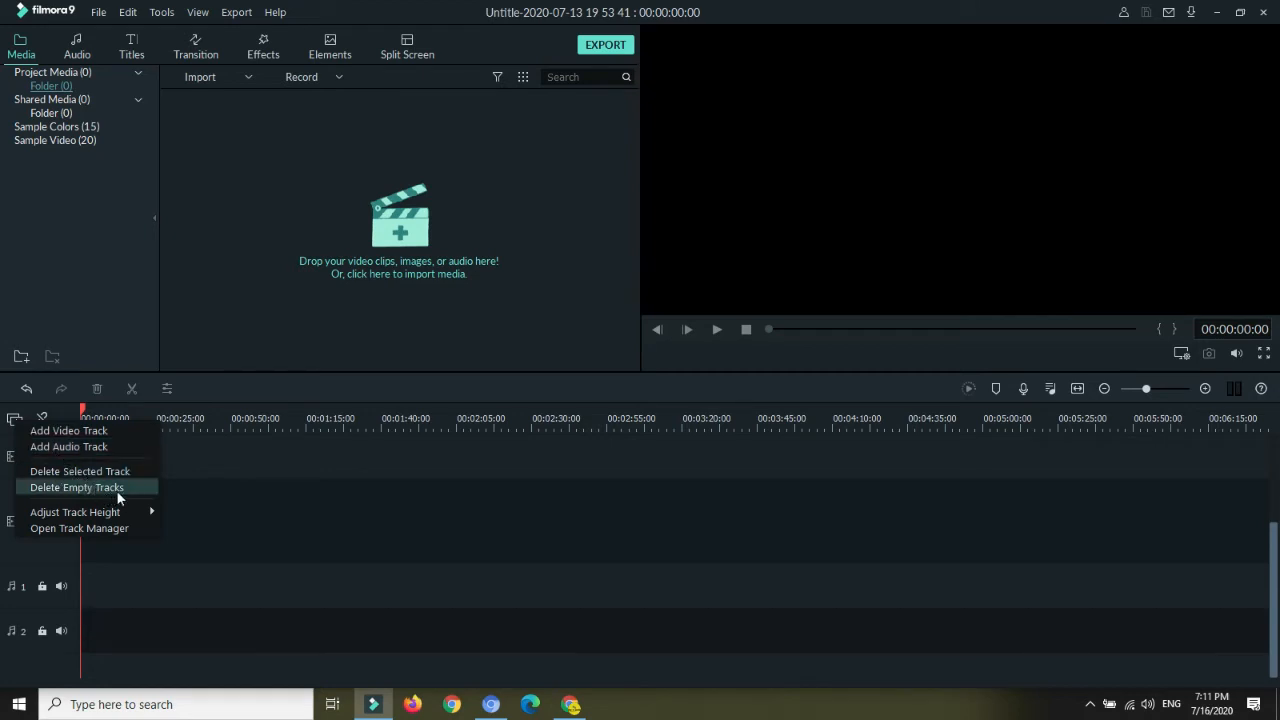
pyautogui.click(209, 522)
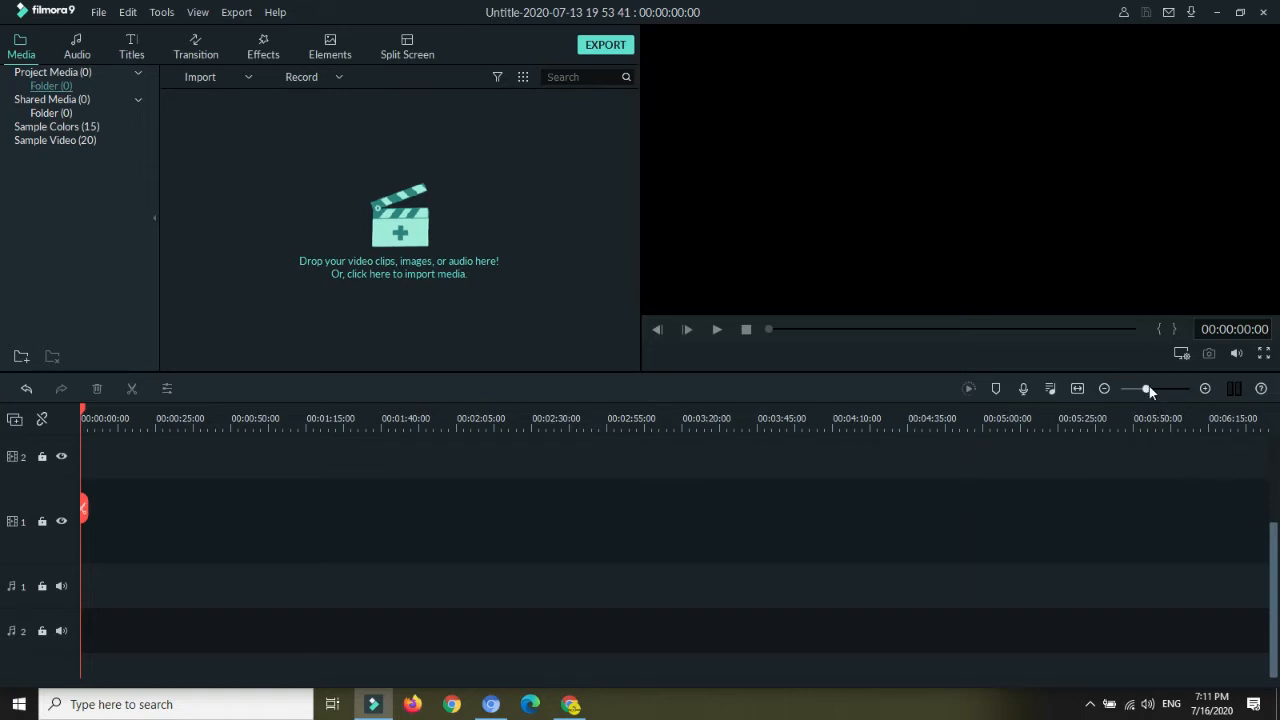
pyautogui.moveTo(1148, 390); pyautogui.dragTo(1169, 392)
pyautogui.moveTo(1168, 389); pyautogui.dragTo(1172, 390)
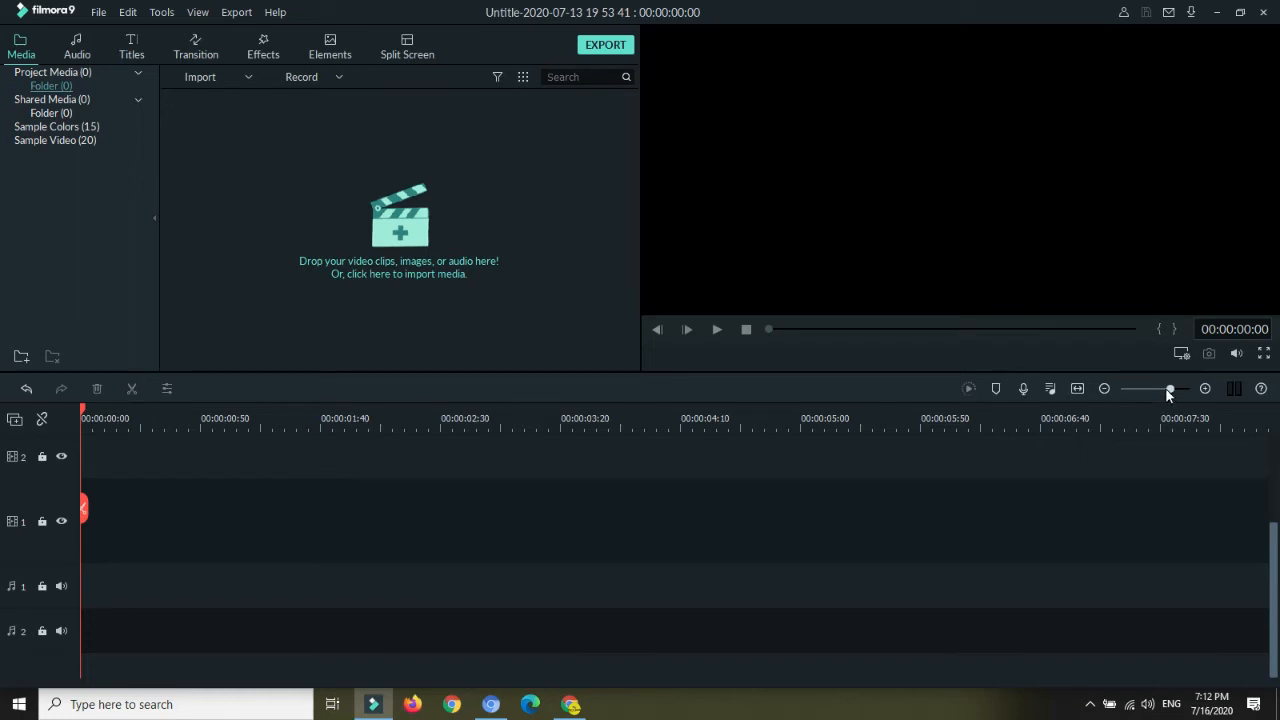
pyautogui.moveTo(1166, 393); pyautogui.dragTo(1129, 391)
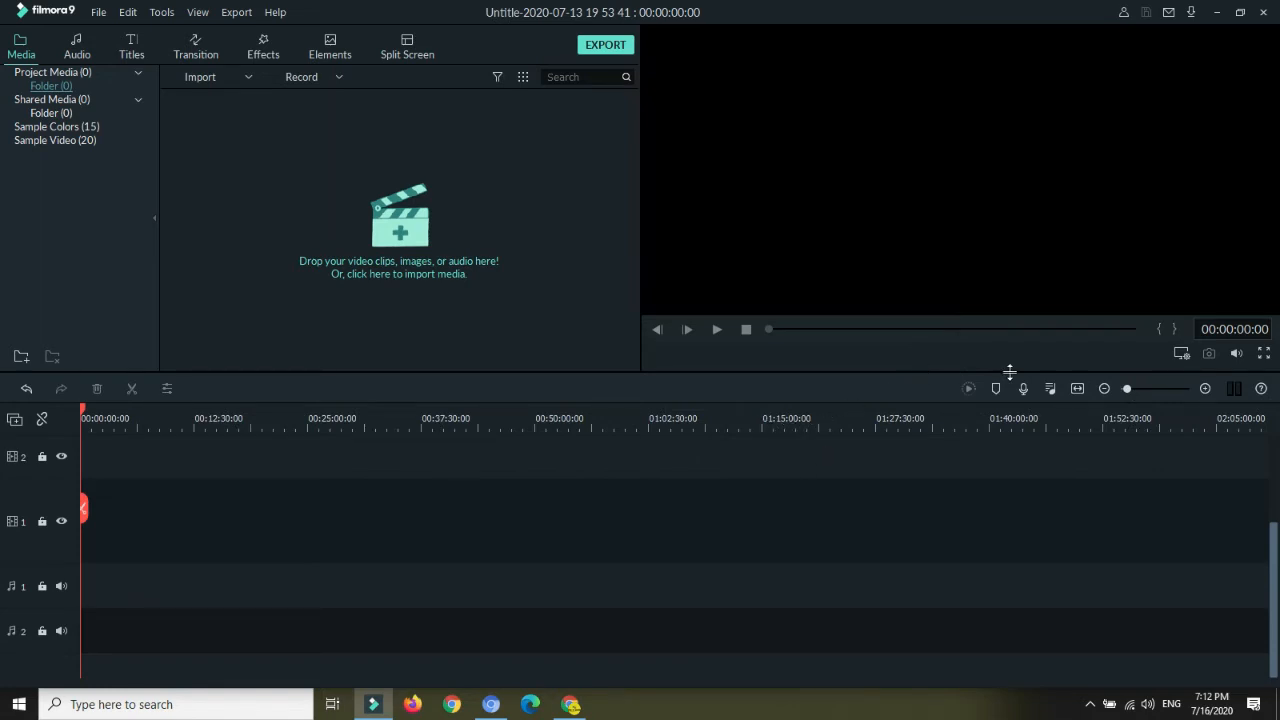
pyautogui.moveTo(1127, 389); pyautogui.dragTo(1132, 391)
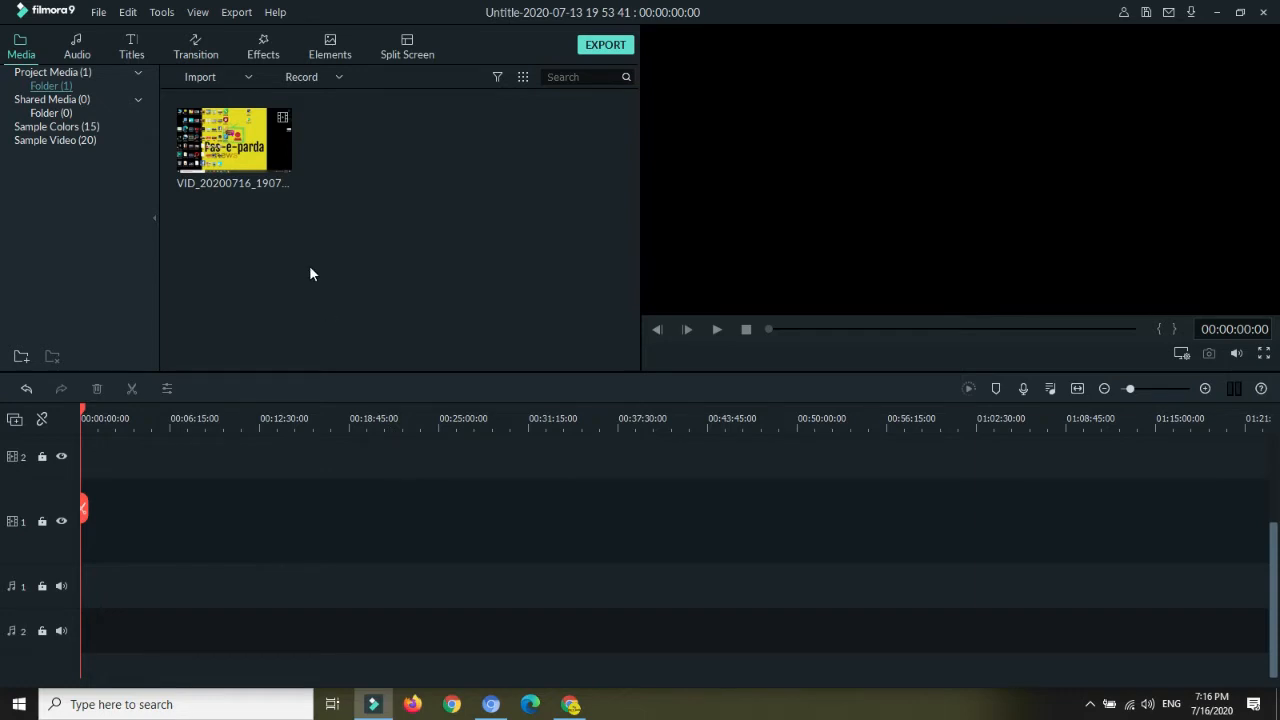
pyautogui.click(233, 76)
pyautogui.click(464, 118)
pyautogui.click(314, 76)
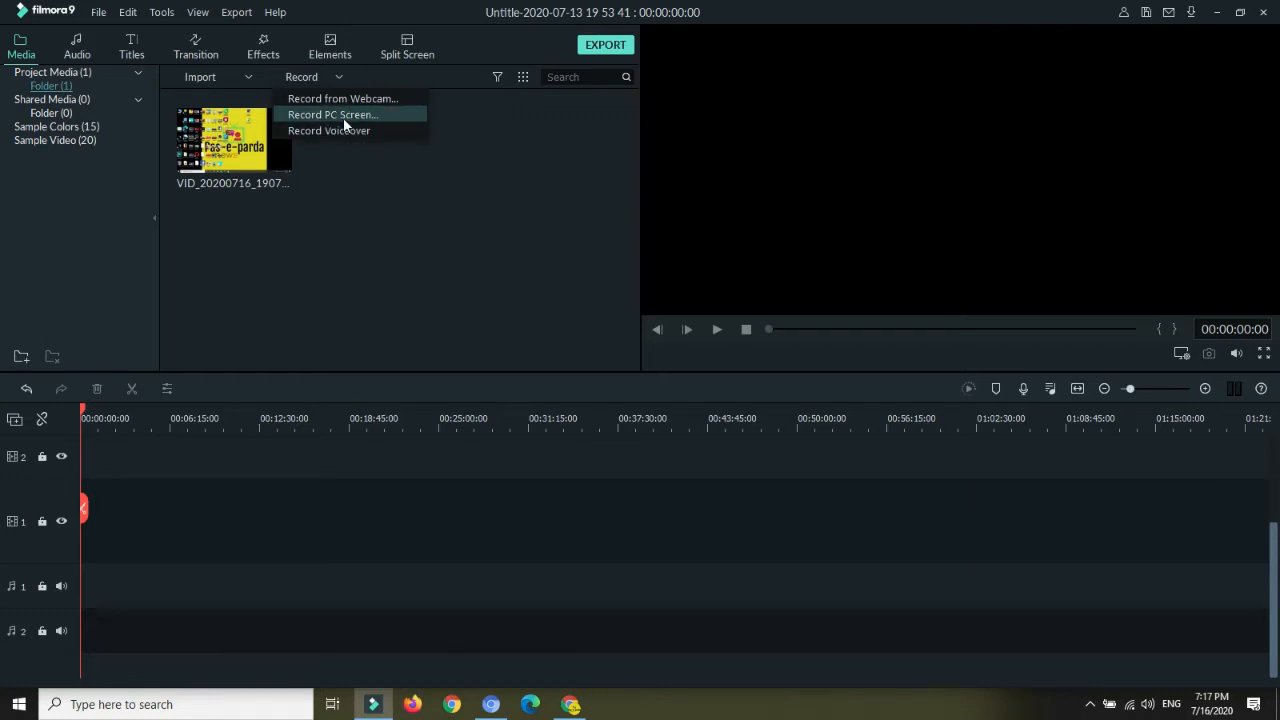
pyautogui.click(301, 243)
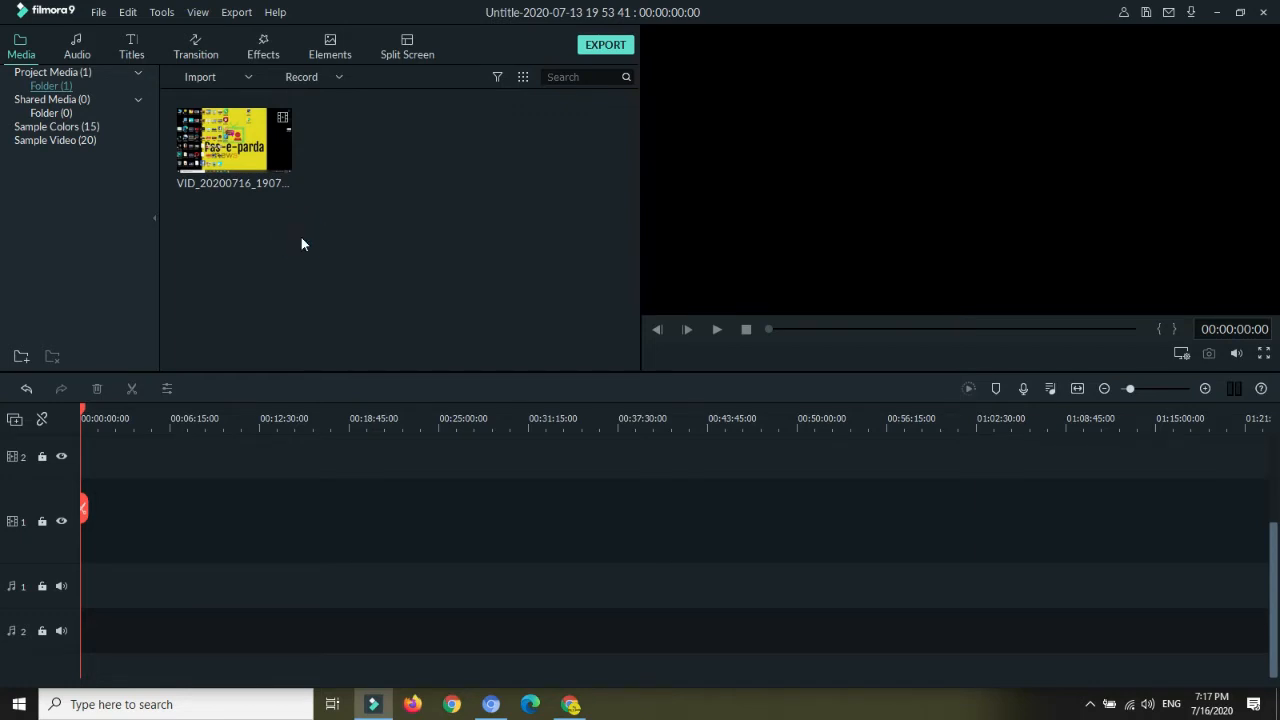
pyautogui.click(241, 75)
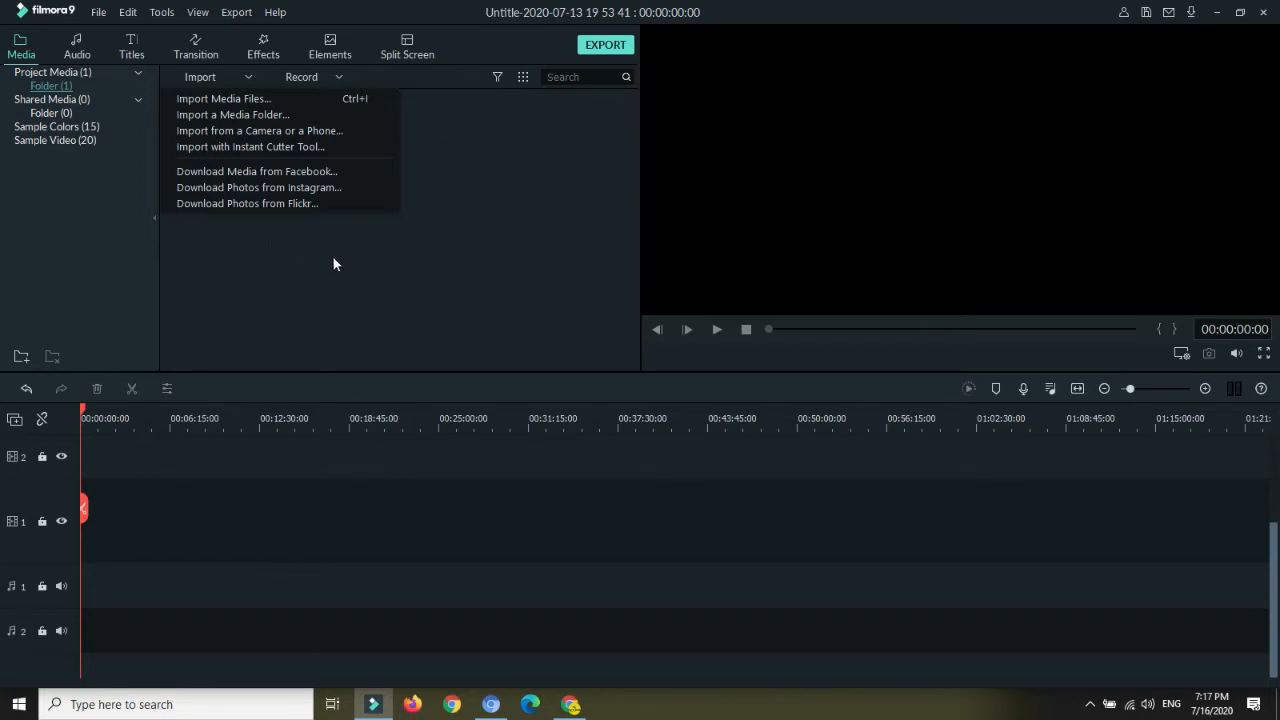
pyautogui.click(367, 258)
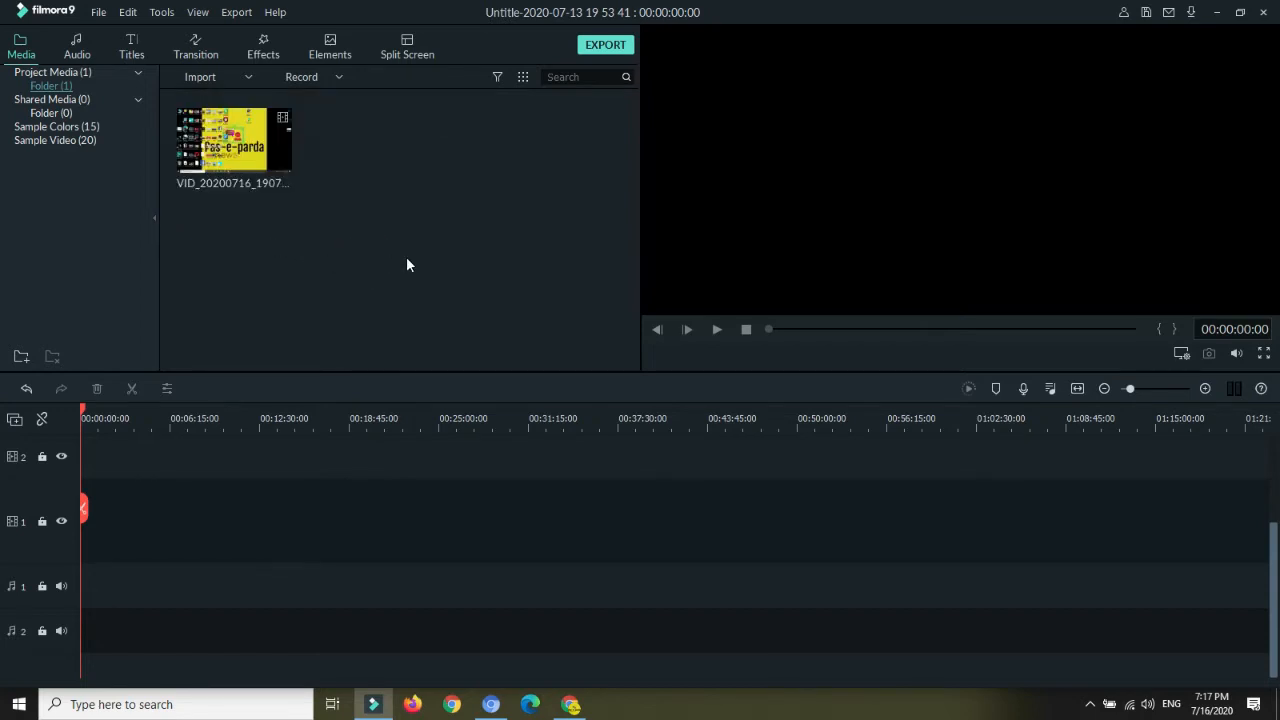
# Import the 107d0465 logo, assalamualaikum calligraphy, download and LOGO images plus the My Video1 clip from the "imp for filmora" folder
pyautogui.doubleClick(407, 265)
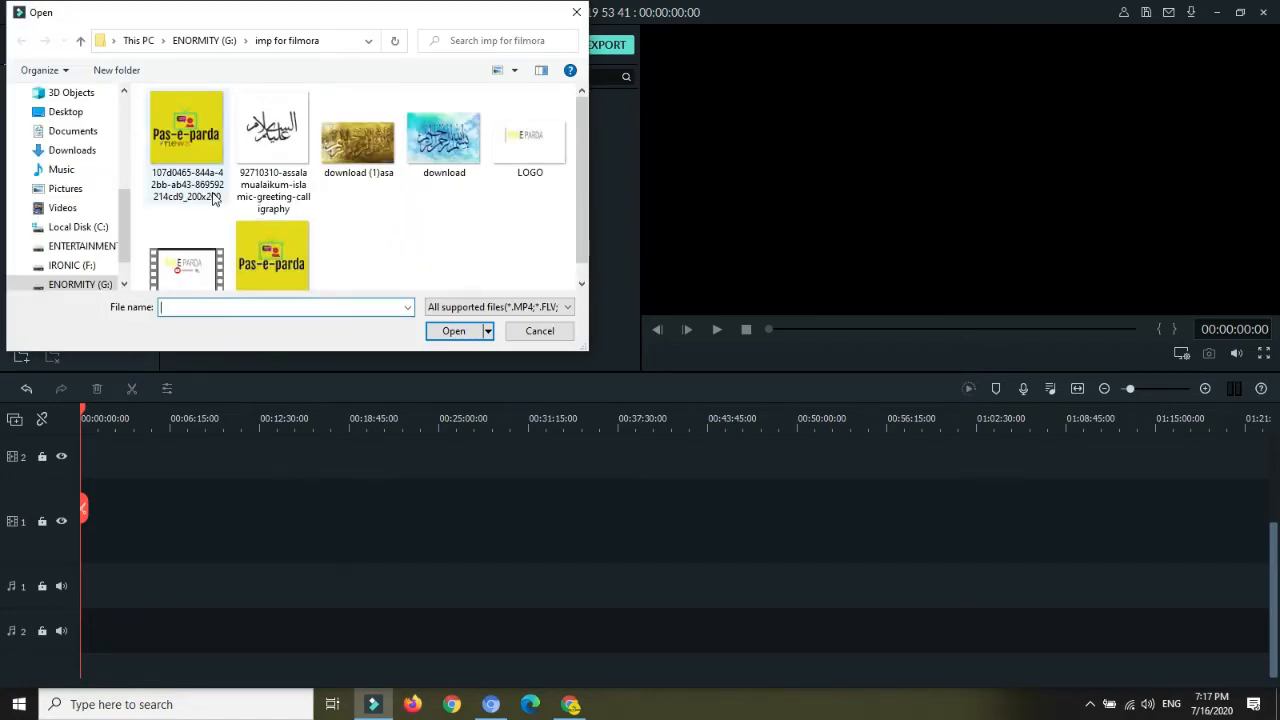
pyautogui.click(198, 164)
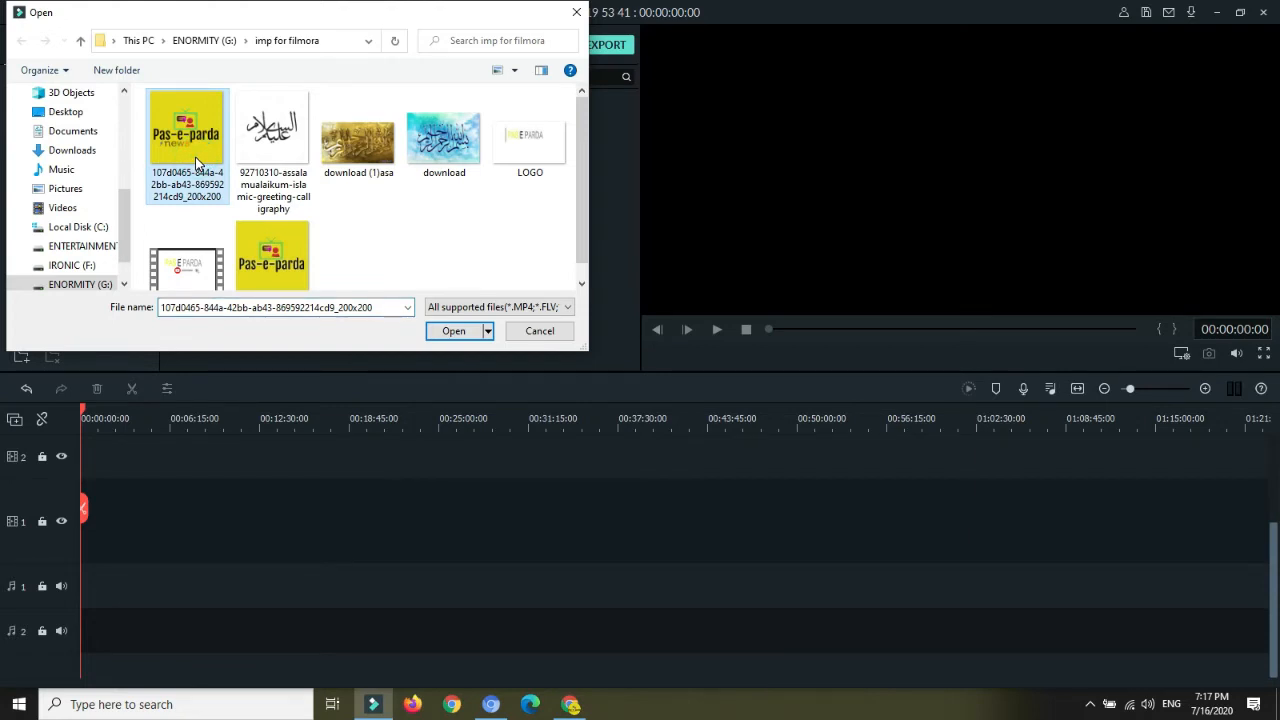
pyautogui.keyDown('ctrl'); pyautogui.click(322, 150); pyautogui.keyUp('ctrl')
pyautogui.keyDown('ctrl'); pyautogui.click(293, 155); pyautogui.keyUp('ctrl')
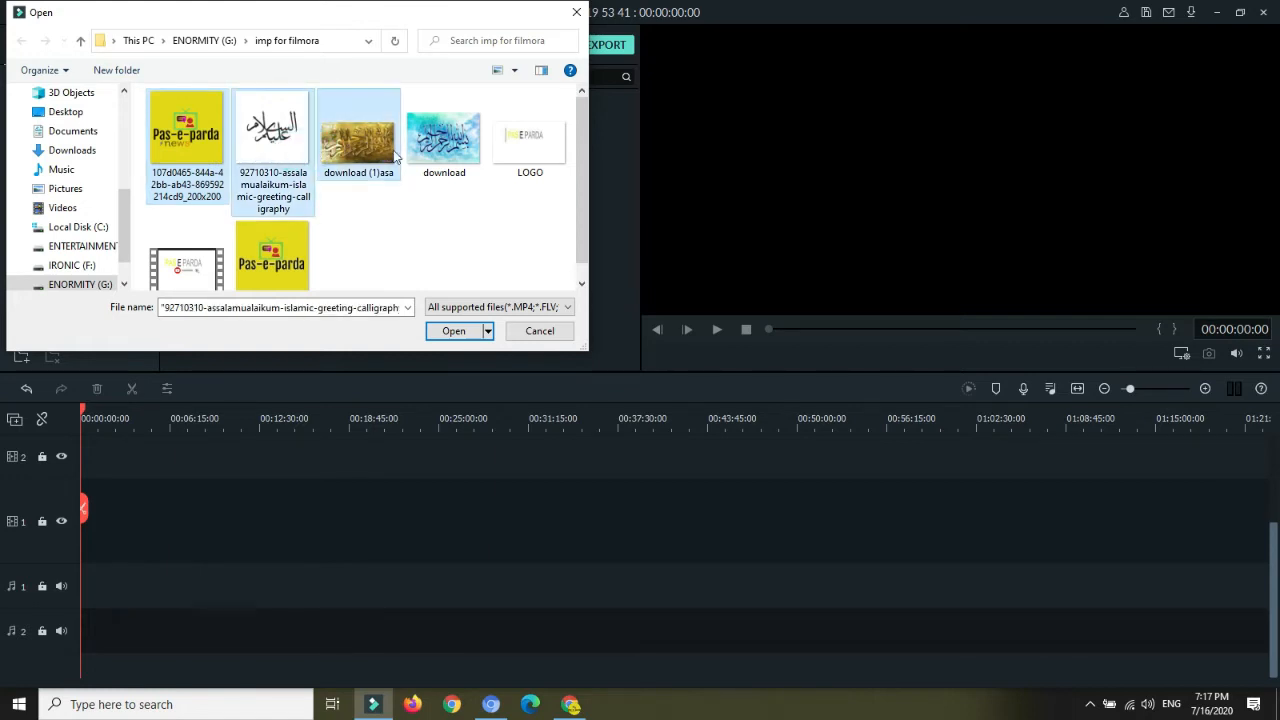
pyautogui.keyDown('ctrl'); pyautogui.click(543, 147); pyautogui.keyUp('ctrl')
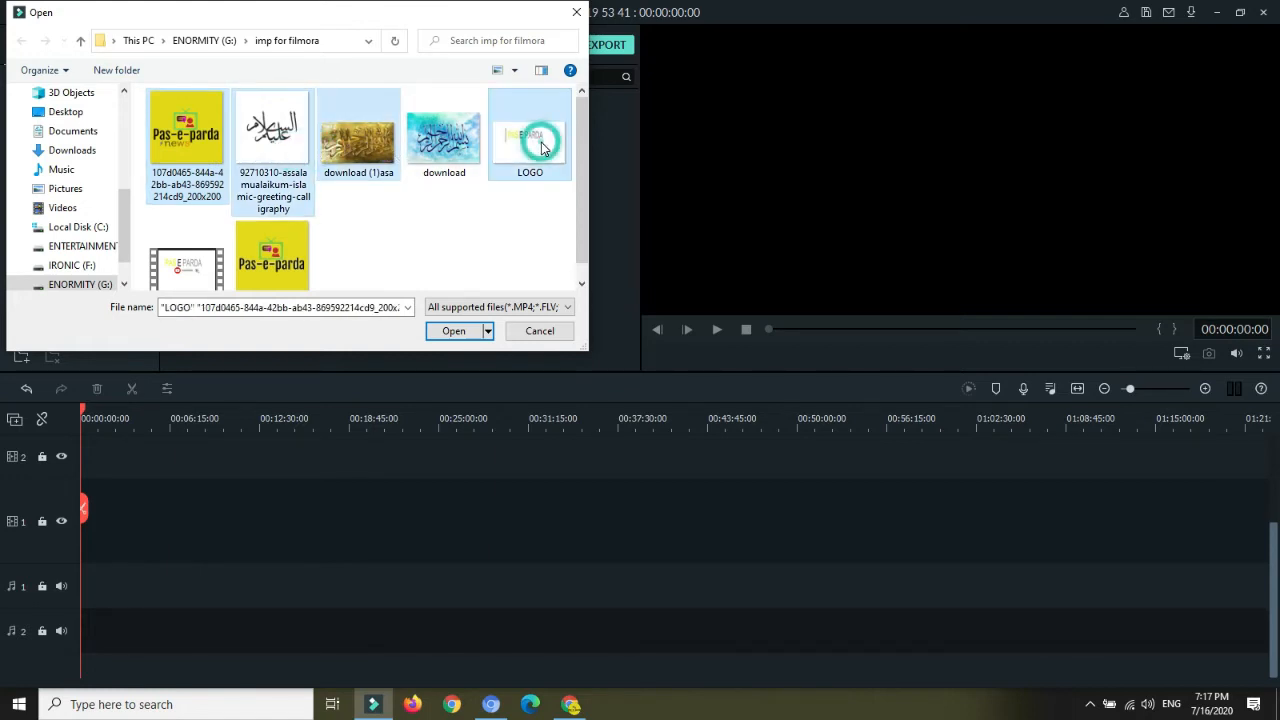
pyautogui.keyDown('ctrl'); pyautogui.click(468, 142); pyautogui.keyUp('ctrl')
pyautogui.keyDown('ctrl'); pyautogui.click(381, 150); pyautogui.keyUp('ctrl')
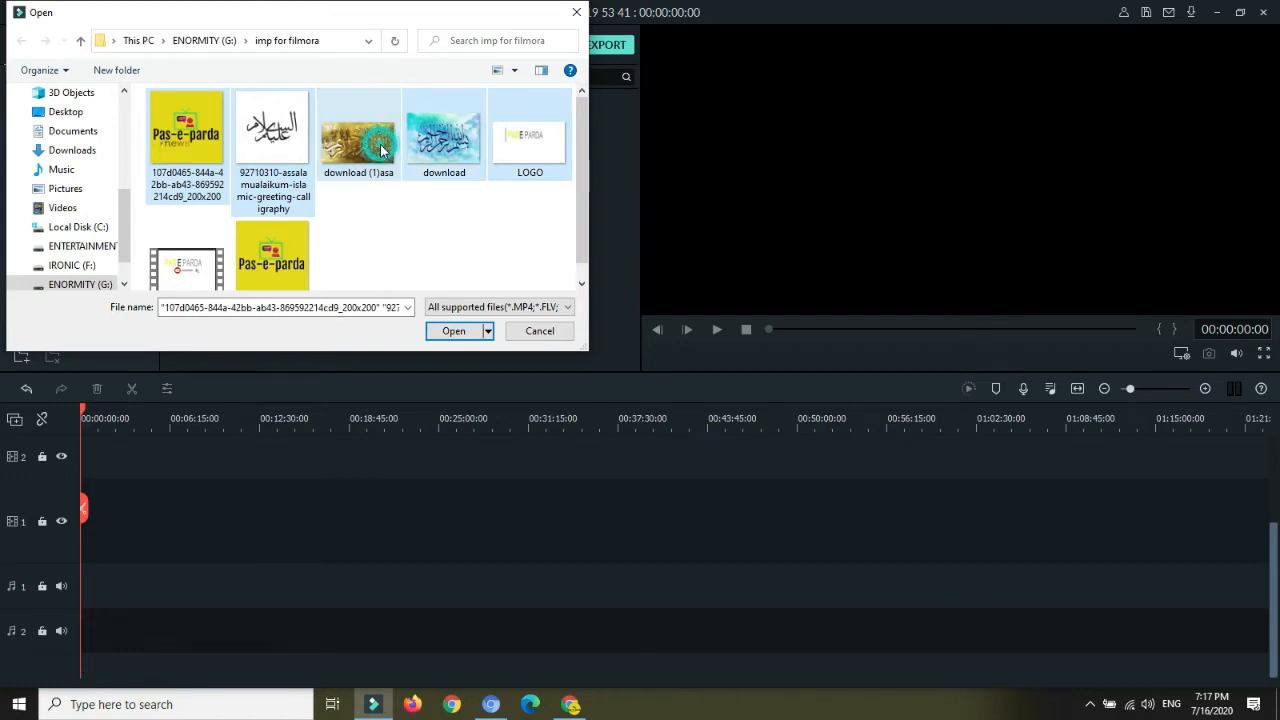
pyautogui.keyDown('ctrl'); pyautogui.click(197, 278); pyautogui.keyUp('ctrl')
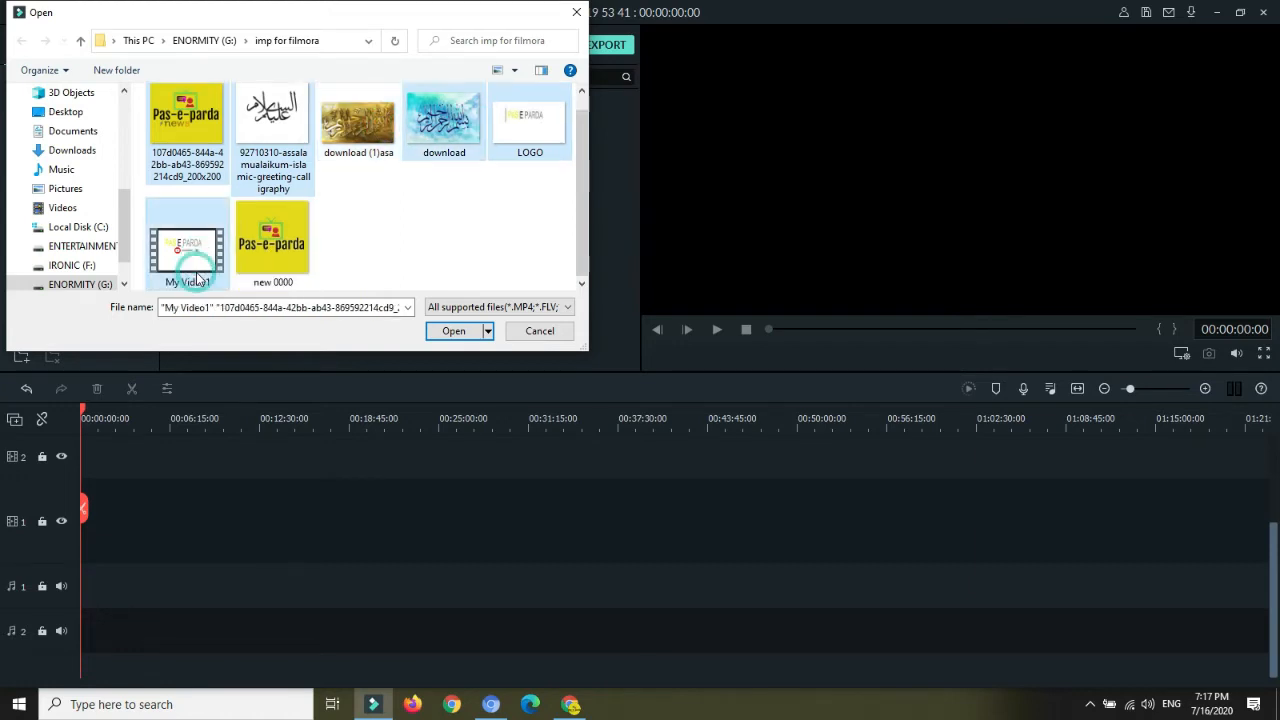
pyautogui.click(455, 331)
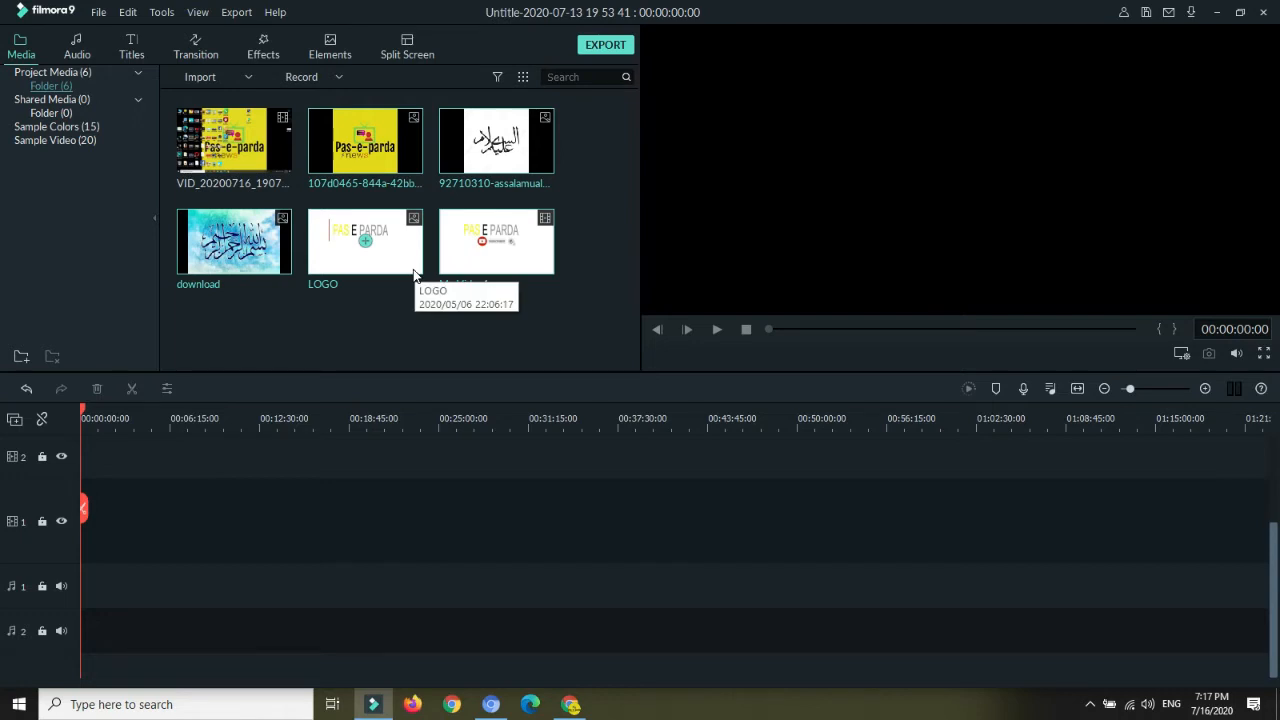
pyautogui.click(361, 335)
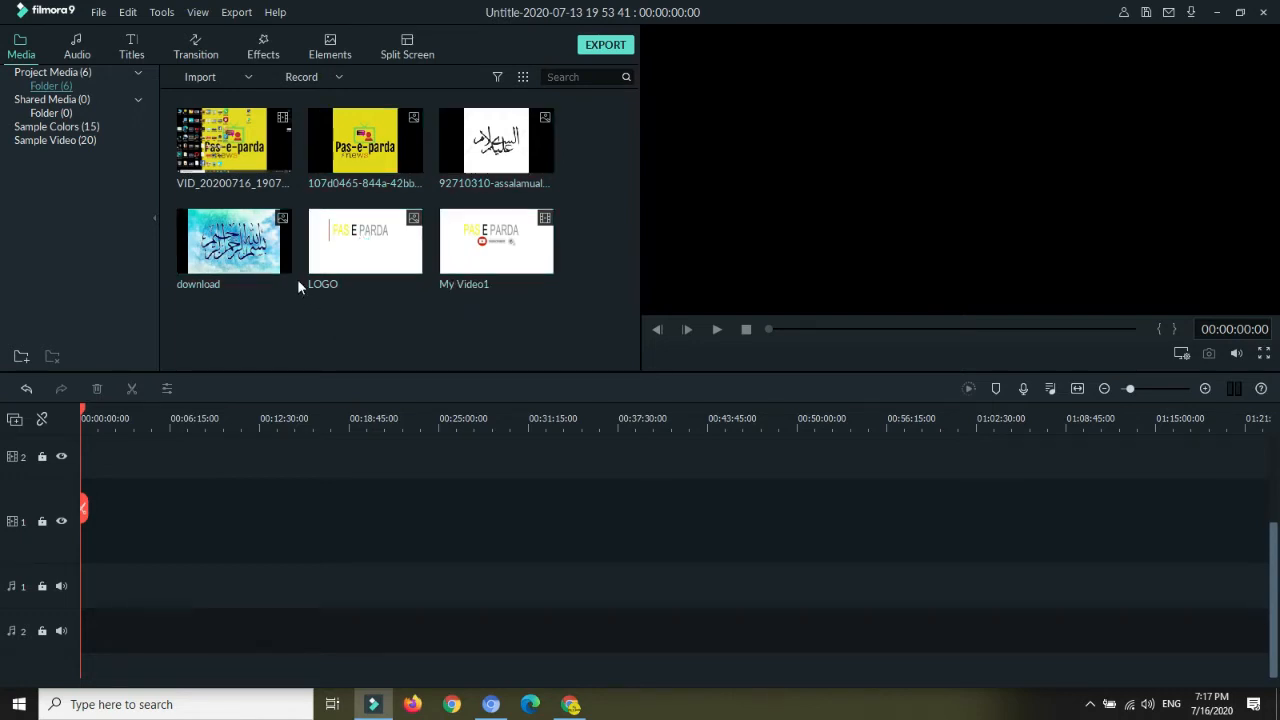
# Add the A-GROUP - Verve music from the audio library to the start of audio track 2
pyautogui.click(78, 45)
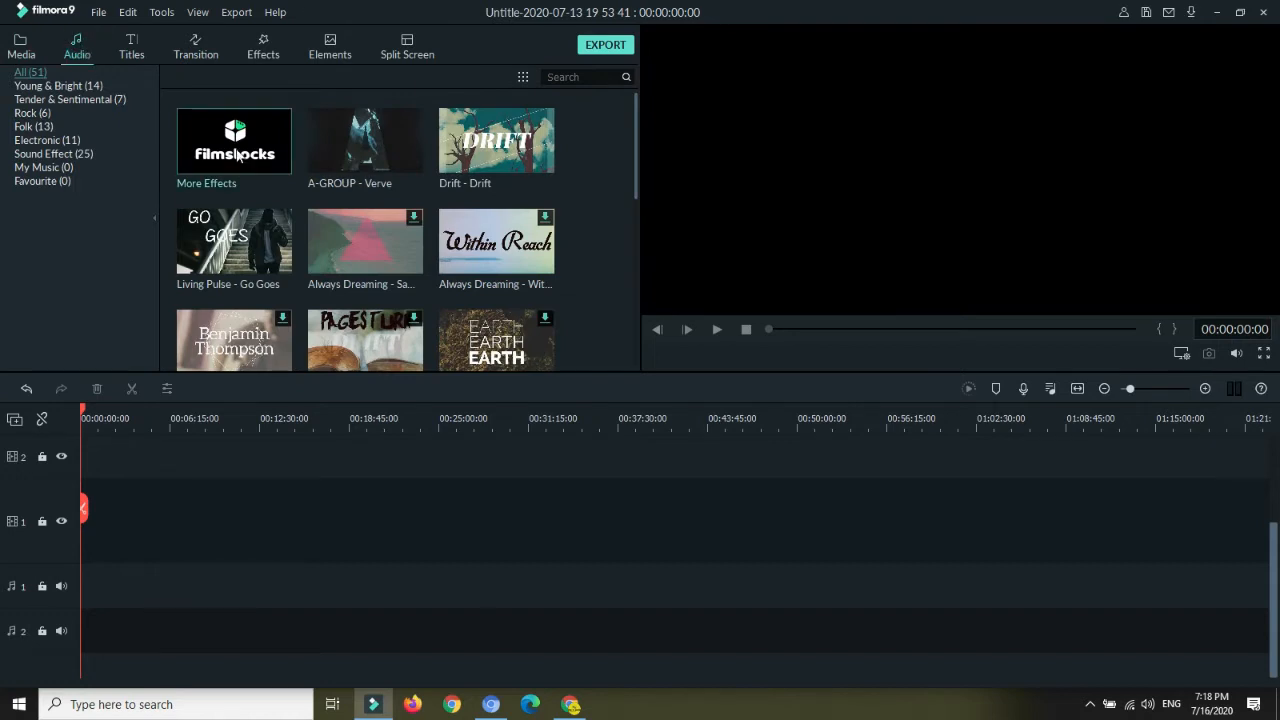
pyautogui.moveTo(359, 175)
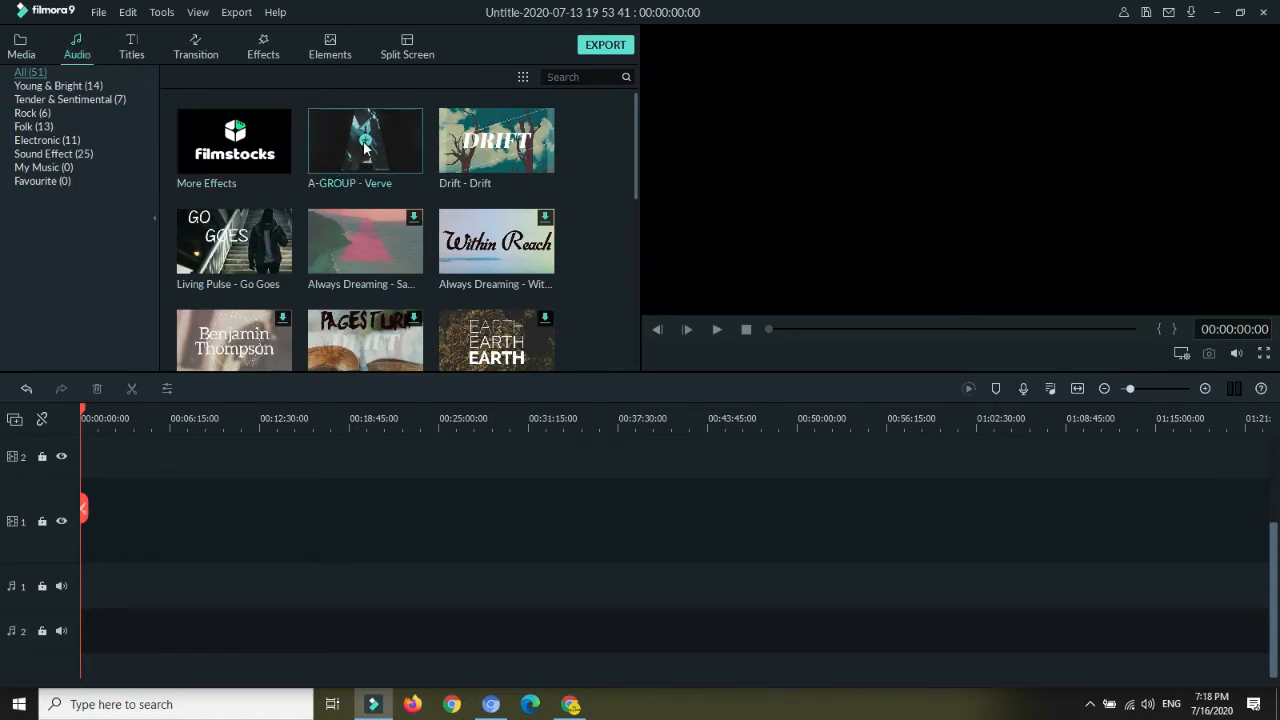
pyautogui.click(365, 142)
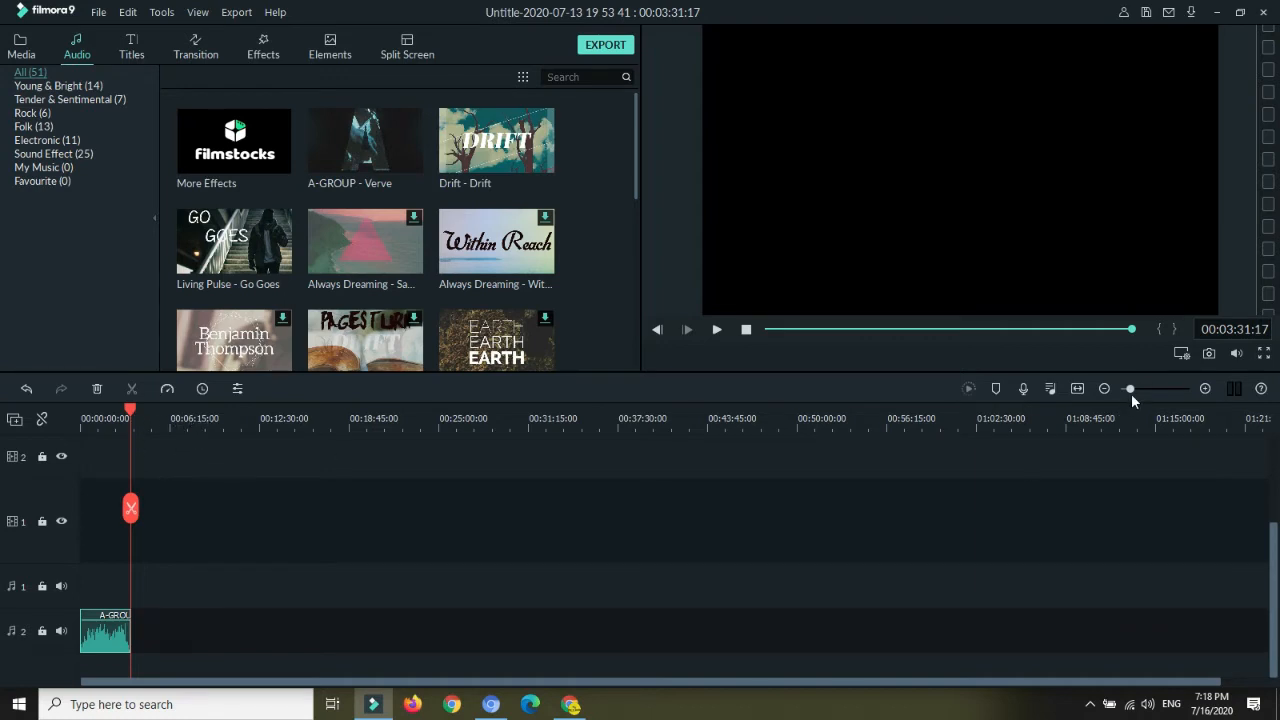
pyautogui.moveTo(1131, 388); pyautogui.dragTo(1149, 395)
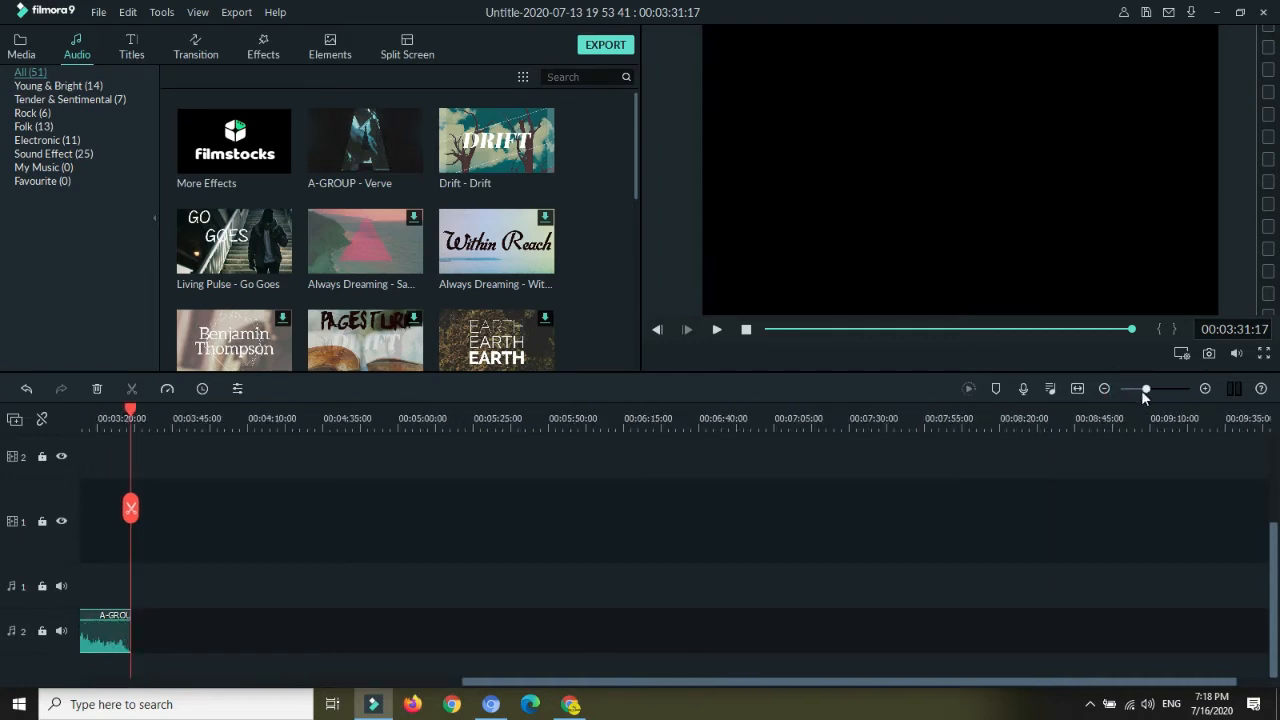
pyautogui.click(699, 682)
pyautogui.moveTo(558, 686); pyautogui.dragTo(90, 706)
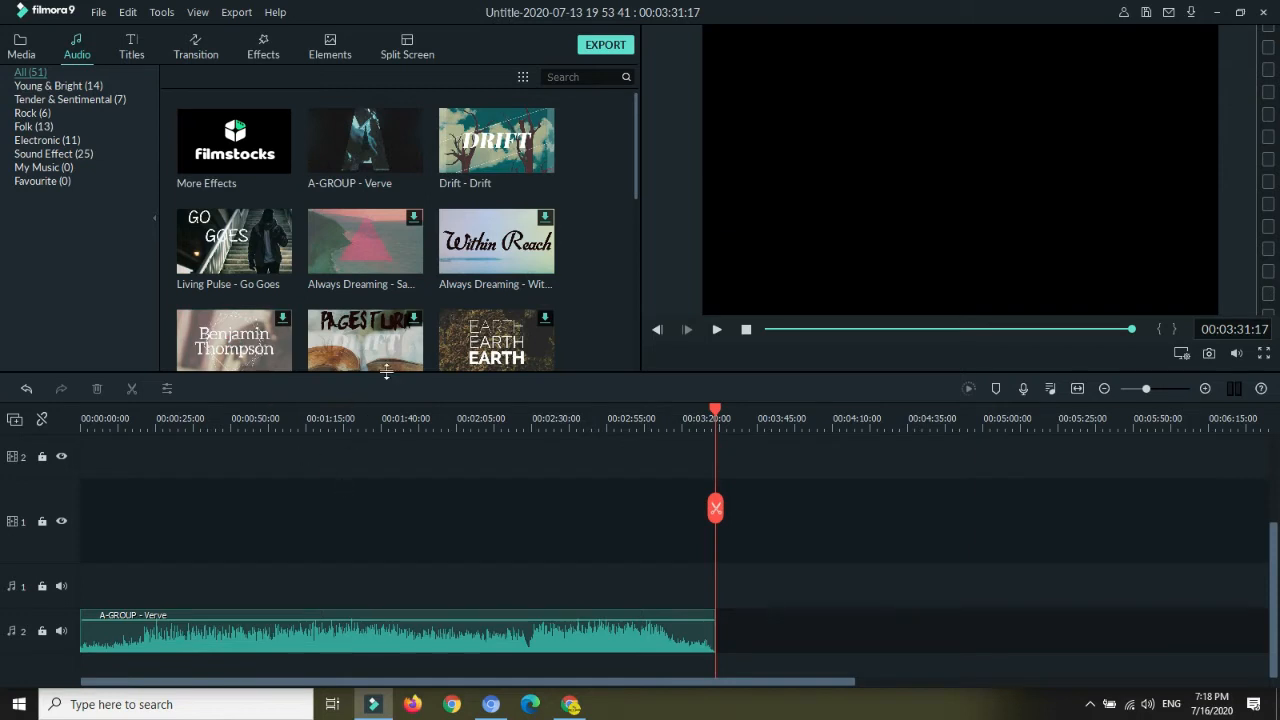
# Place the download image at the start of video track 1 and return the playhead to the beginning of the timeline
pyautogui.click(30, 48)
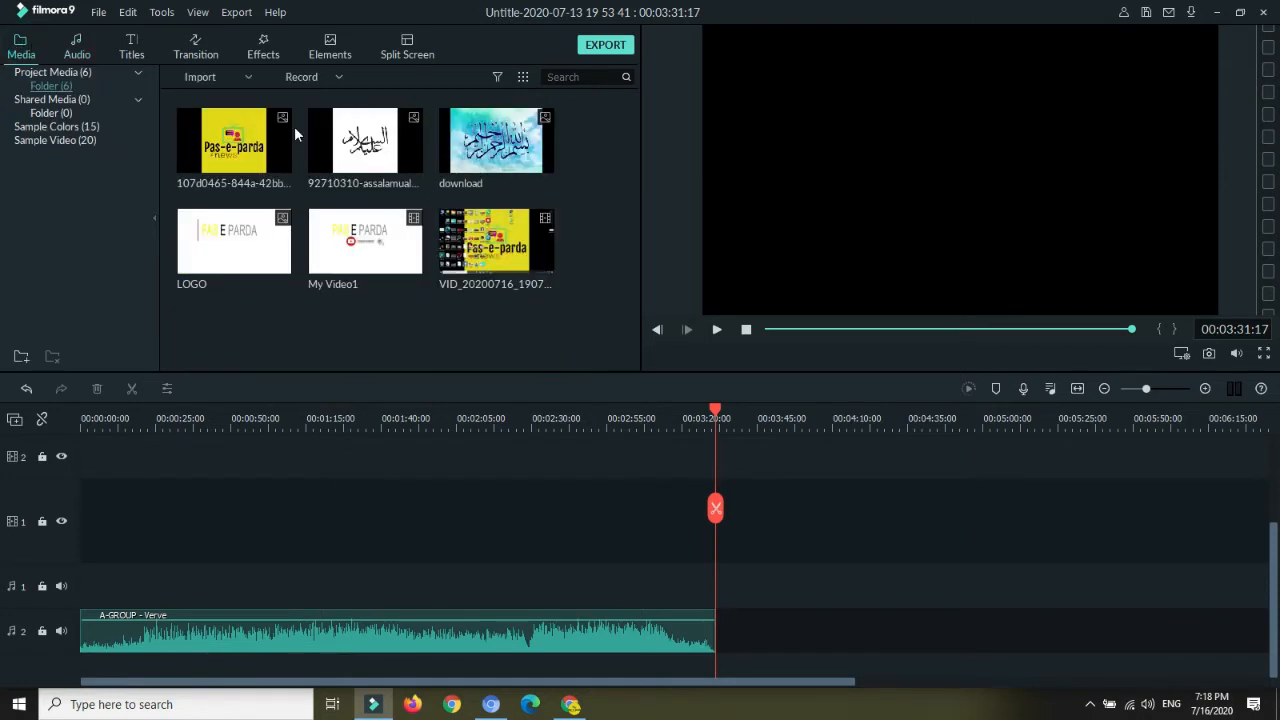
pyautogui.click(497, 146)
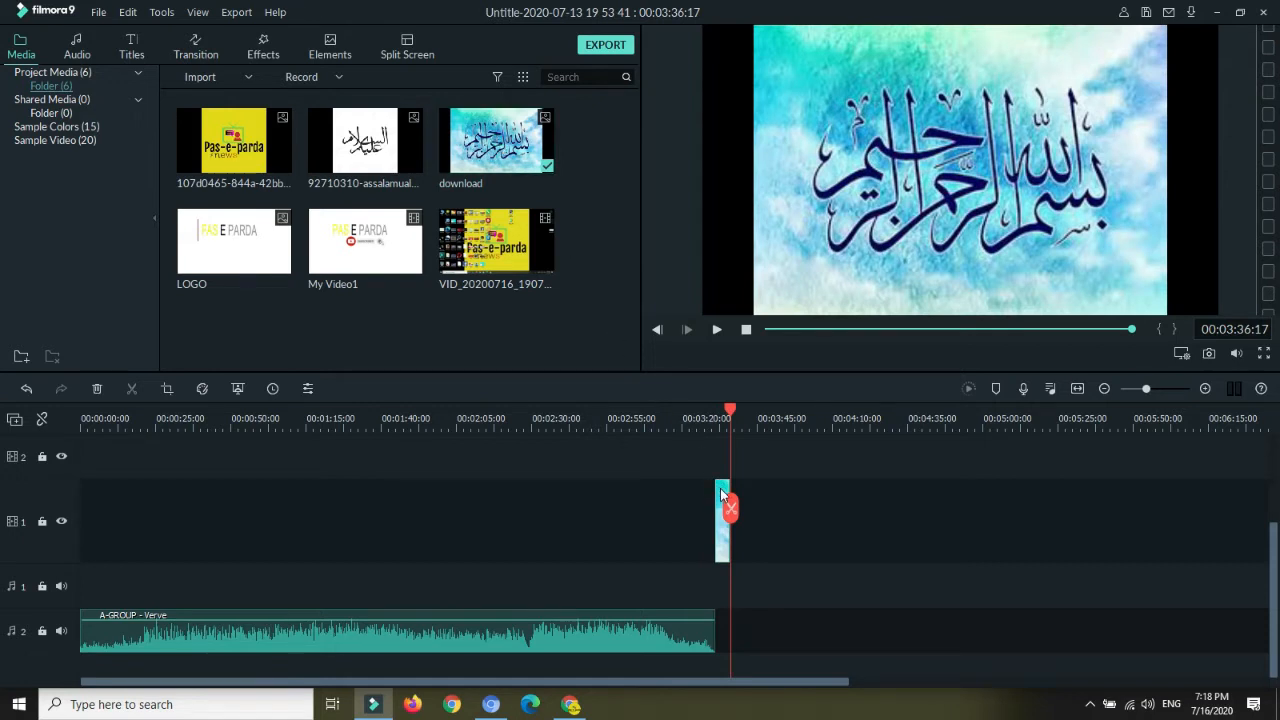
pyautogui.moveTo(720, 488); pyautogui.dragTo(78, 540)
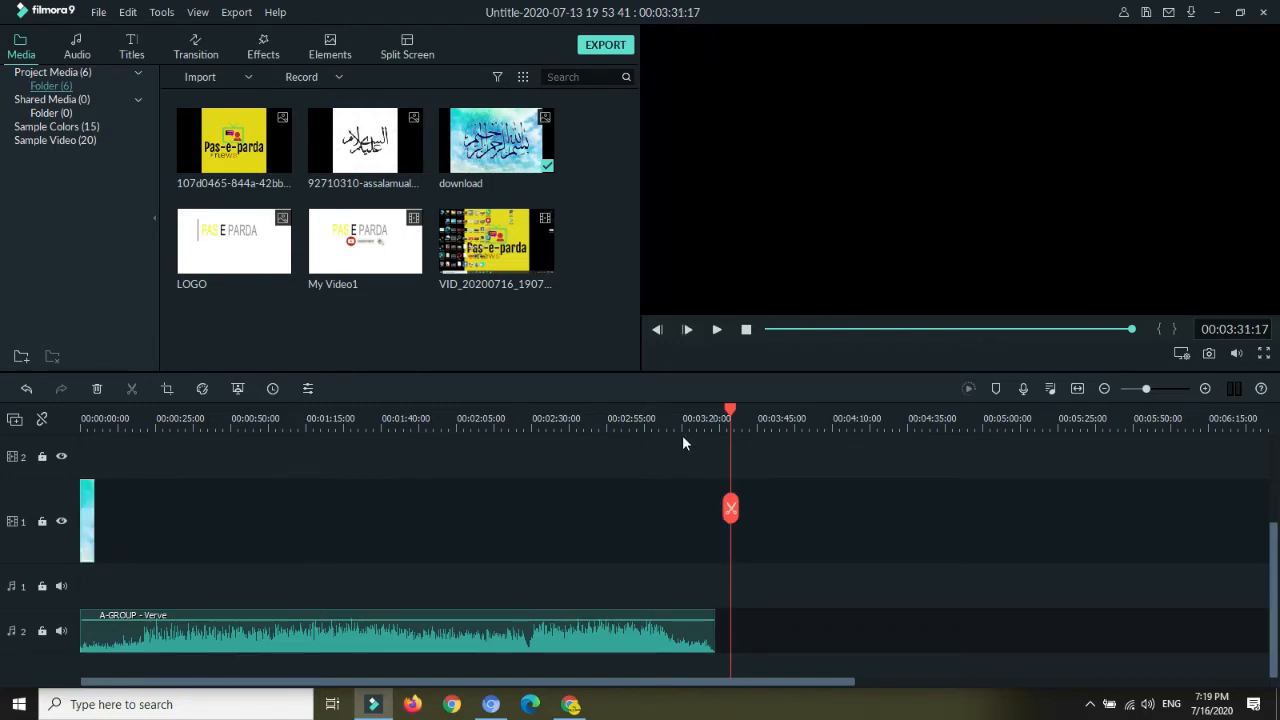
pyautogui.click(628, 420)
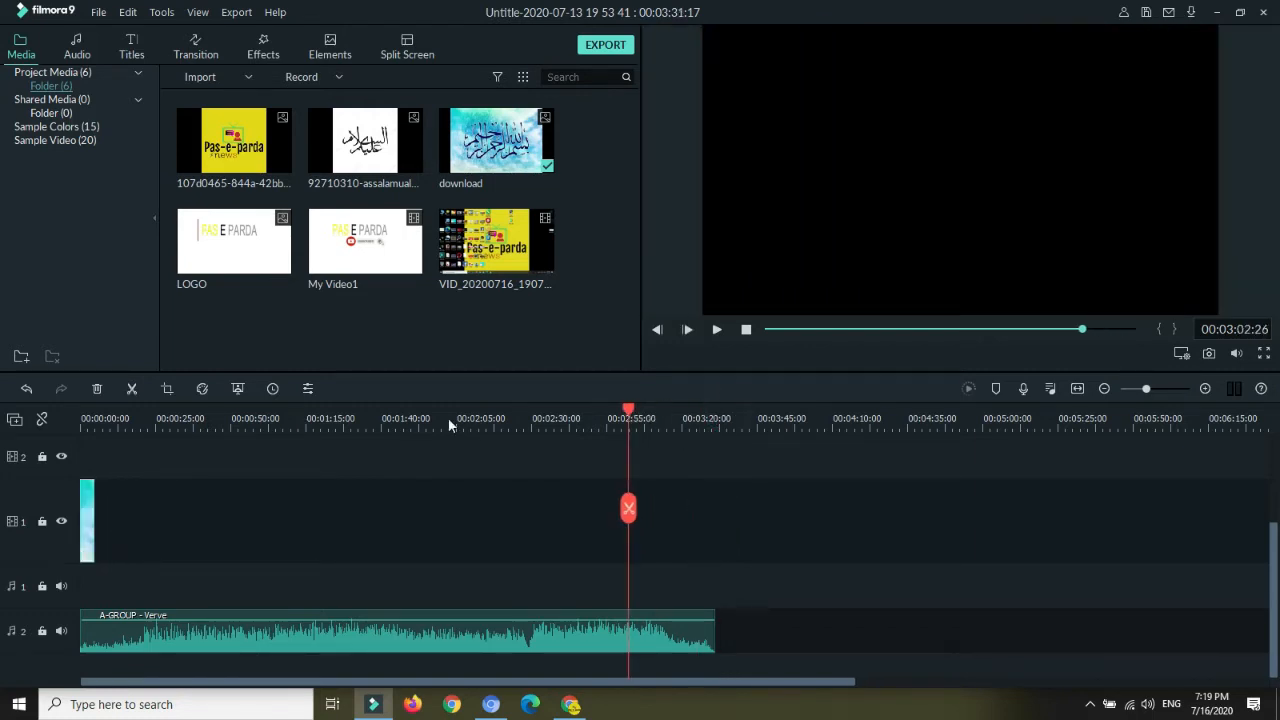
pyautogui.moveTo(449, 425); pyautogui.dragTo(80, 480)
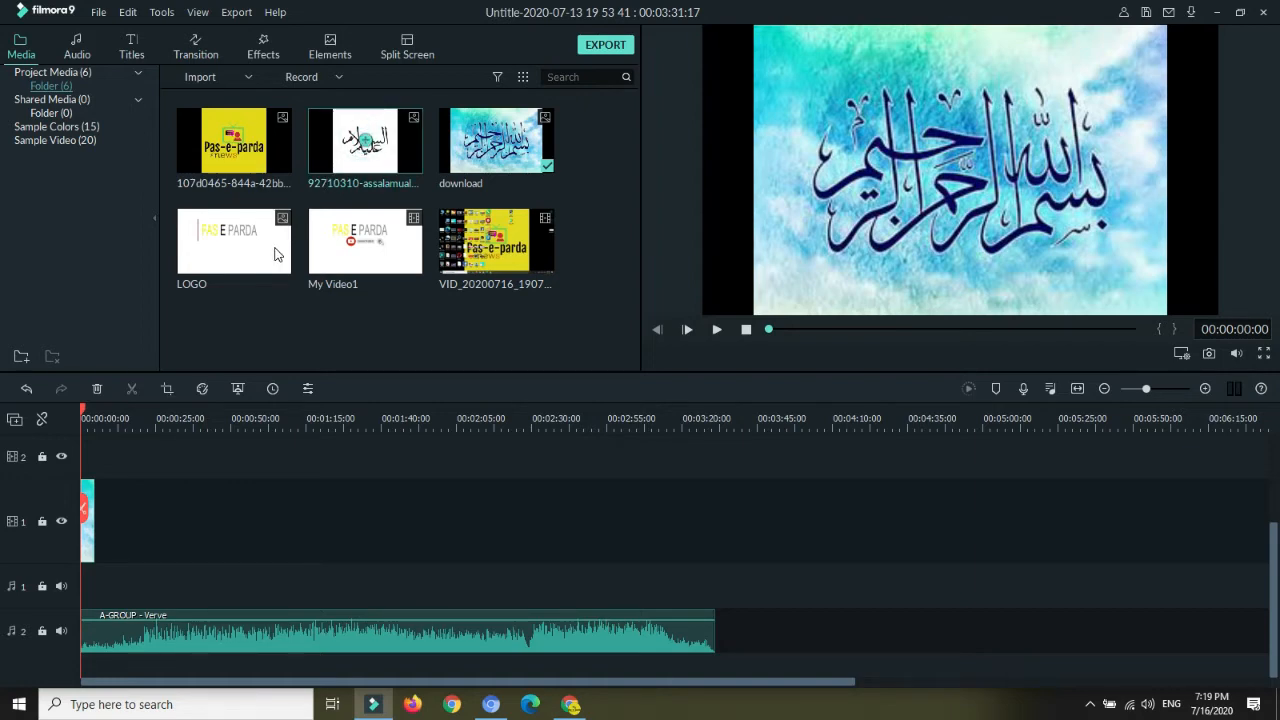
# Append the assalamualaikum image and My Video1 to video track 1, matching the project settings to the media at 1280 x 720 30fps
pyautogui.moveTo(329, 158); pyautogui.dragTo(95, 500)
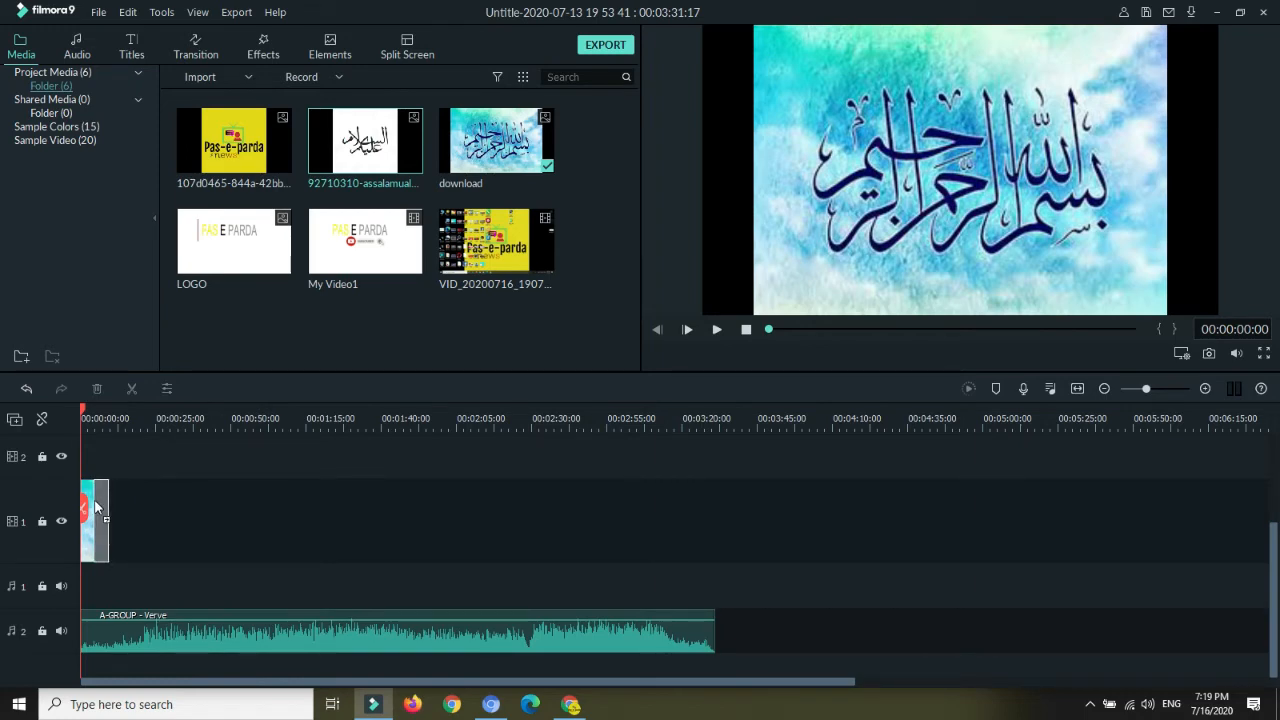
pyautogui.moveTo(95, 507); pyautogui.dragTo(96, 507)
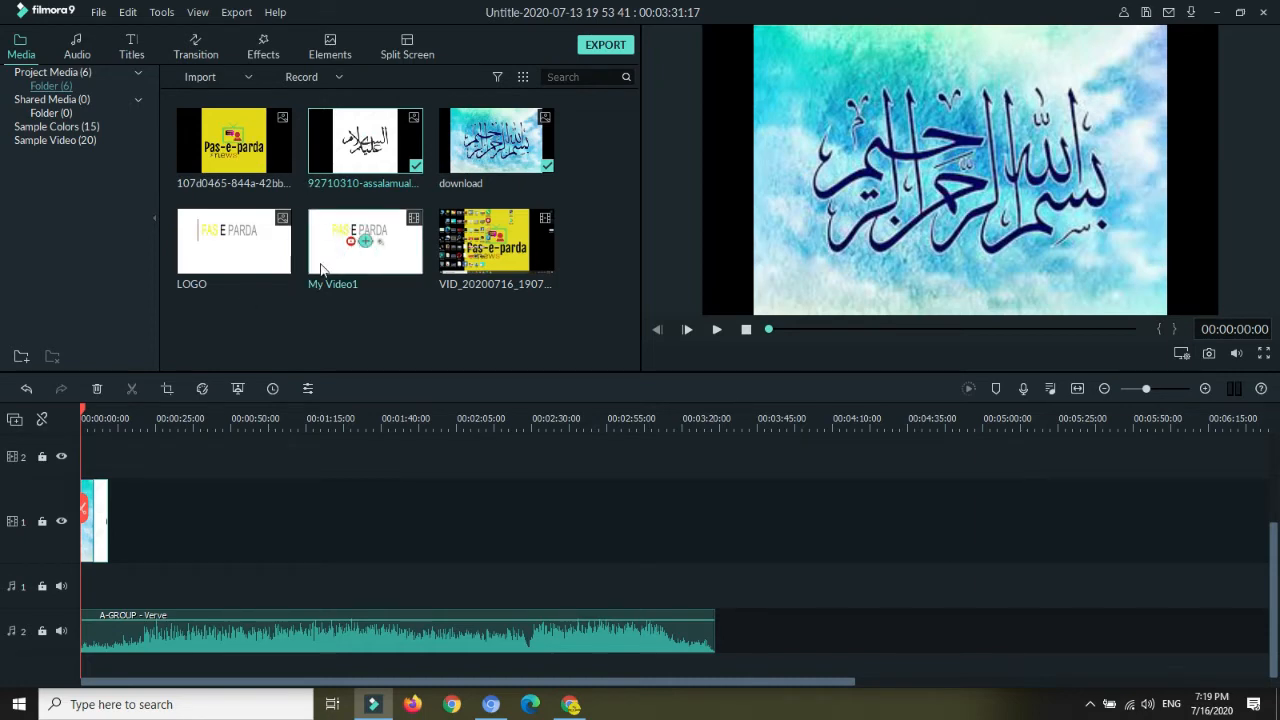
pyautogui.moveTo(326, 262); pyautogui.dragTo(108, 502)
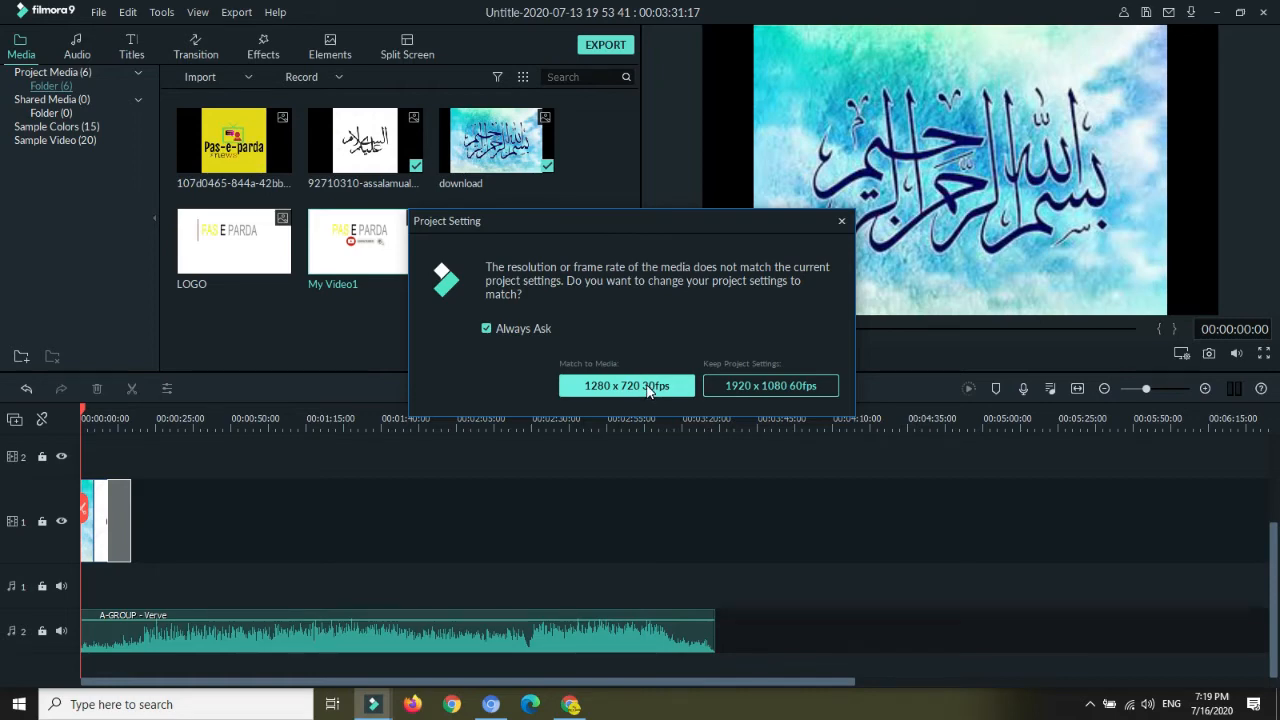
pyautogui.click(647, 386)
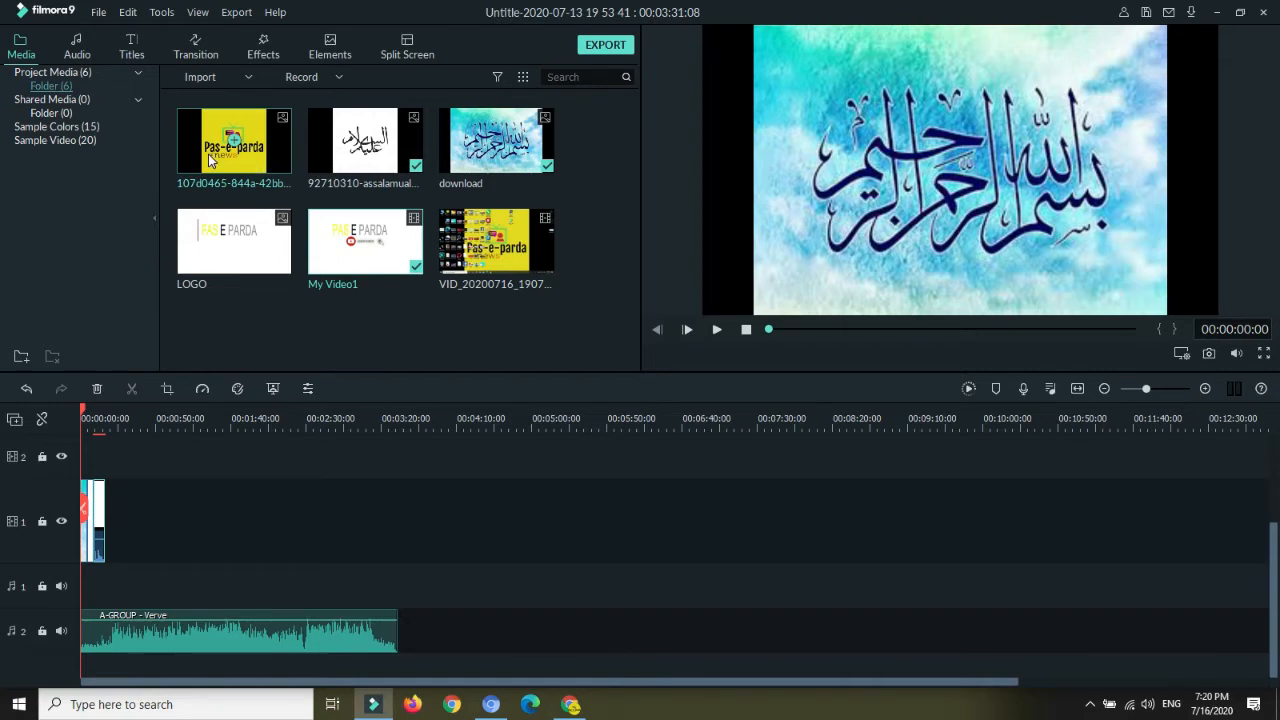
# Place the Pas-e-parda news logo image at the start of video track 2 and extend it to about one minute
pyautogui.moveTo(215, 163); pyautogui.dragTo(80, 460)
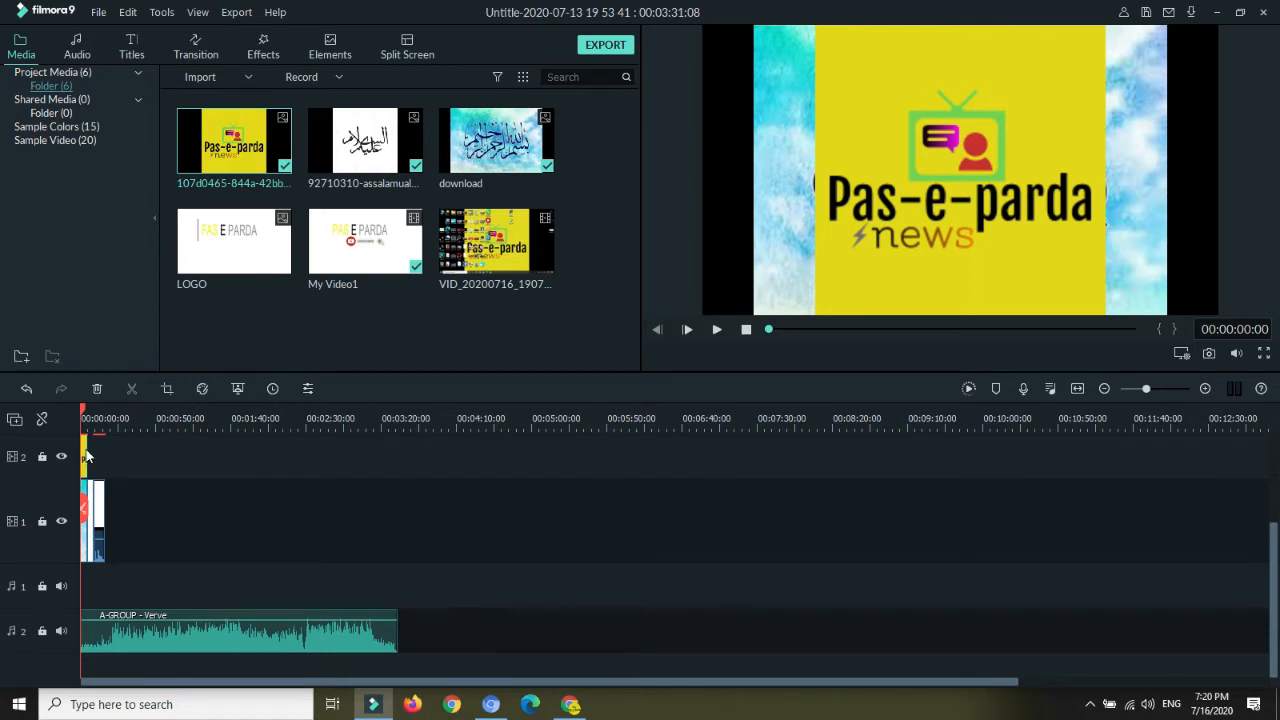
pyautogui.moveTo(86, 456); pyautogui.dragTo(177, 469)
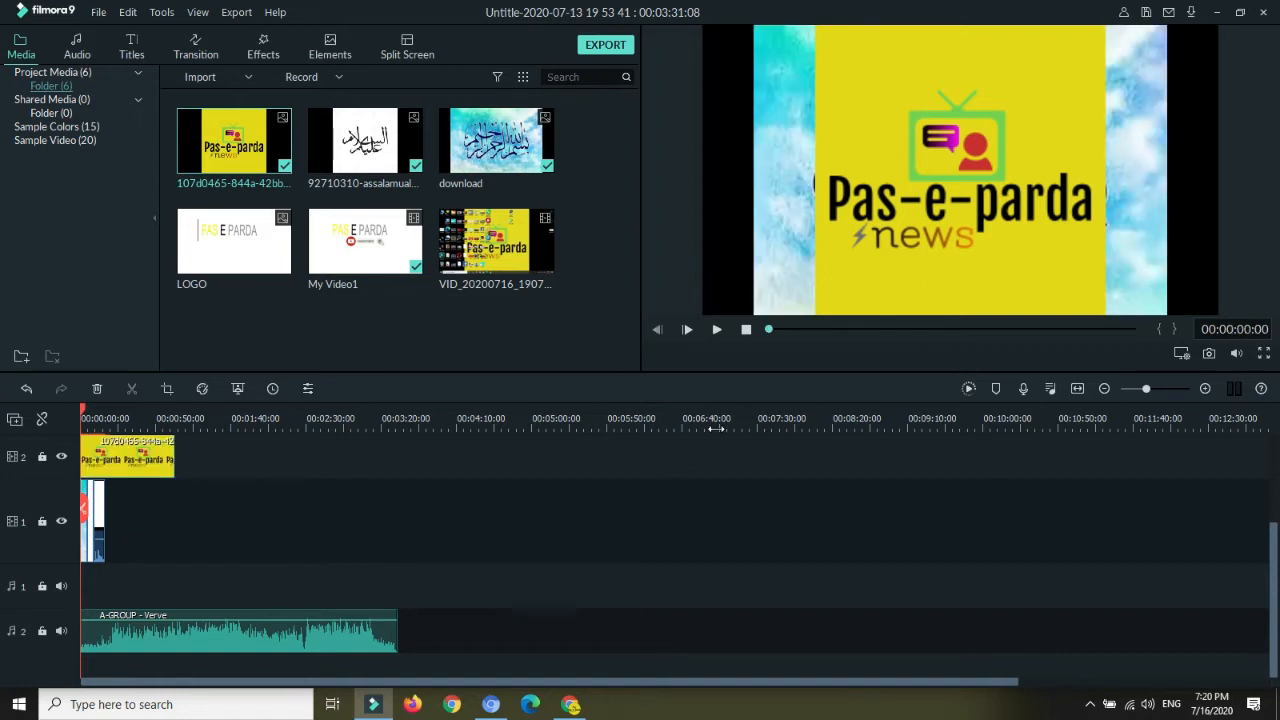
# Shrink the yellow Pas-e-parda news logo to a small overlay and place it in the lower-left corner of the picture
pyautogui.click(852, 294)
pyautogui.moveTo(815, 314); pyautogui.dragTo(1068, 48)
pyautogui.rightClick(1076, 52)
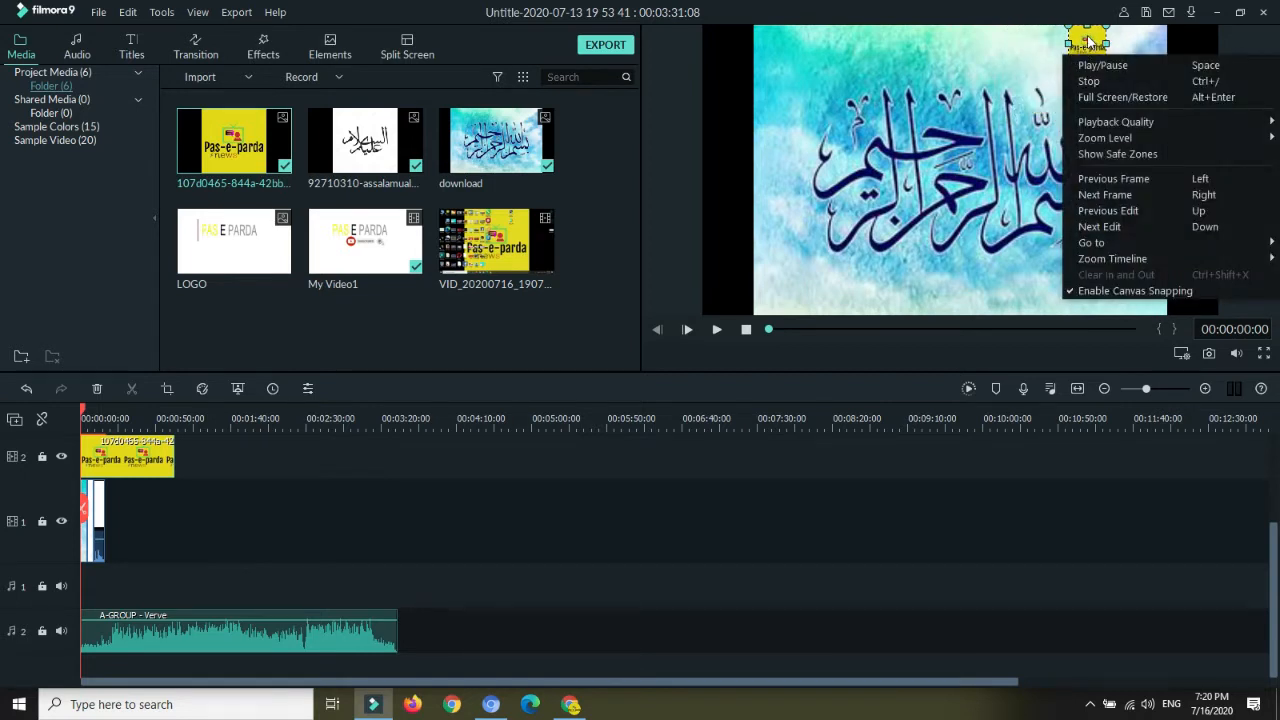
pyautogui.click(1087, 37)
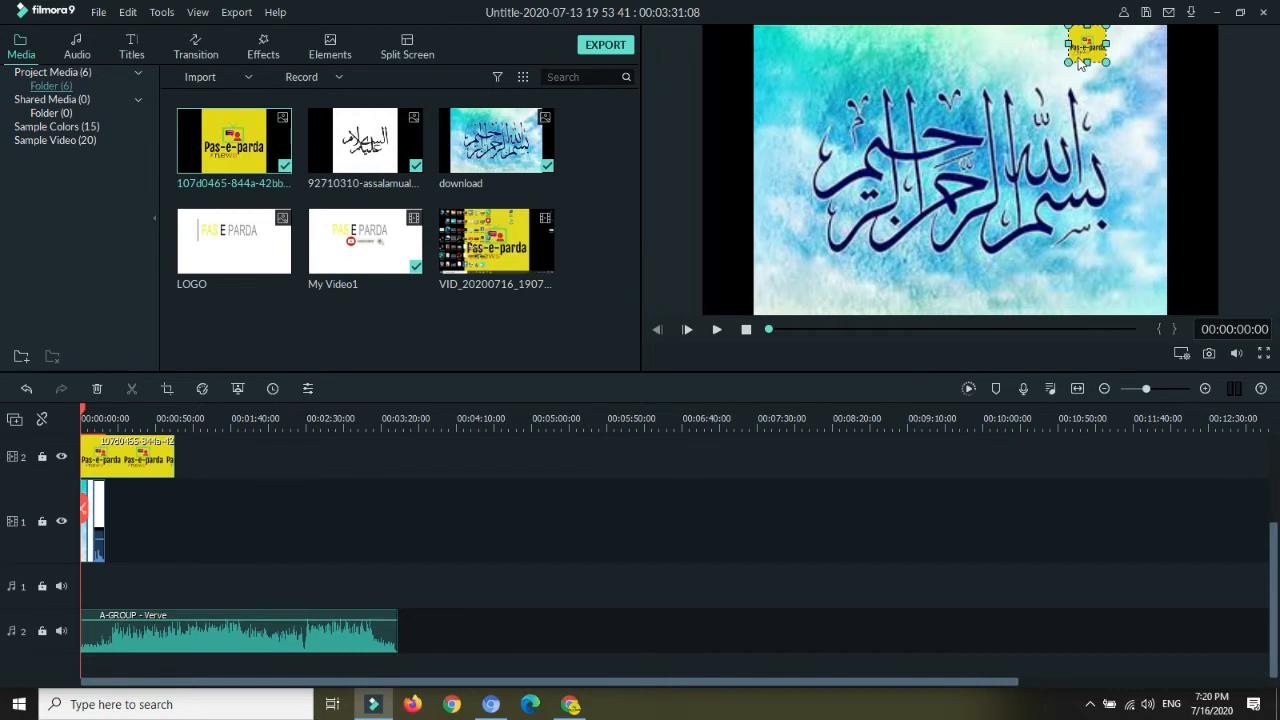
pyautogui.moveTo(1086, 50); pyautogui.dragTo(791, 291)
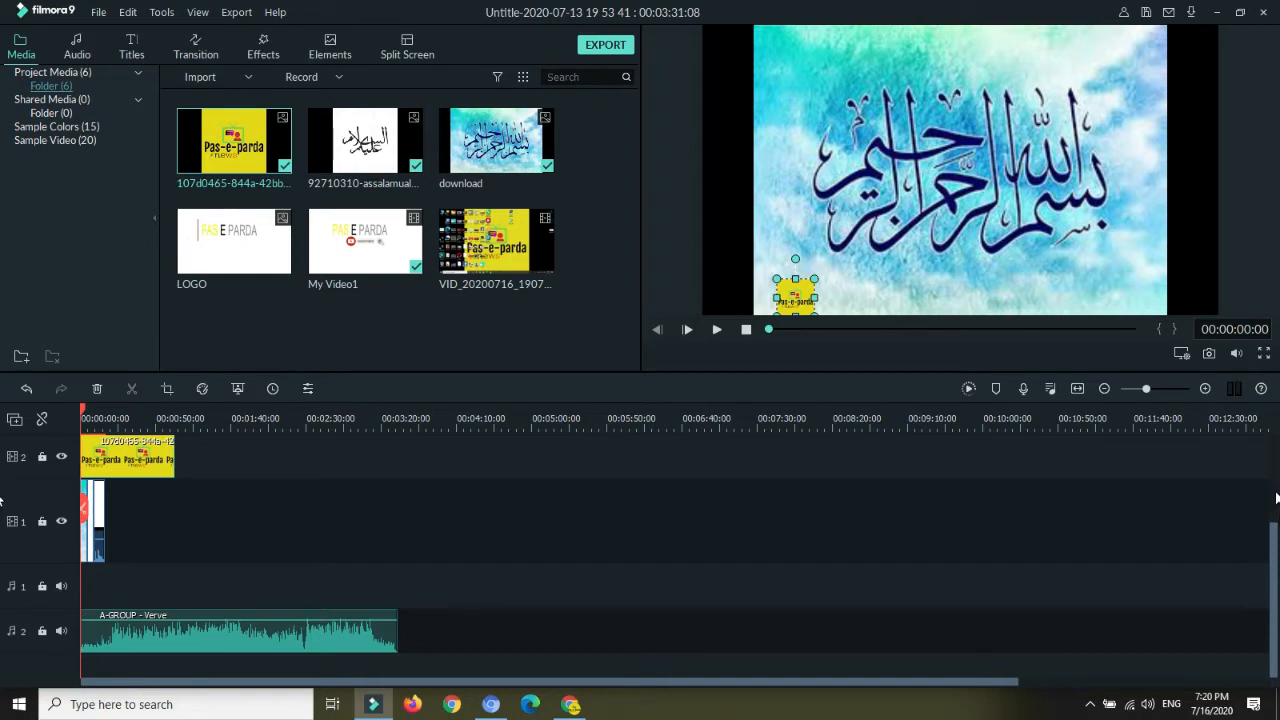
# Place the LOGO image at the start of video track 3 and remove its white background with Chroma Key
pyautogui.scroll(3, 1276, 497)
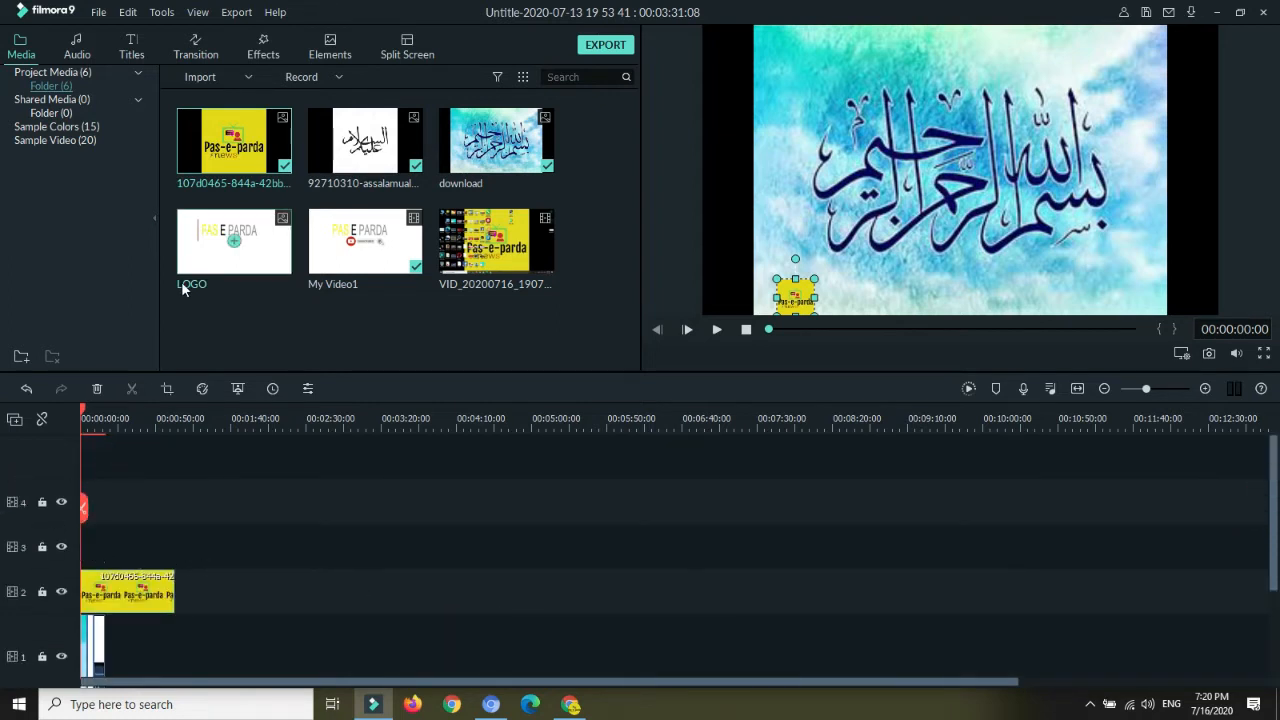
pyautogui.moveTo(196, 249); pyautogui.dragTo(175, 553)
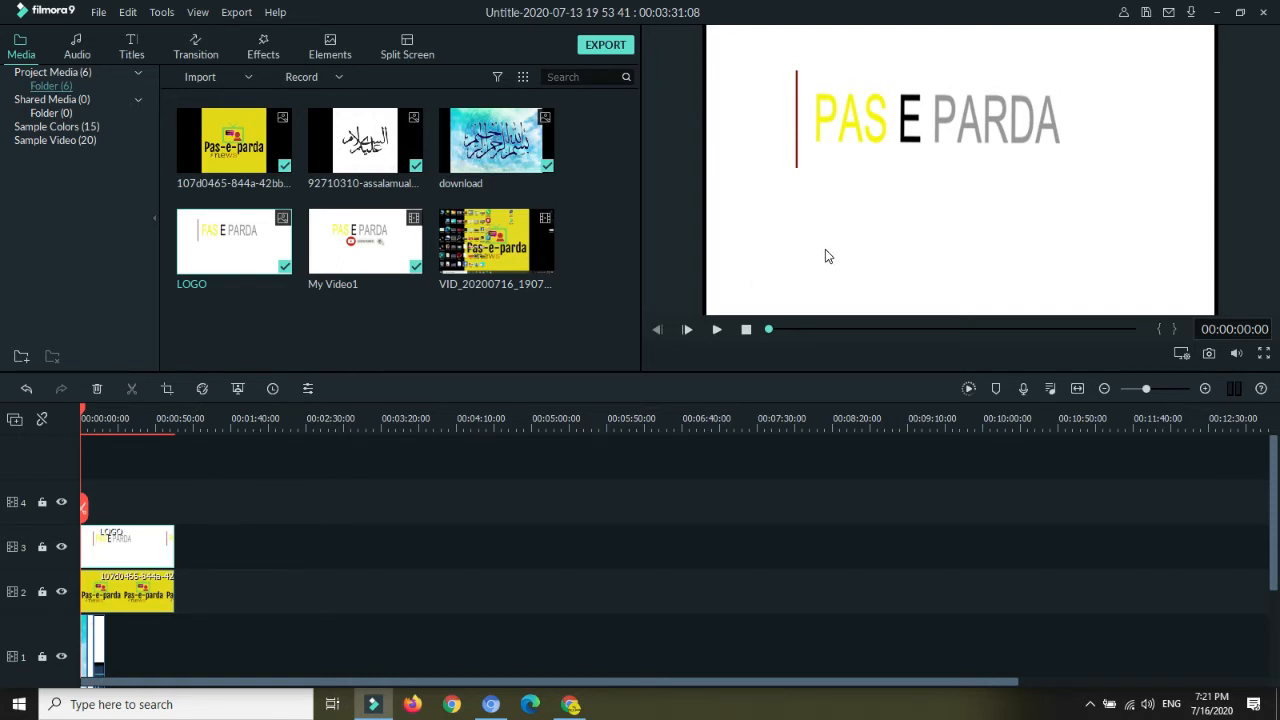
pyautogui.click(238, 396)
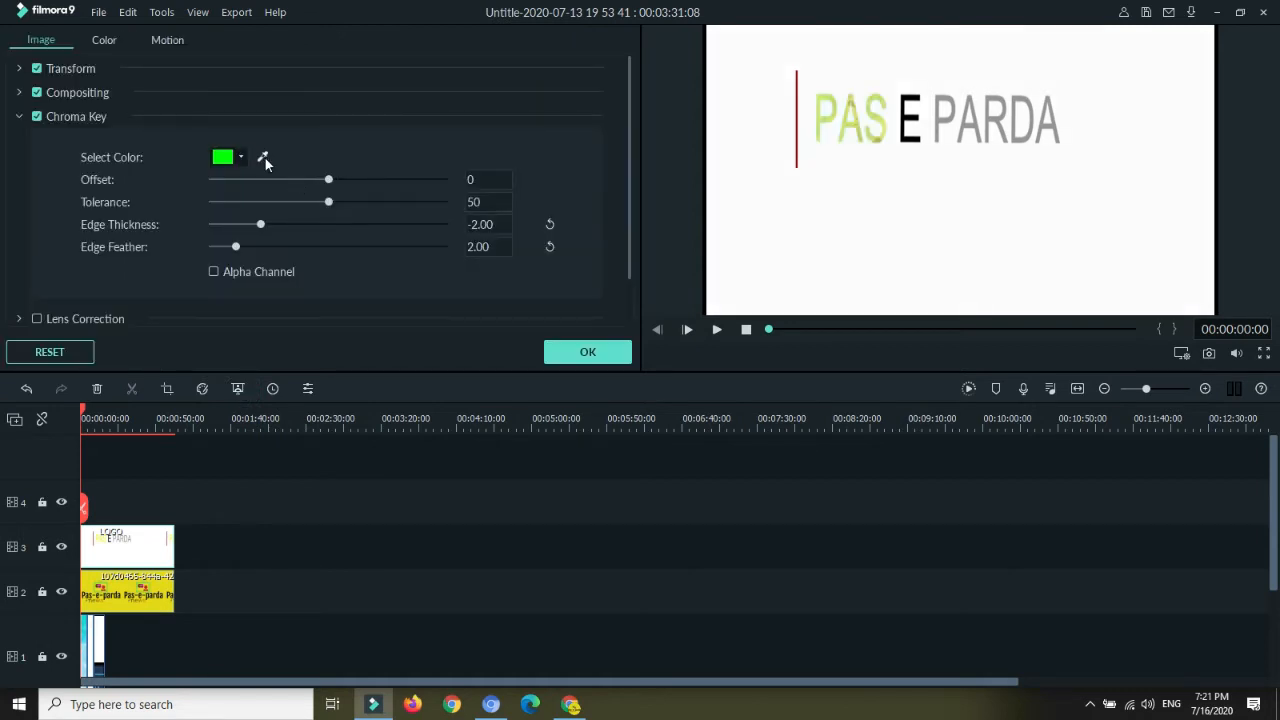
pyautogui.click(263, 157)
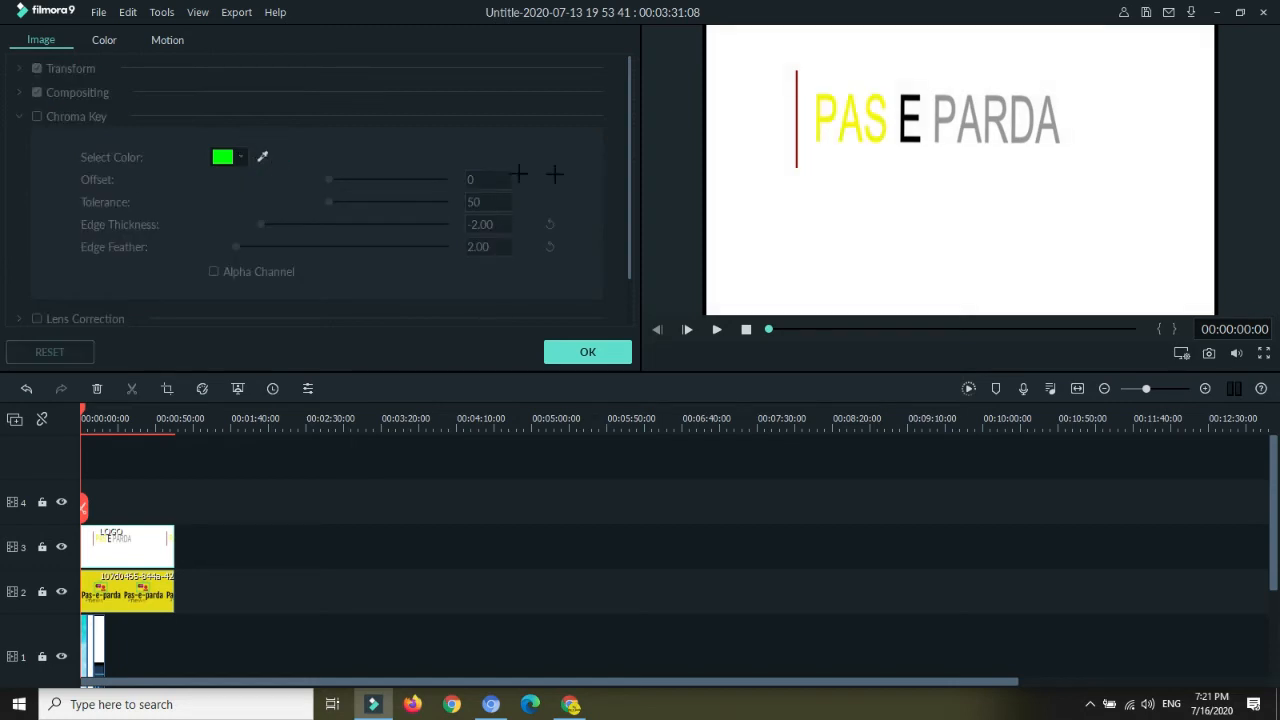
pyautogui.click(798, 229)
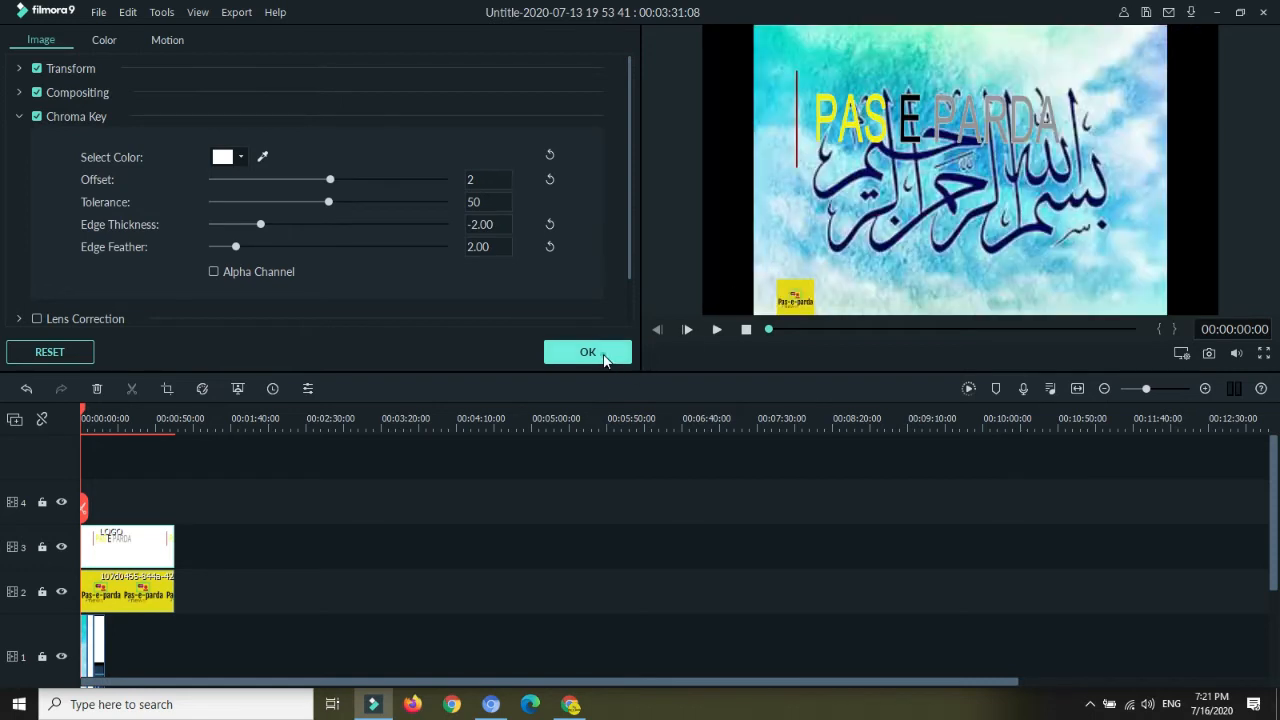
pyautogui.click(588, 352)
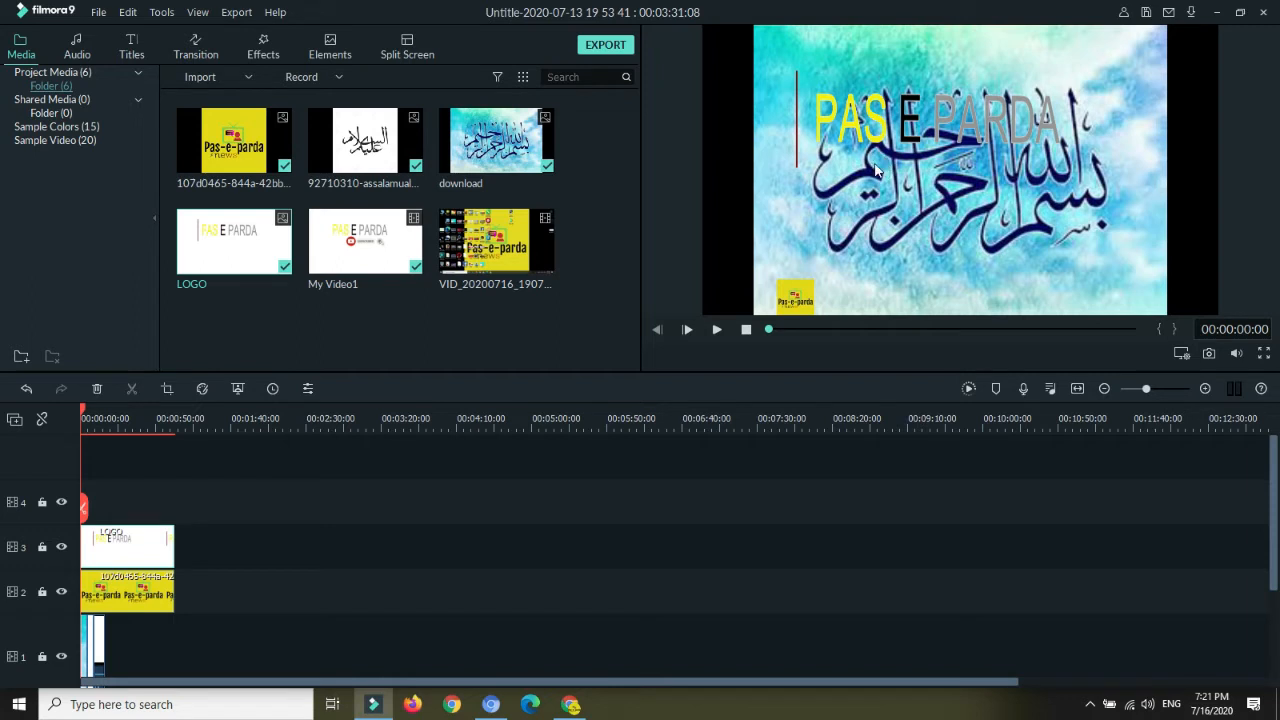
# Shrink the PAS E PARDA logo overlay into the upper-right part of the picture and play the video from the beginning to check it
pyautogui.click(796, 157)
pyautogui.click(725, 303)
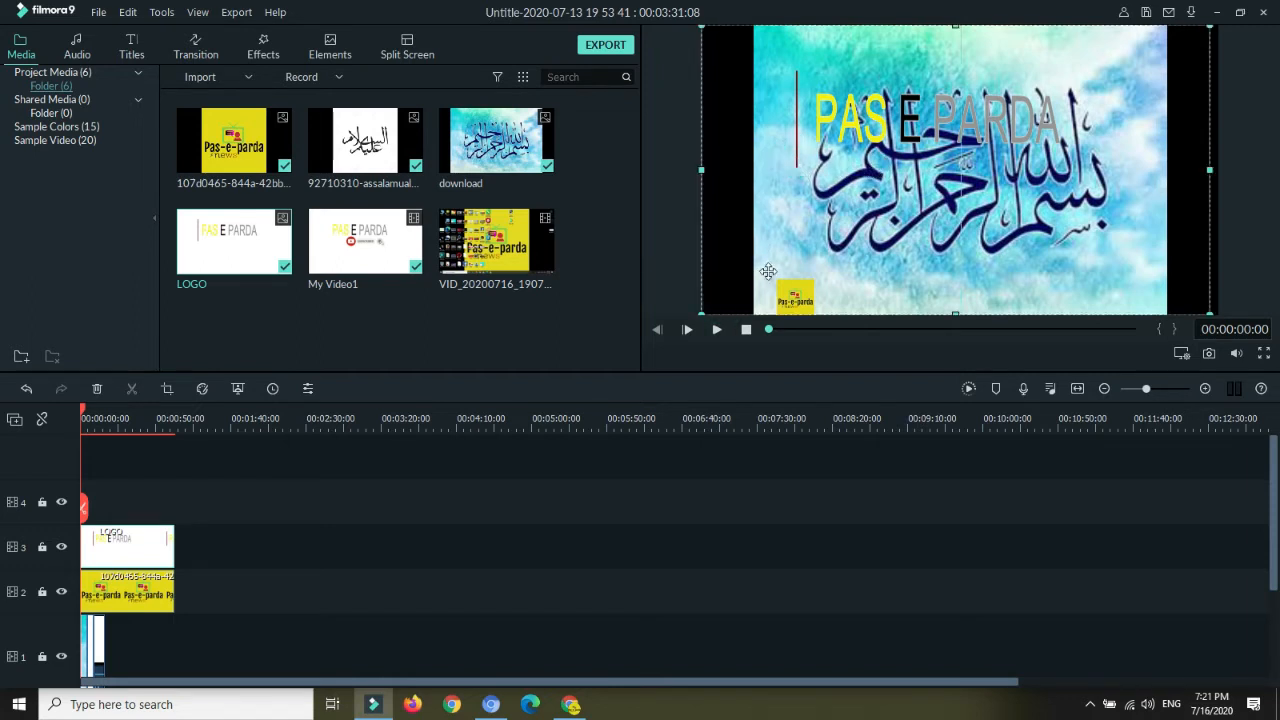
pyautogui.rightClick(806, 252)
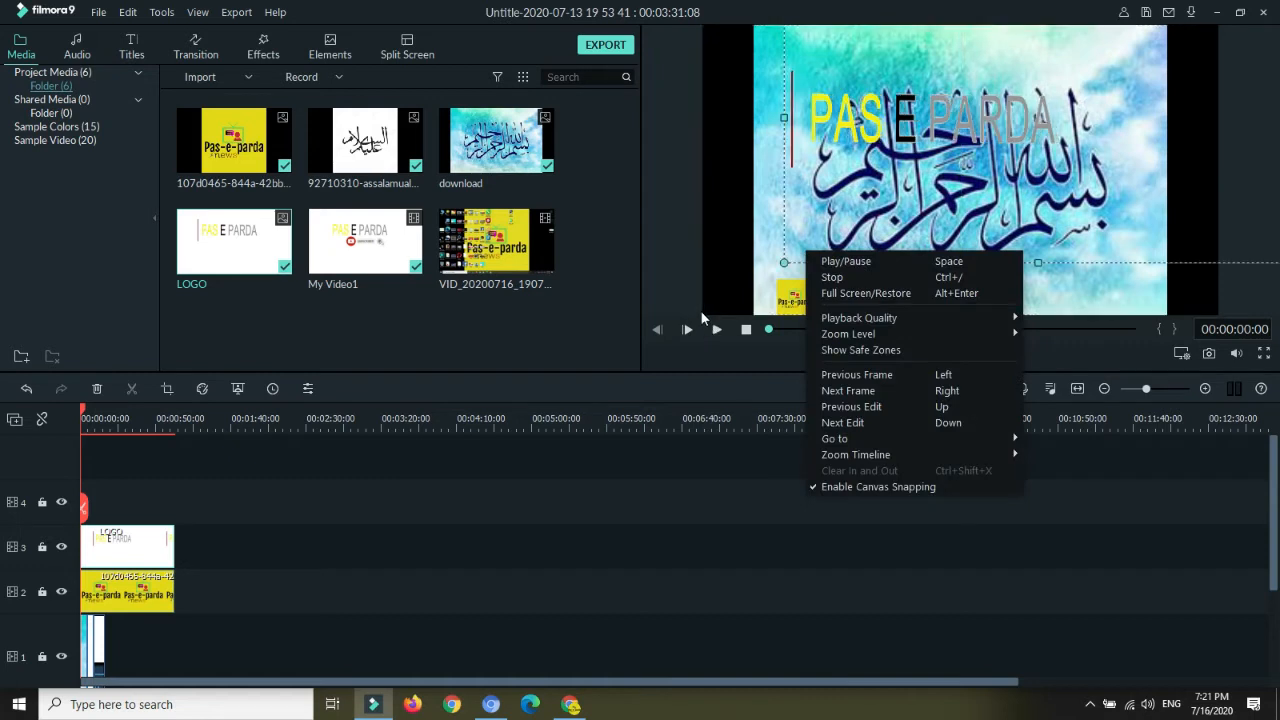
pyautogui.rightClick(701, 311)
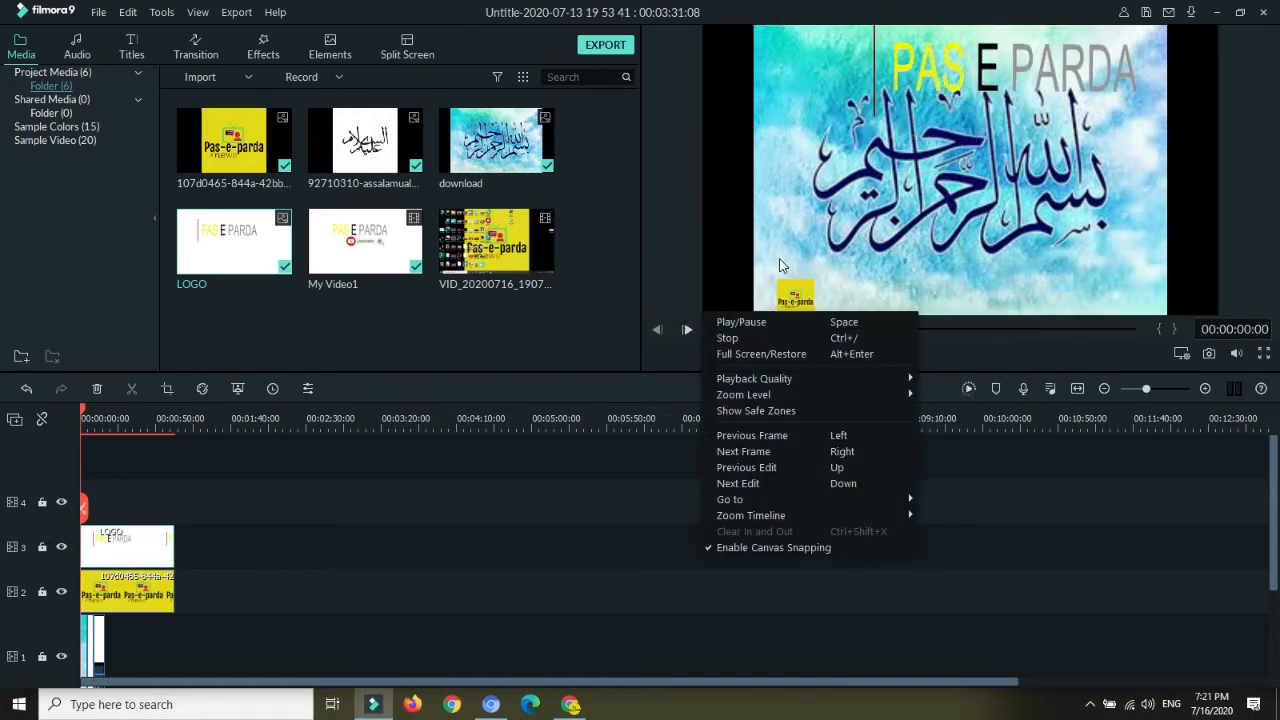
pyautogui.click(957, 127)
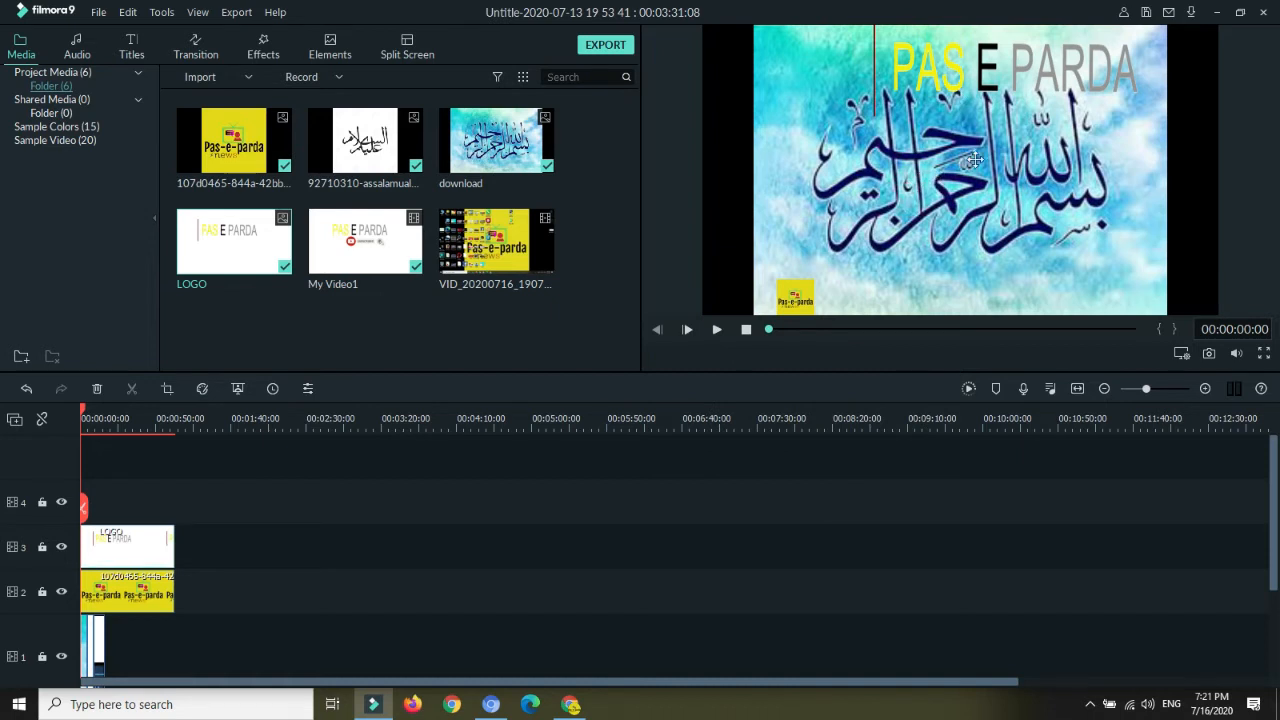
pyautogui.click(1012, 150)
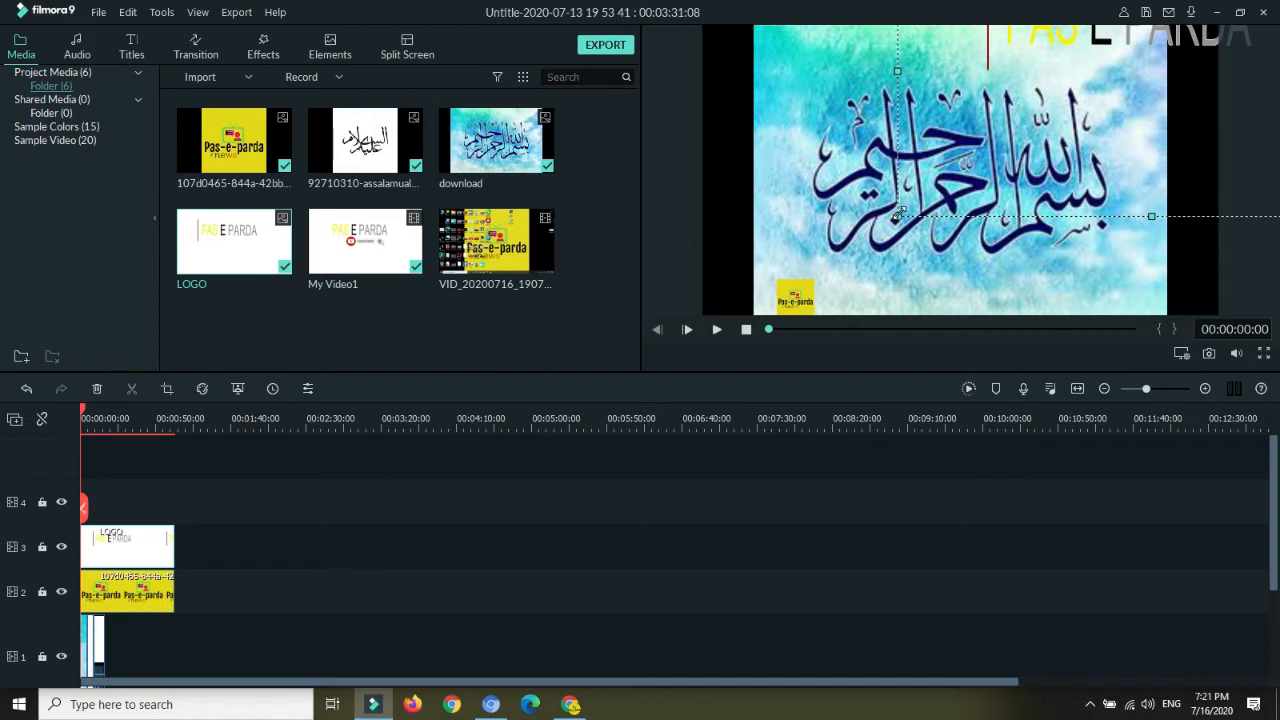
pyautogui.moveTo(898, 215); pyautogui.dragTo(908, 210)
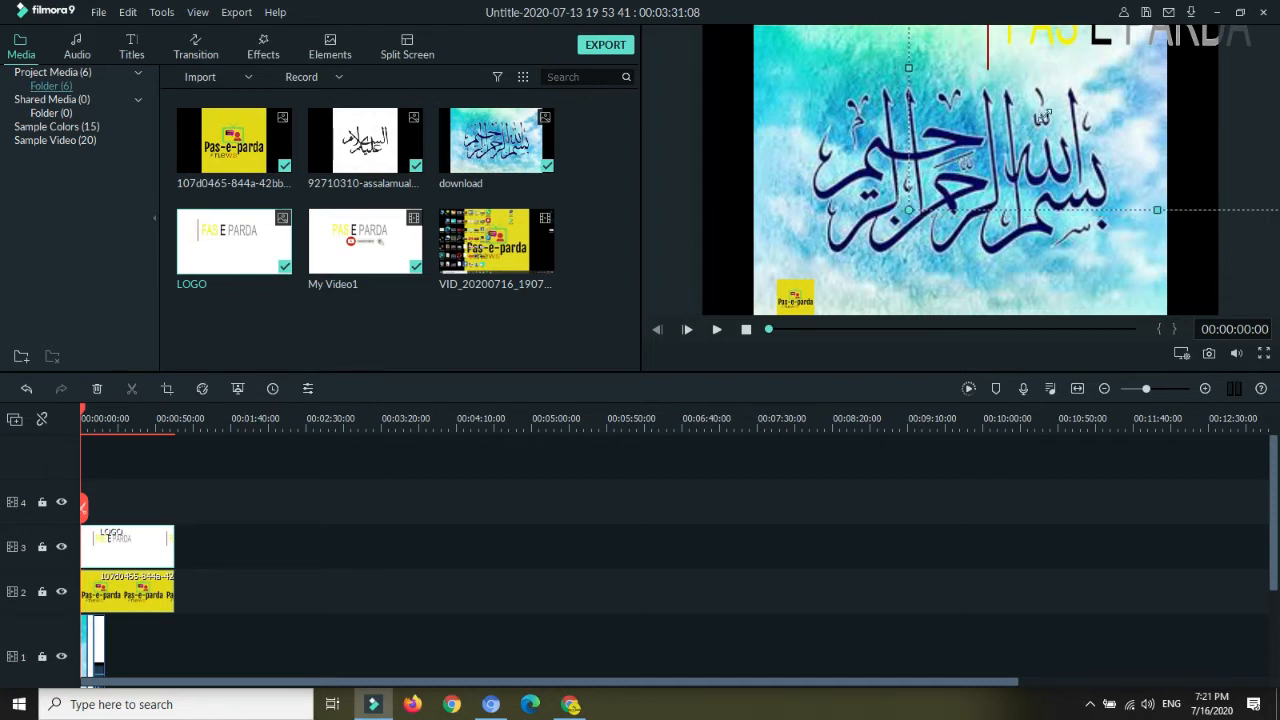
pyautogui.moveTo(1045, 115)
pyautogui.mouseDown()
pyautogui.moveTo(1110, 90)
pyautogui.moveTo(1048, 120)
pyautogui.mouseUp()
pyautogui.moveTo(1042, 124); pyautogui.dragTo(963, 133)
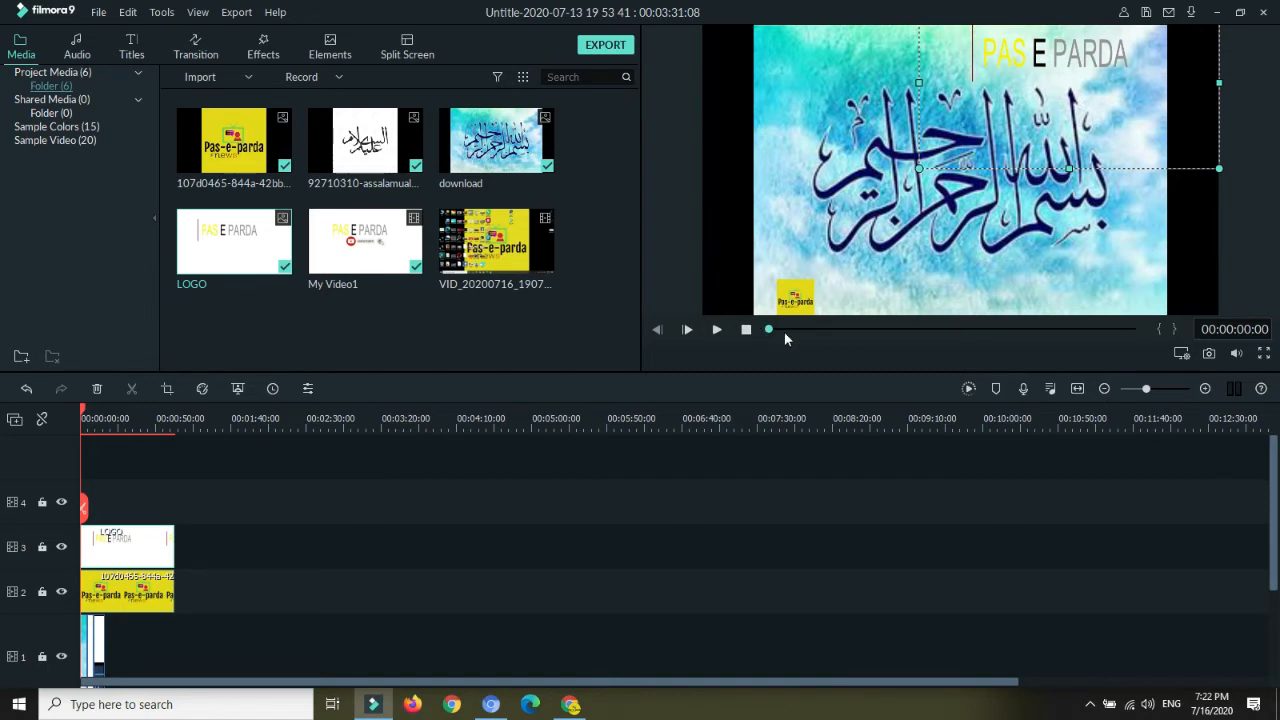
pyautogui.click(719, 329)
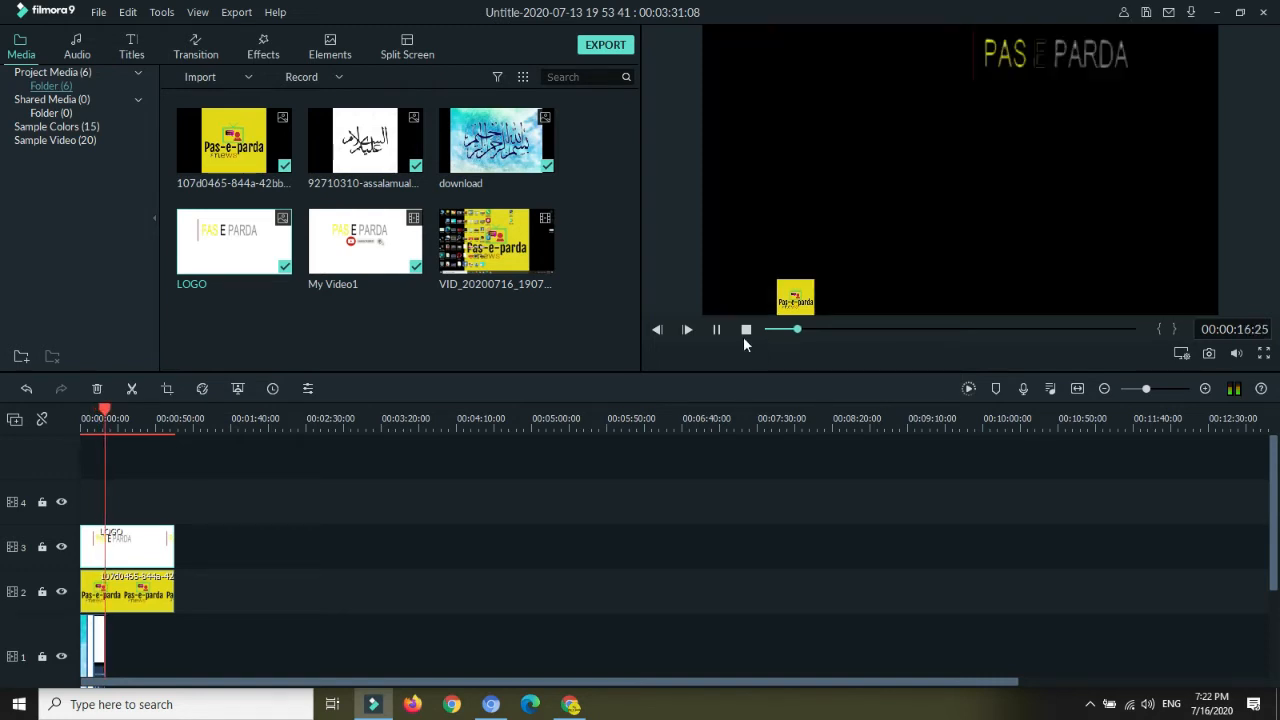
pyautogui.click(720, 331)
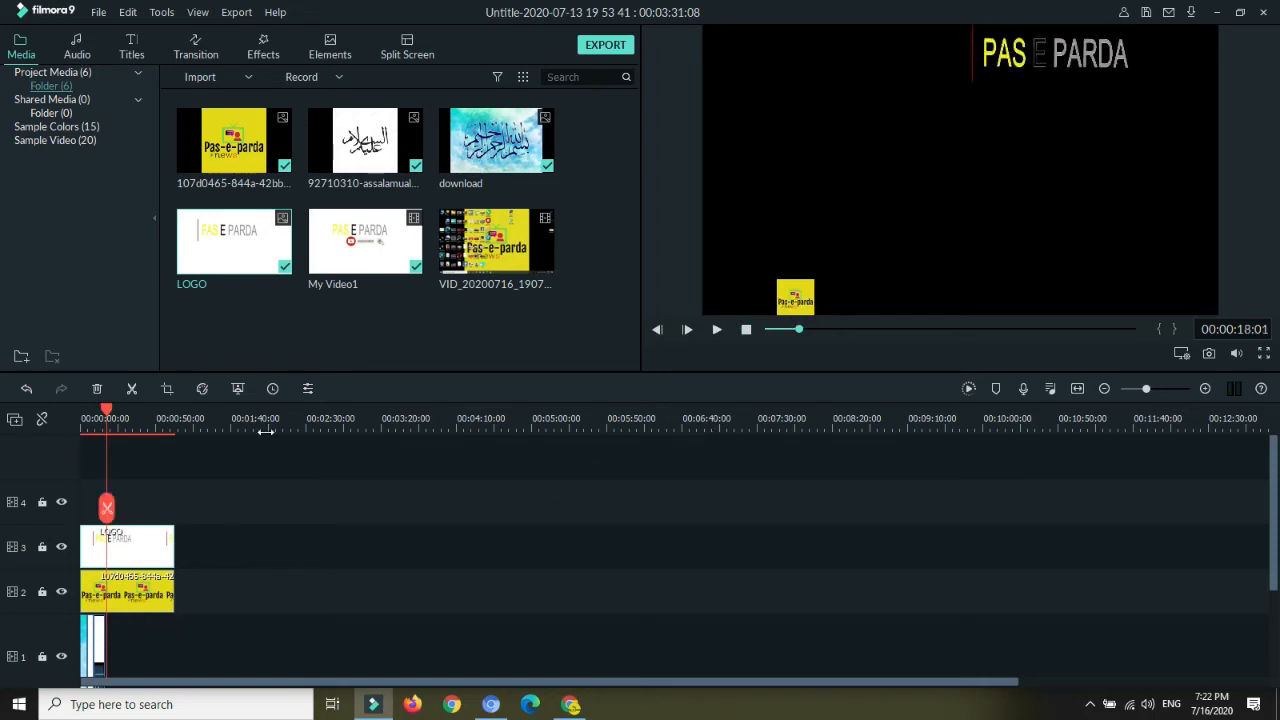
# Start importing media files and browse to the titled folder on the ENORMITY (G:) drive
pyautogui.click(249, 77)
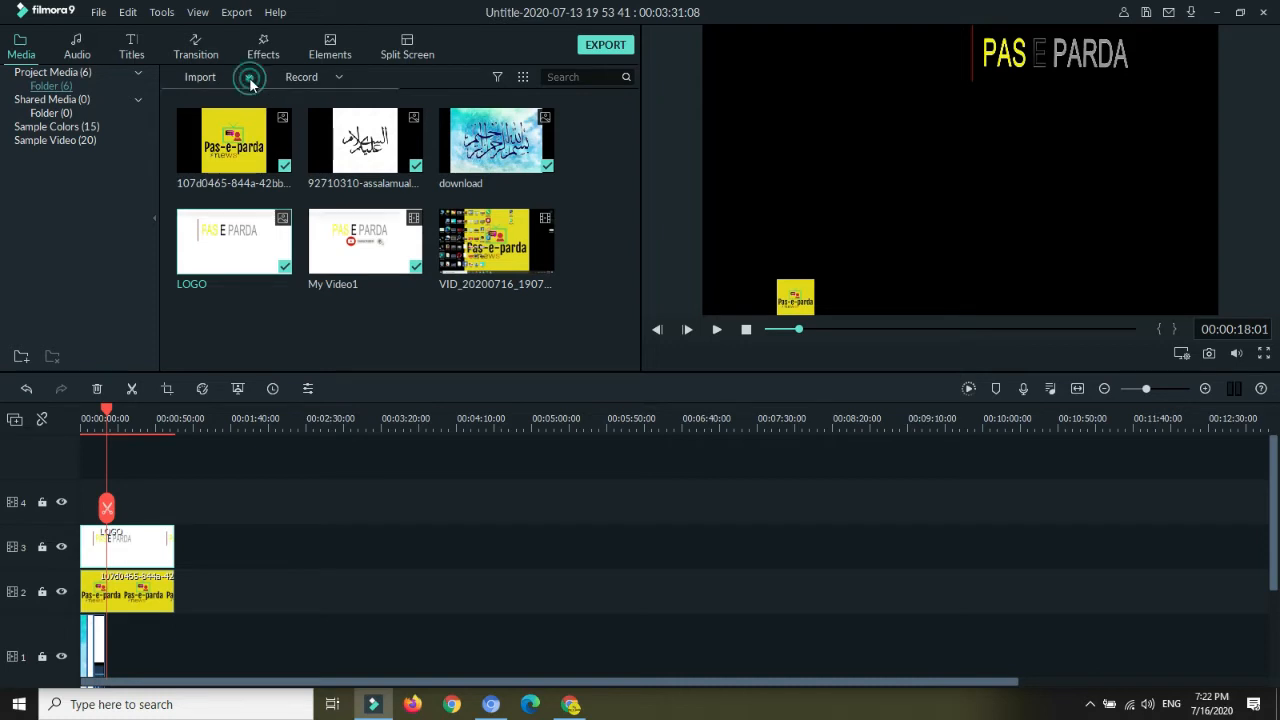
pyautogui.click(247, 98)
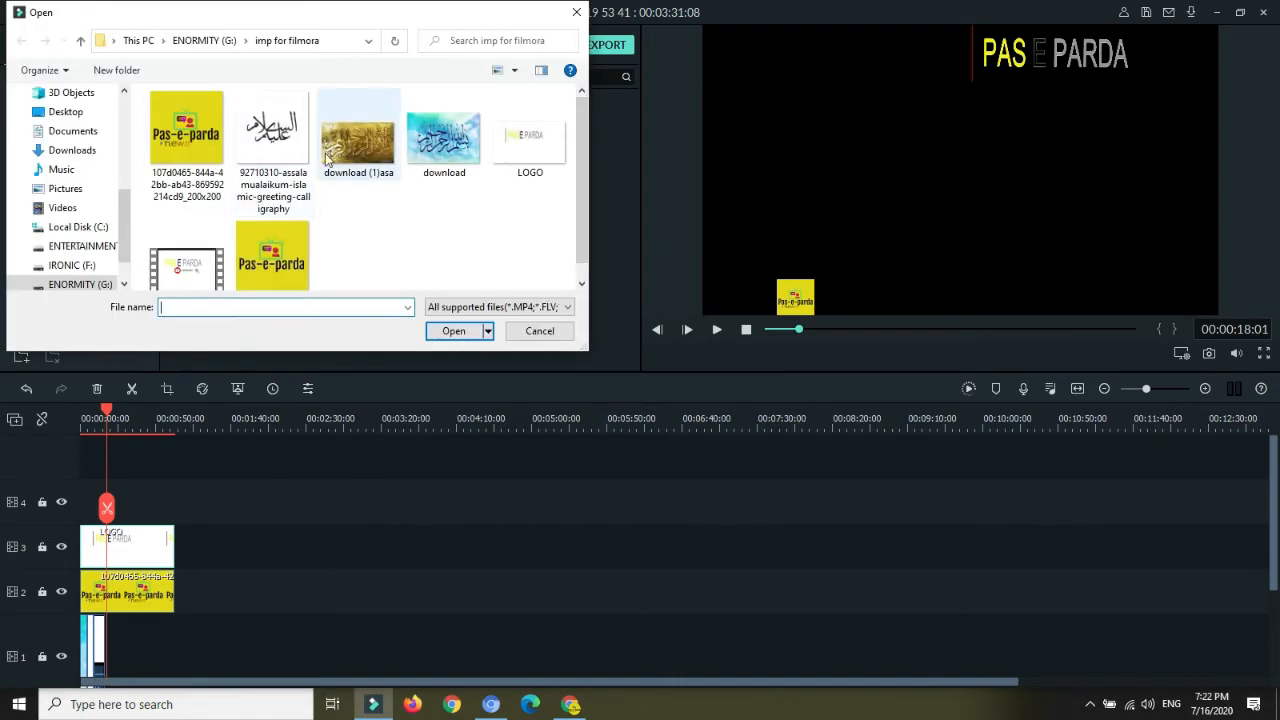
pyautogui.click(78, 247)
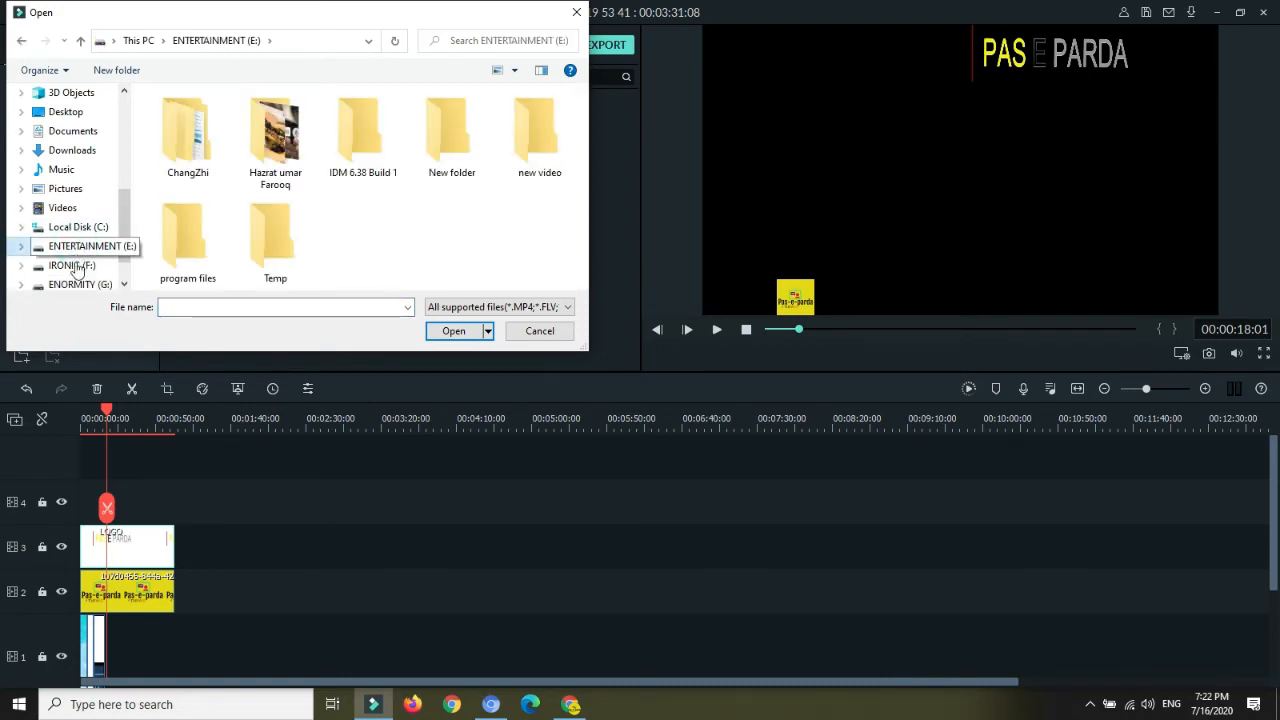
pyautogui.click(74, 266)
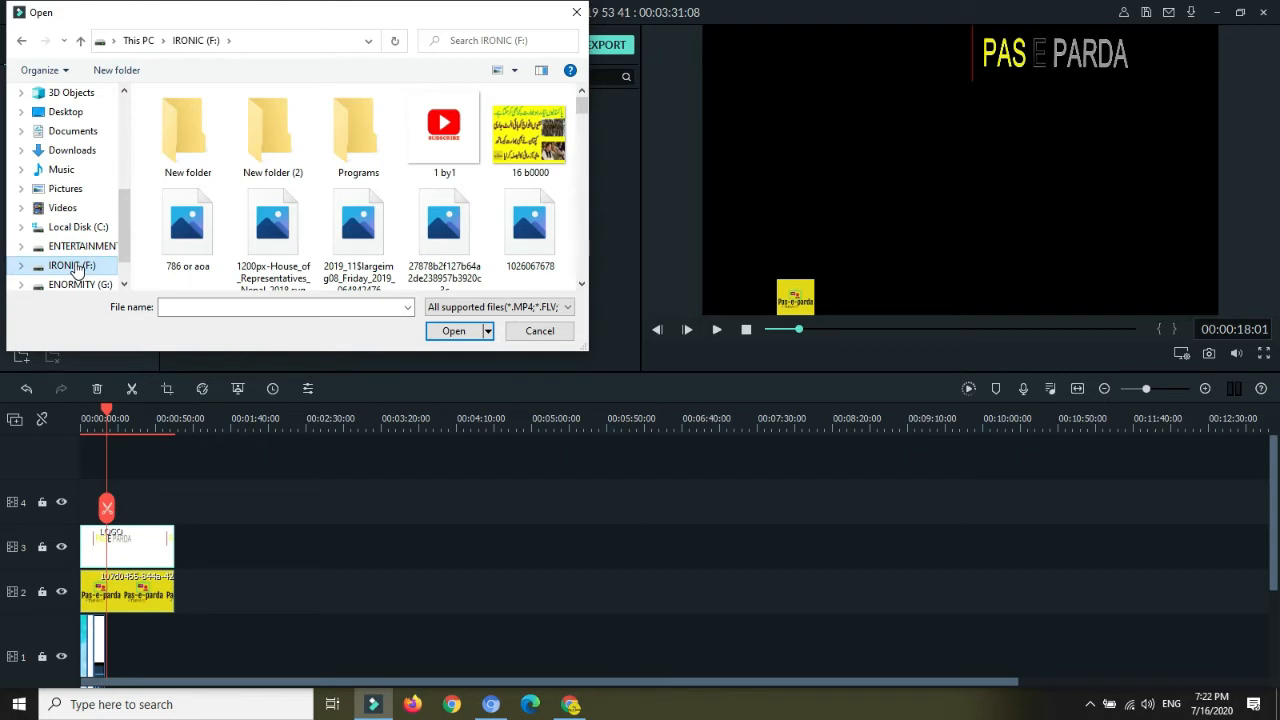
pyautogui.click(298, 148)
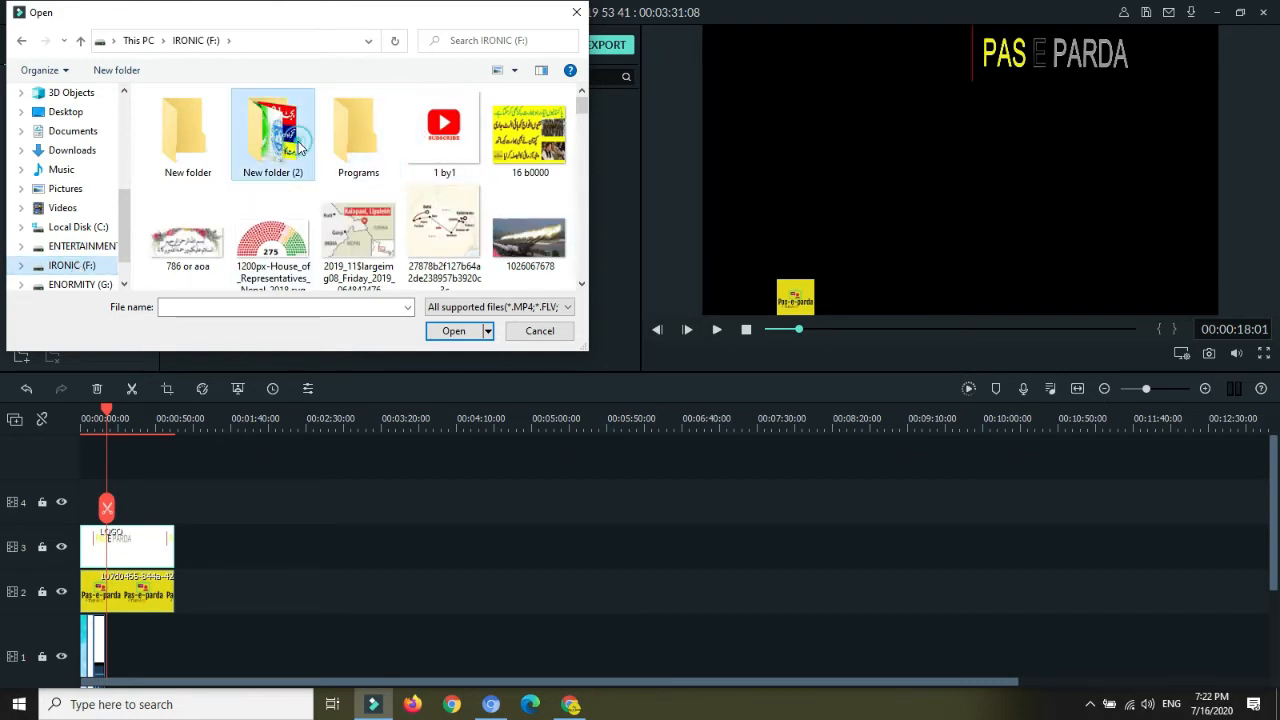
pyautogui.click(85, 285)
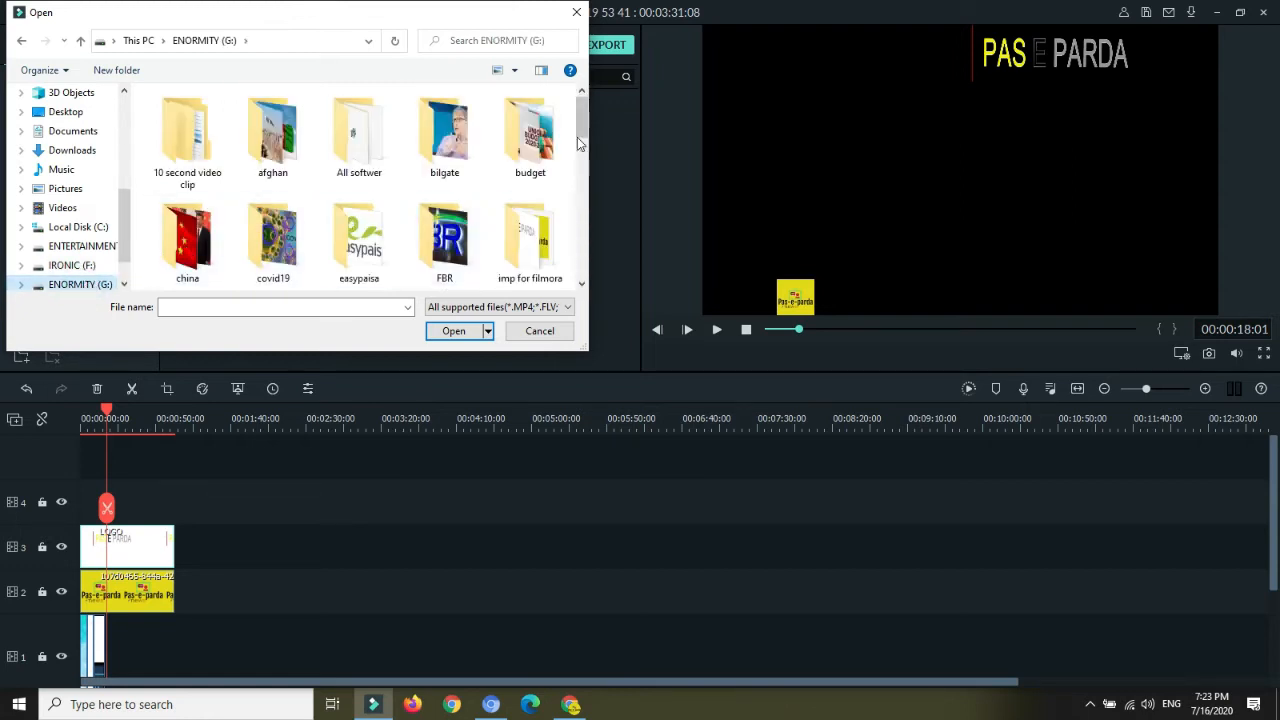
pyautogui.moveTo(578, 143); pyautogui.dragTo(584, 274)
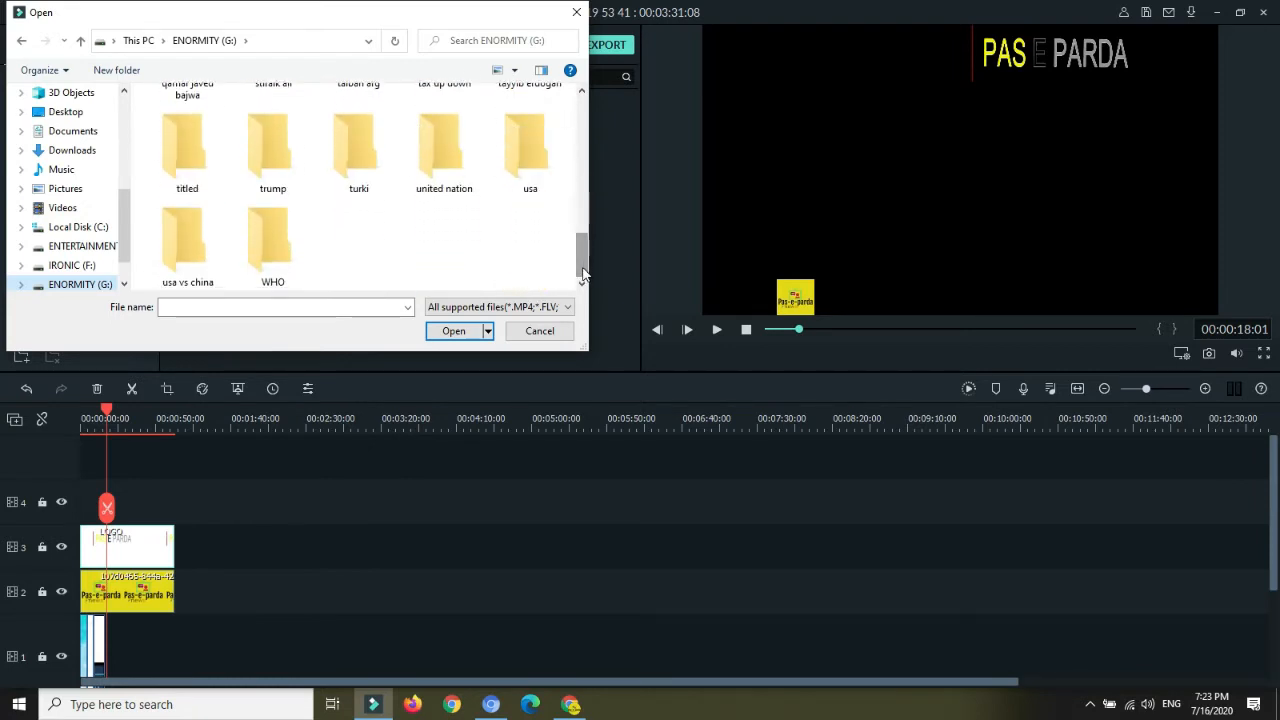
pyautogui.doubleClick(200, 150)
# Import ten images from the titled folder into the project media, leaving out maxresdefault0000 and new one2
pyautogui.click(200, 150)
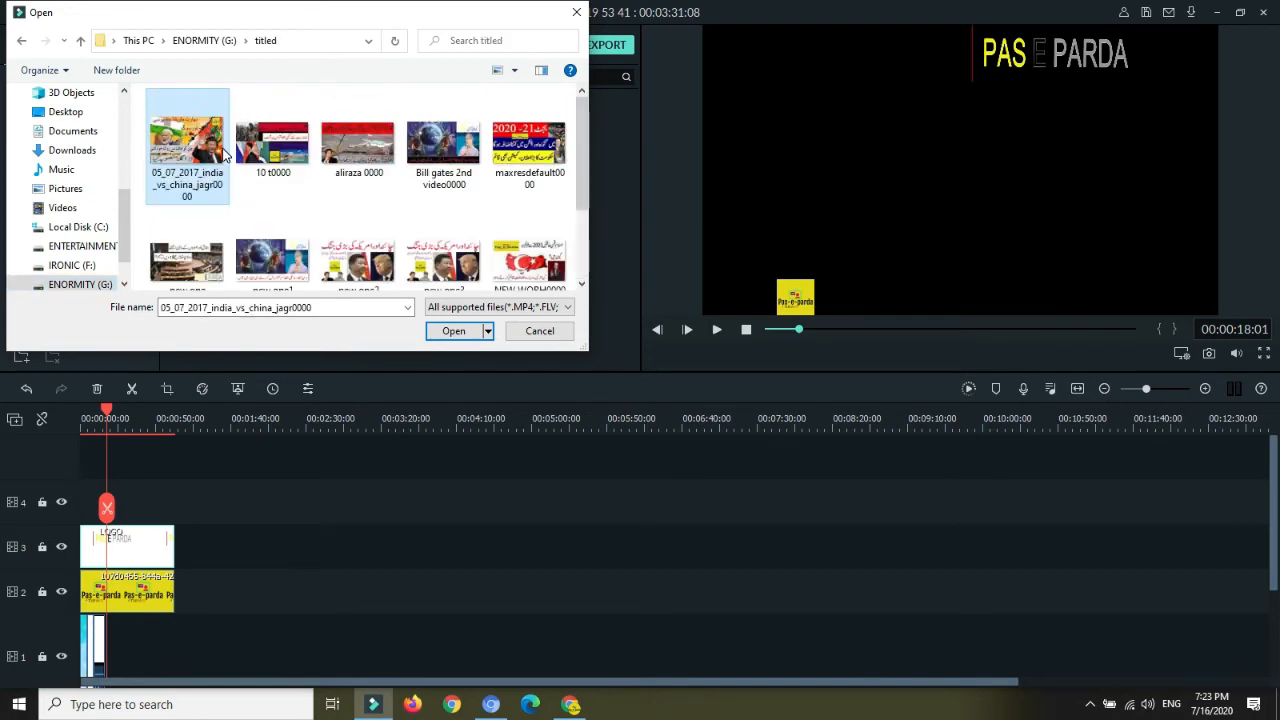
pyautogui.moveTo(272, 150)
pyautogui.mouseDown()
pyautogui.moveTo(330, 157)
pyautogui.moveTo(290, 150)
pyautogui.mouseUp()
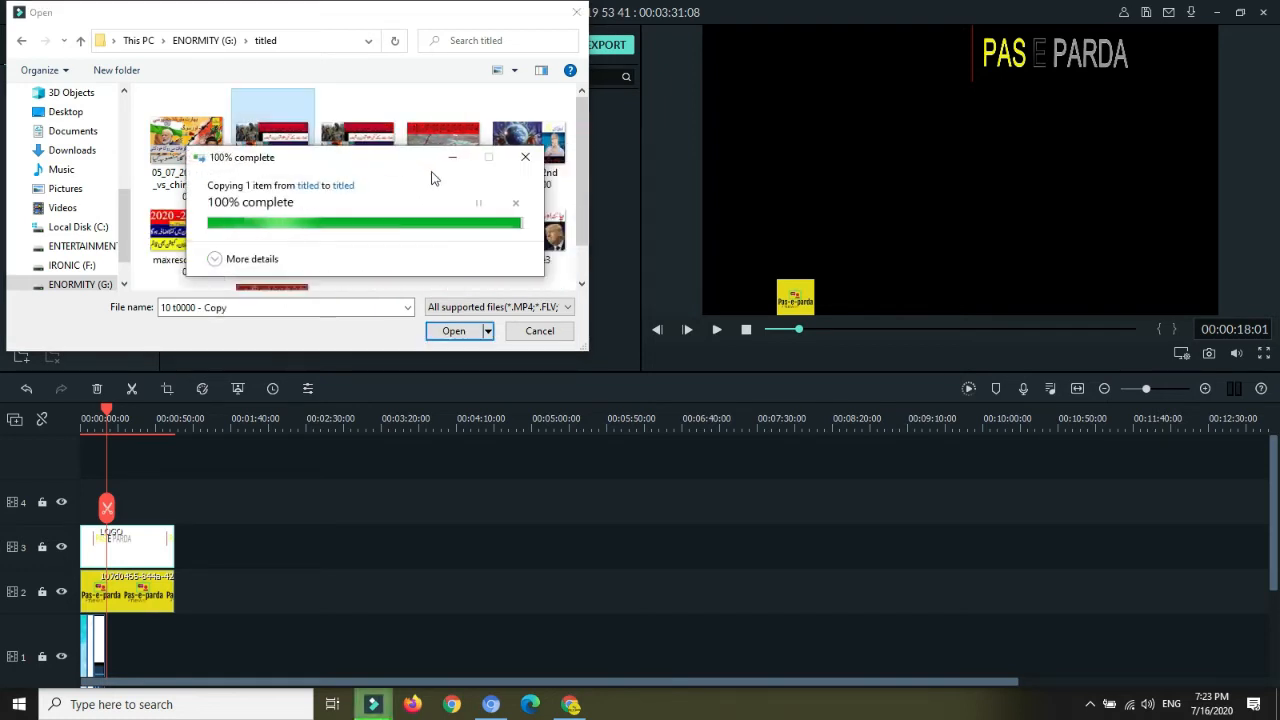
pyautogui.keyDown('ctrl'); pyautogui.click(388, 163); pyautogui.keyUp('ctrl')
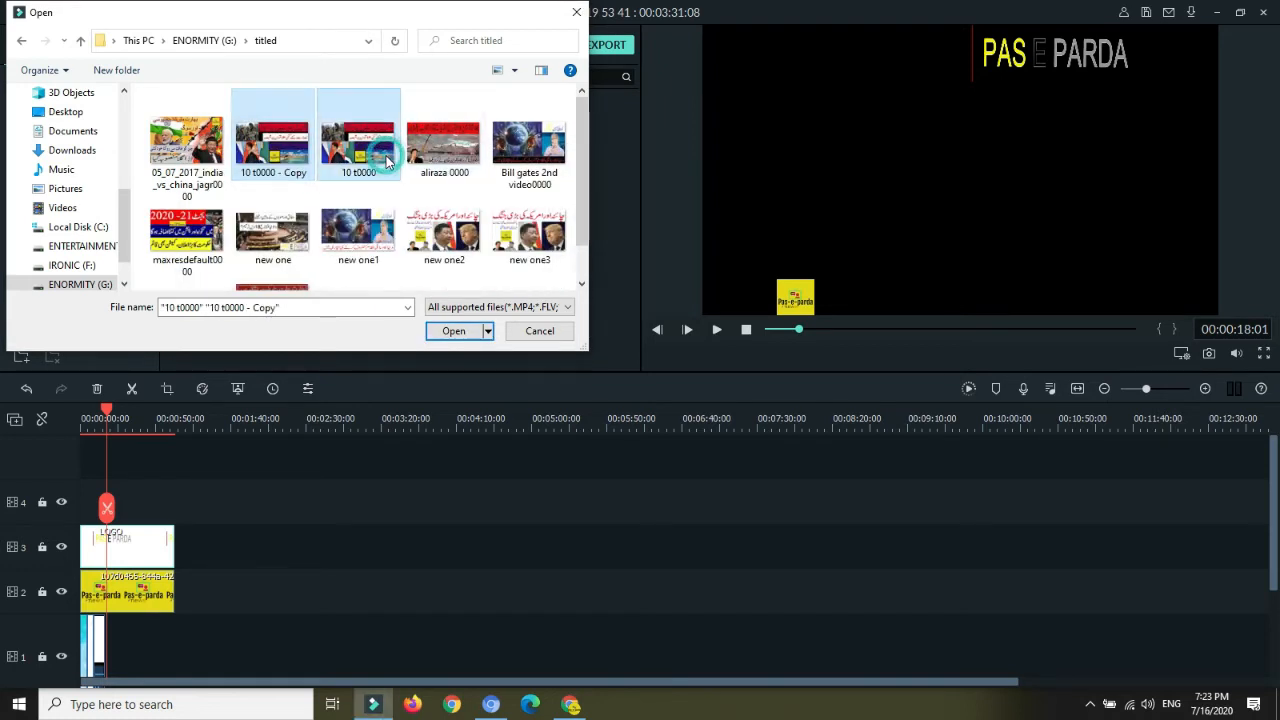
pyautogui.keyDown('ctrl'); pyautogui.click(445, 160); pyautogui.keyUp('ctrl')
pyautogui.keyDown('ctrl'); pyautogui.click(545, 165); pyautogui.keyUp('ctrl')
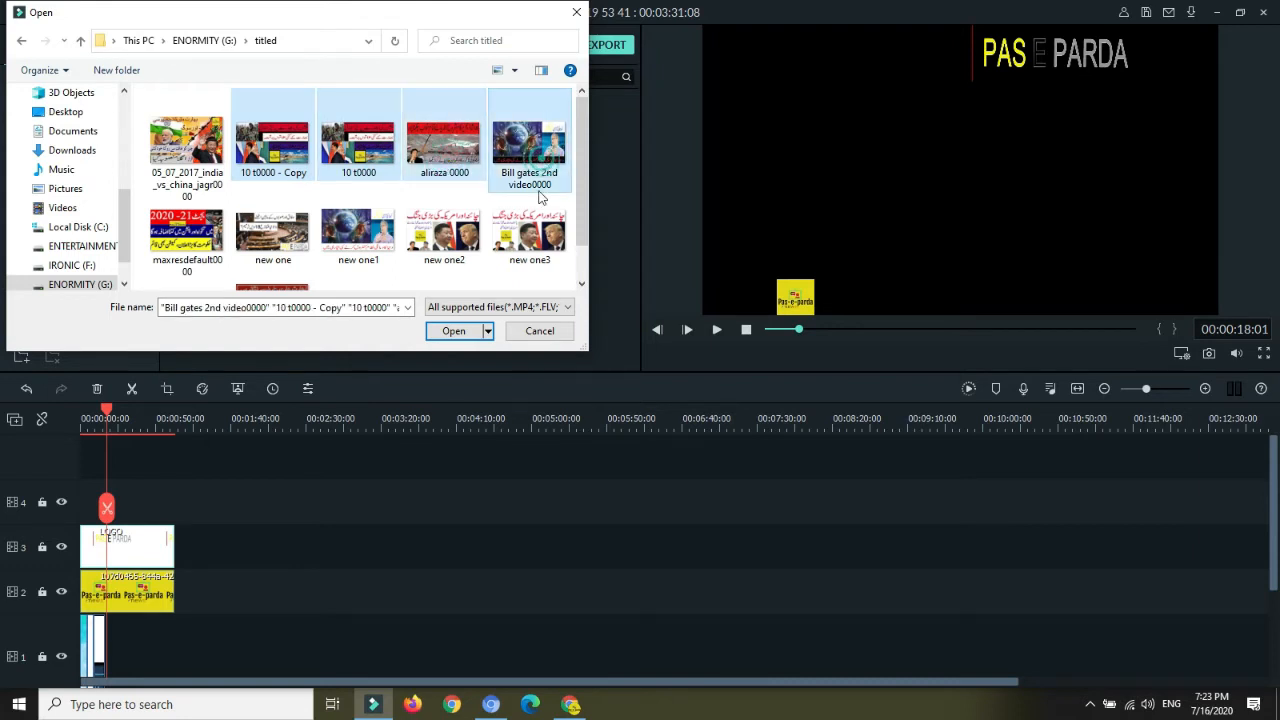
pyautogui.keyDown('ctrl'); pyautogui.click(530, 235); pyautogui.keyUp('ctrl')
pyautogui.keyDown('ctrl'); pyautogui.click(381, 230); pyautogui.keyUp('ctrl')
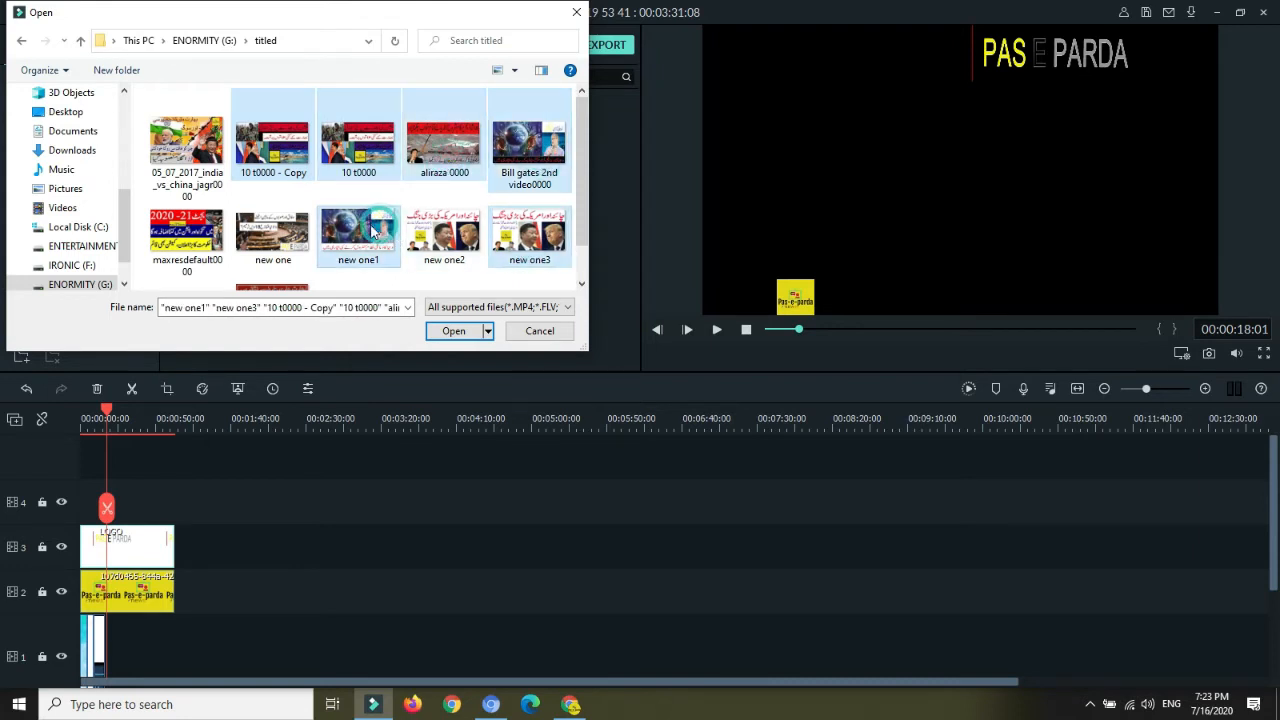
pyautogui.keyDown('ctrl'); pyautogui.click(292, 238); pyautogui.keyUp('ctrl')
pyautogui.keyDown('ctrl'); pyautogui.click(212, 160); pyautogui.keyUp('ctrl')
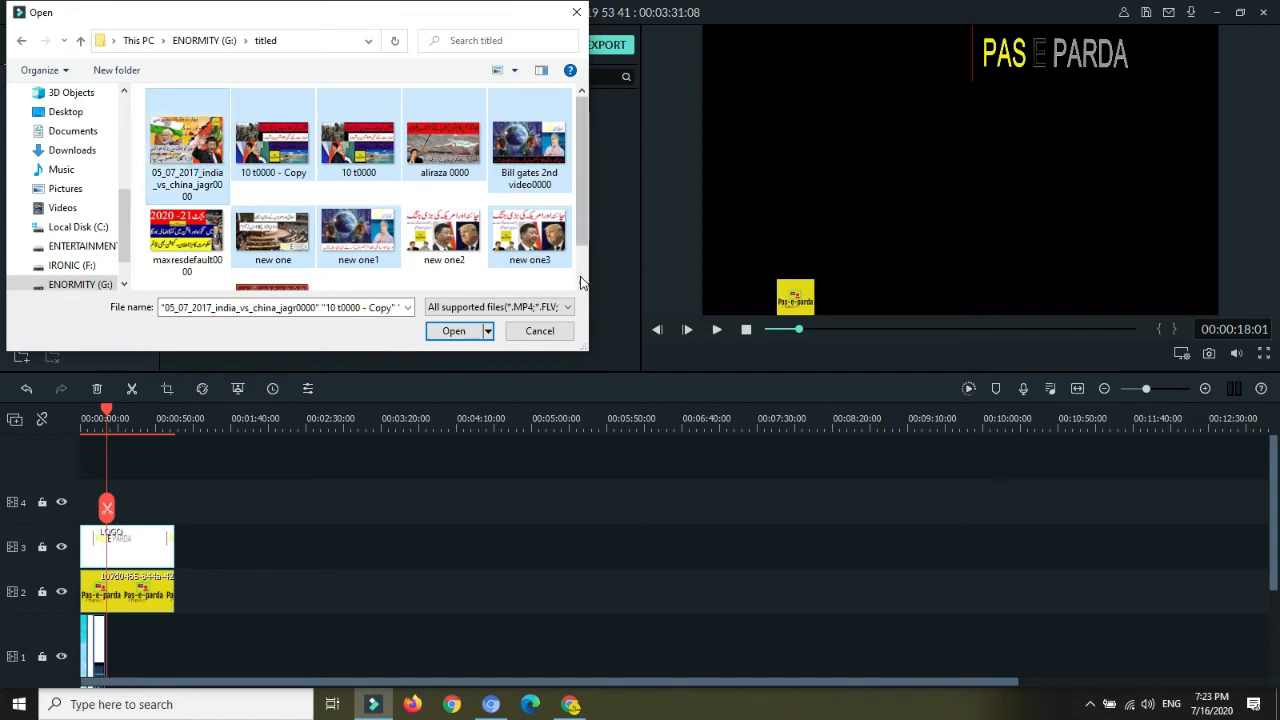
pyautogui.scroll(-1, 580, 283)
pyautogui.keyDown('ctrl'); pyautogui.click(253, 268); pyautogui.keyUp('ctrl')
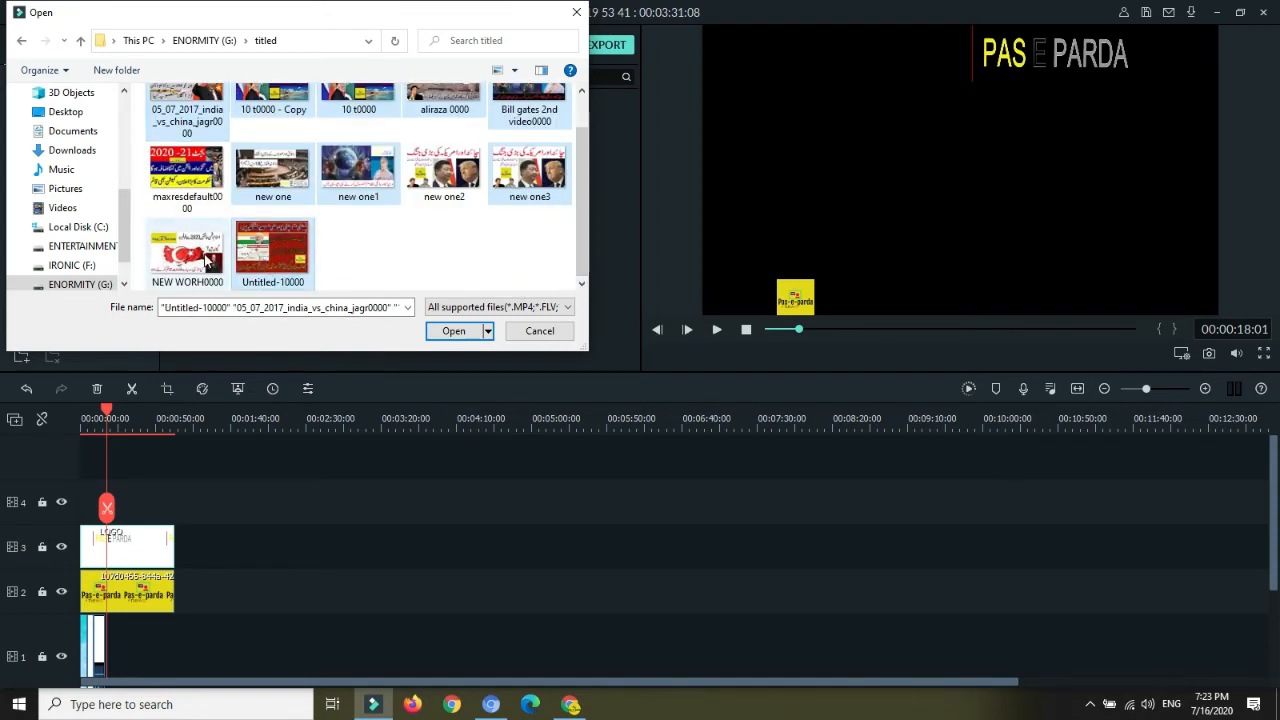
pyautogui.keyDown('ctrl'); pyautogui.click(206, 258); pyautogui.keyUp('ctrl')
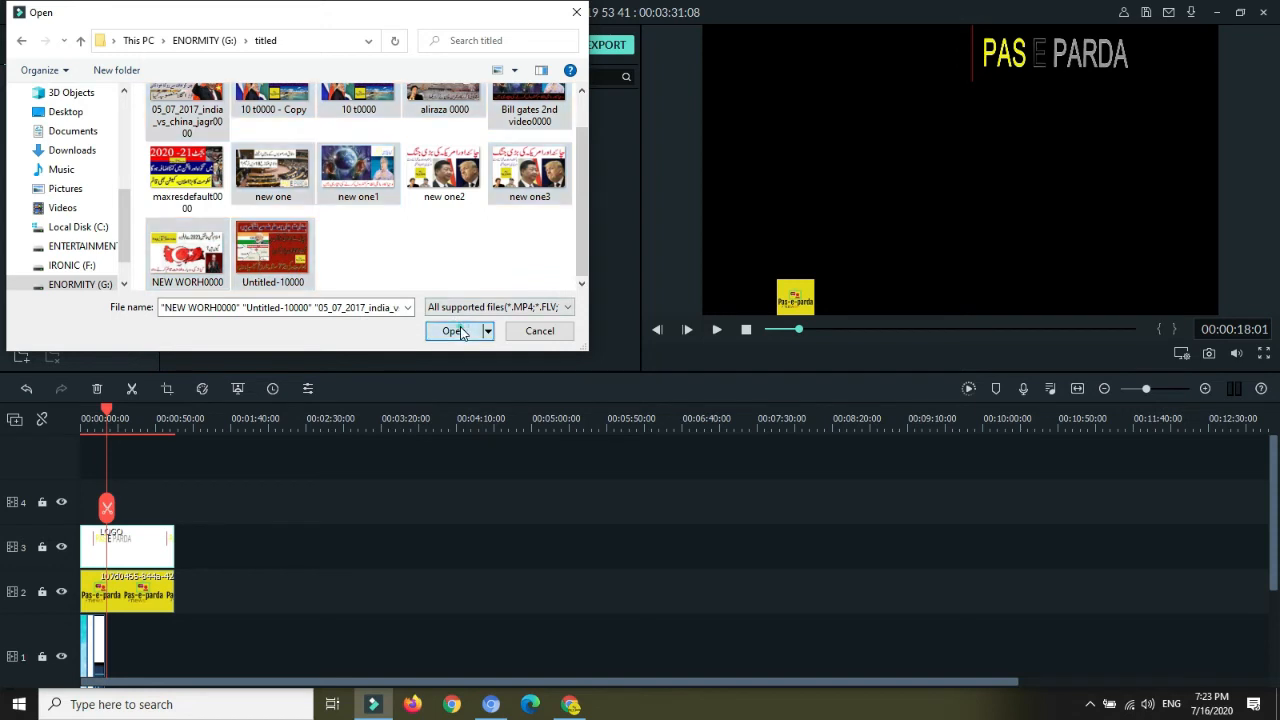
pyautogui.click(452, 331)
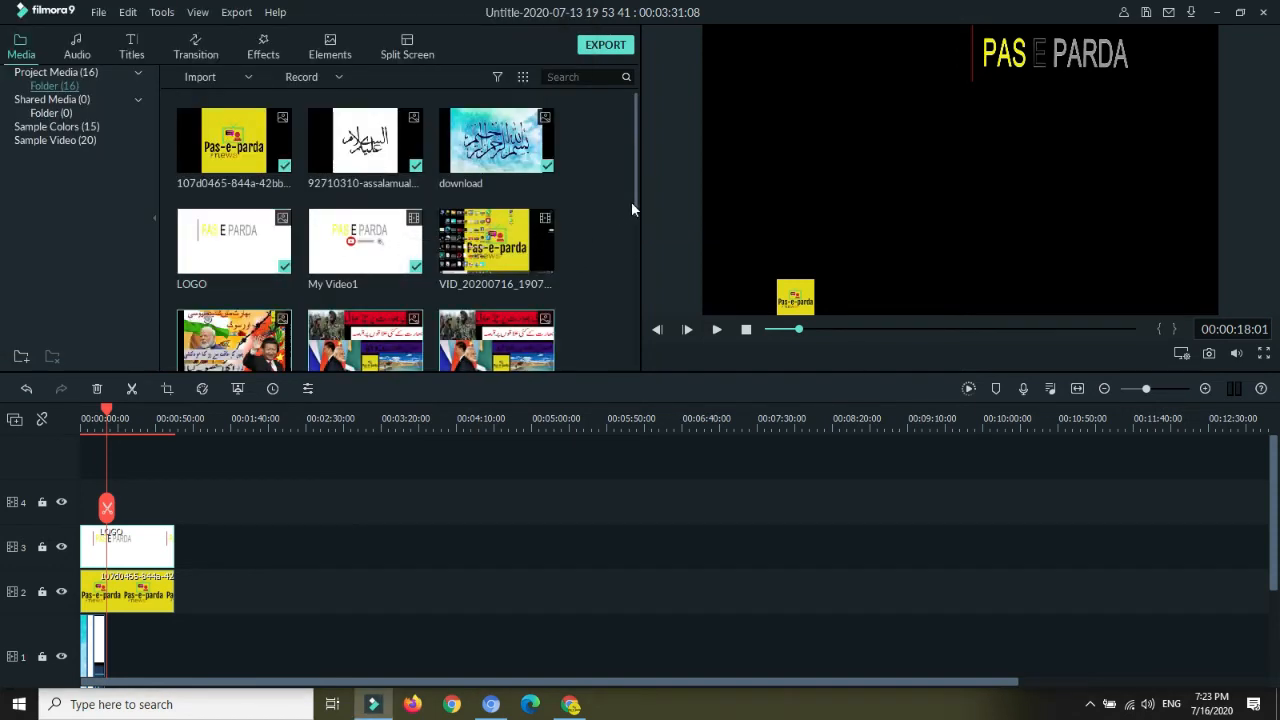
pyautogui.moveTo(634, 201); pyautogui.dragTo(642, 292)
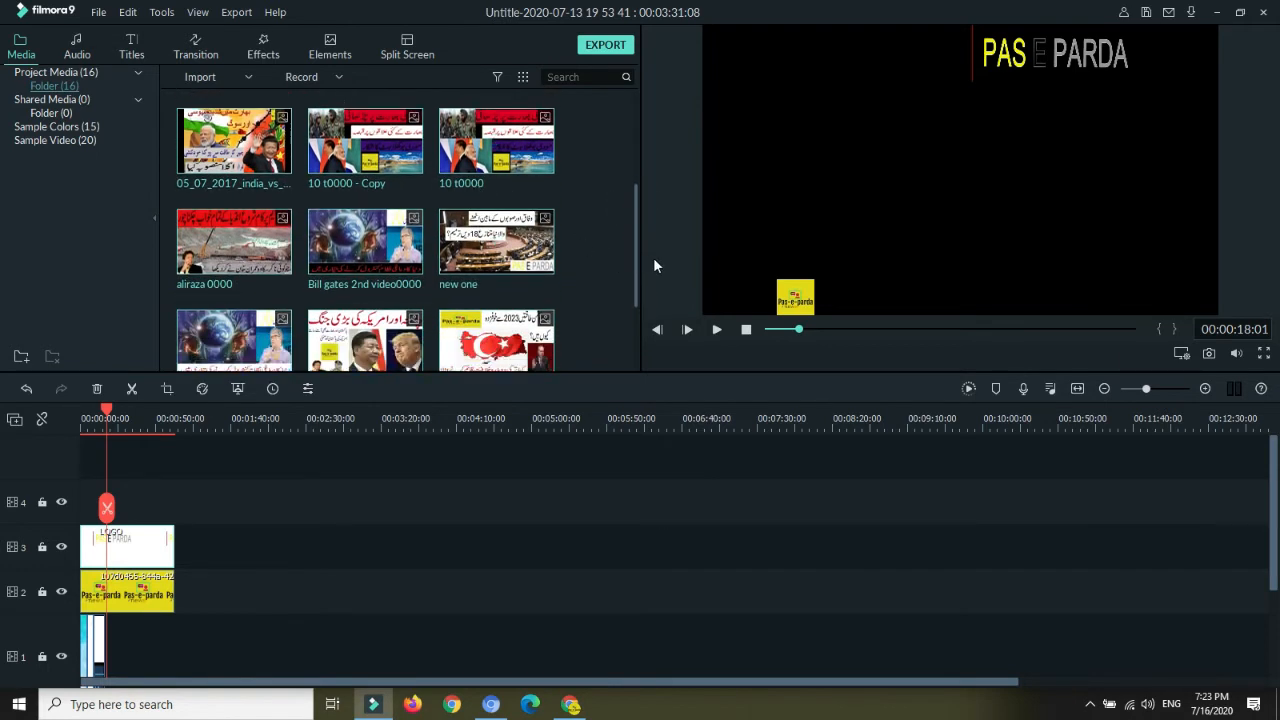
# Append the images new one, Bill gates 2nd video0000, aliraza 0000, 05_07_2017_india_vs_…, 10 t0000 - Copy and 10 t0000 to video track 1
pyautogui.moveTo(634, 244); pyautogui.dragTo(636, 227)
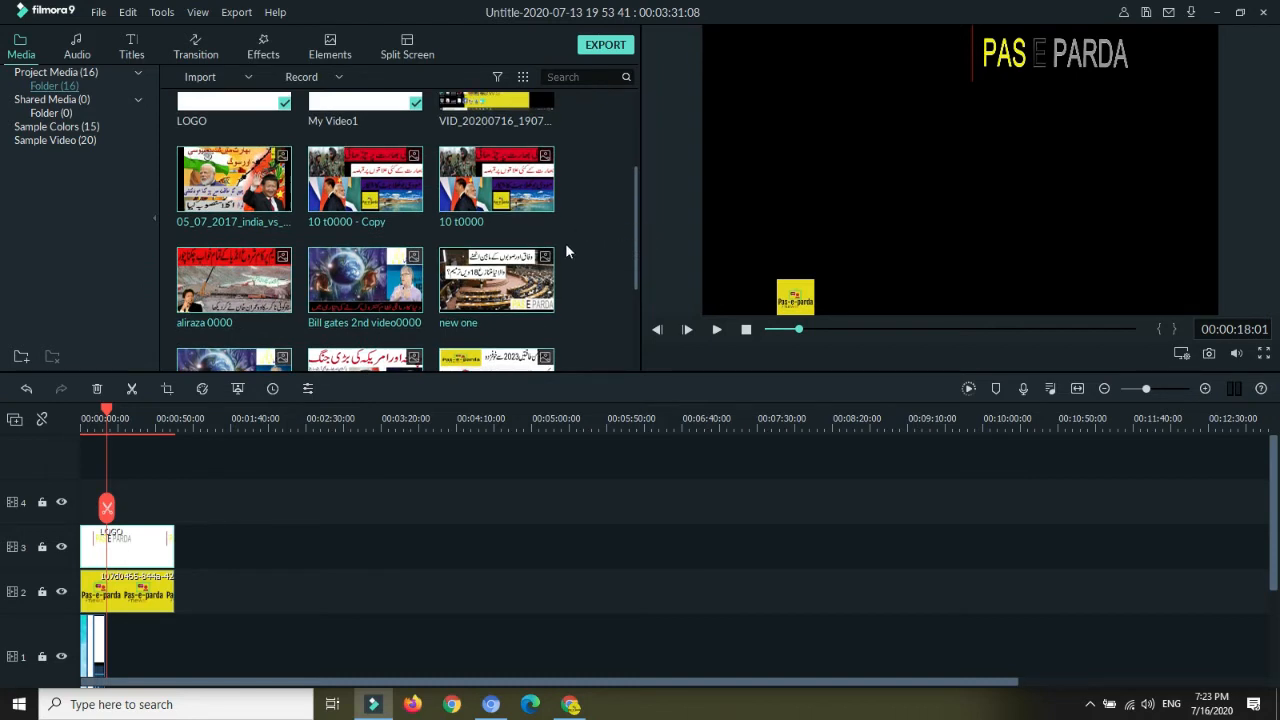
pyautogui.click(497, 286)
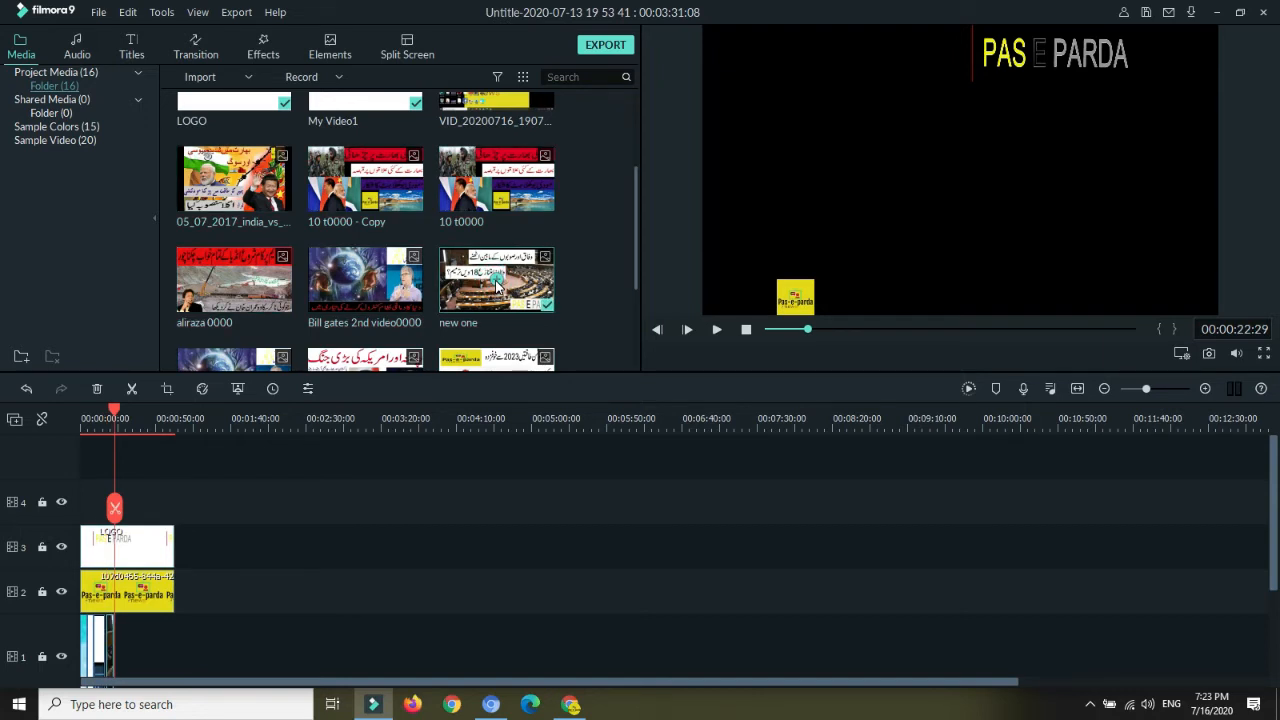
pyautogui.click(367, 282)
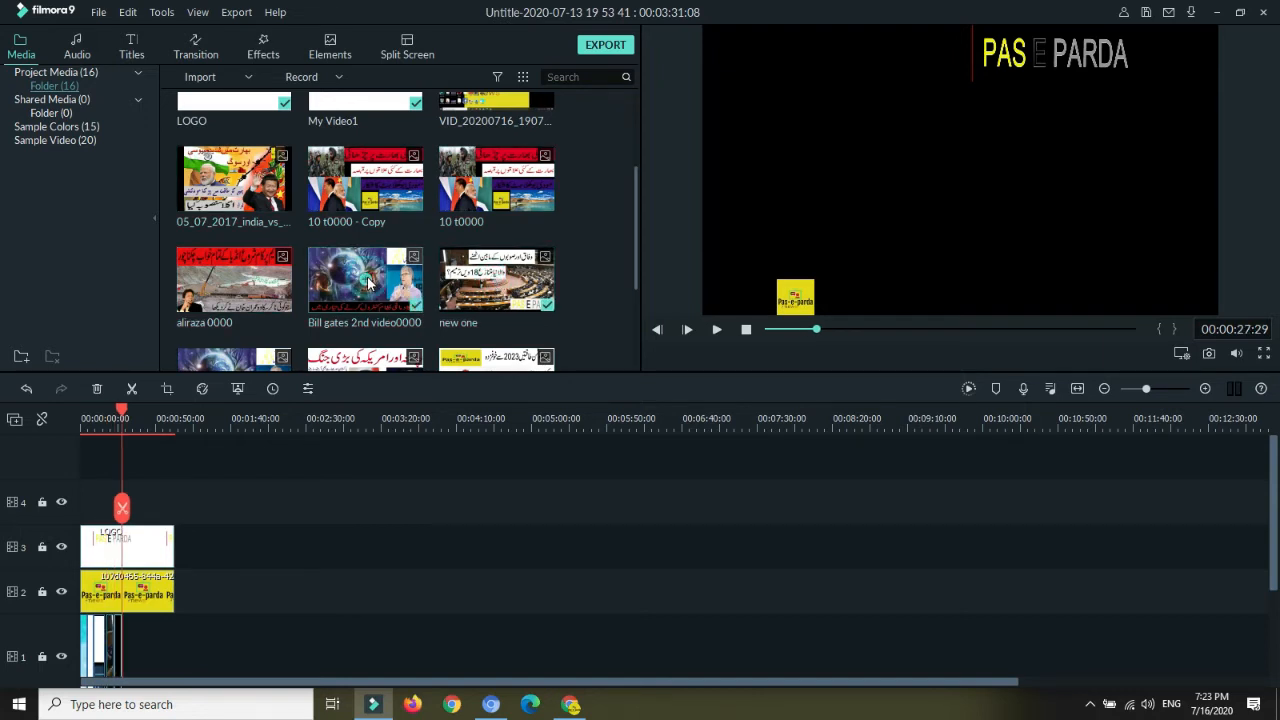
pyautogui.click(235, 284)
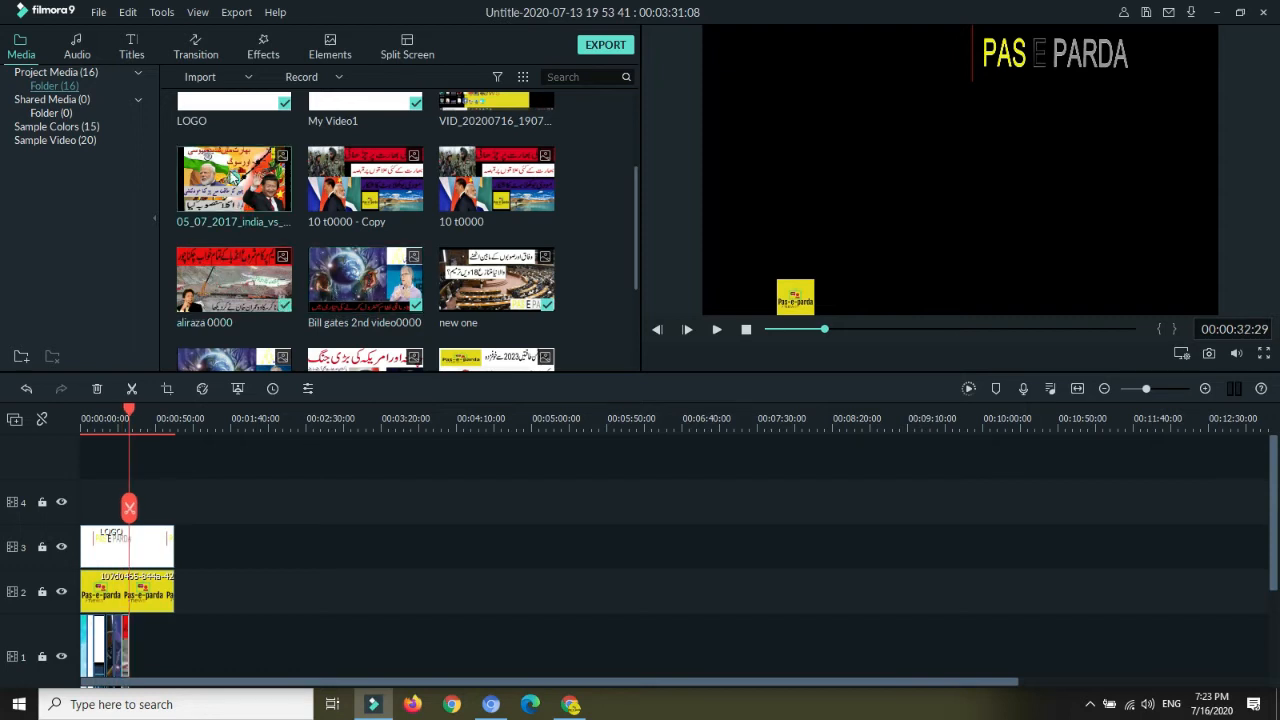
pyautogui.click(235, 185)
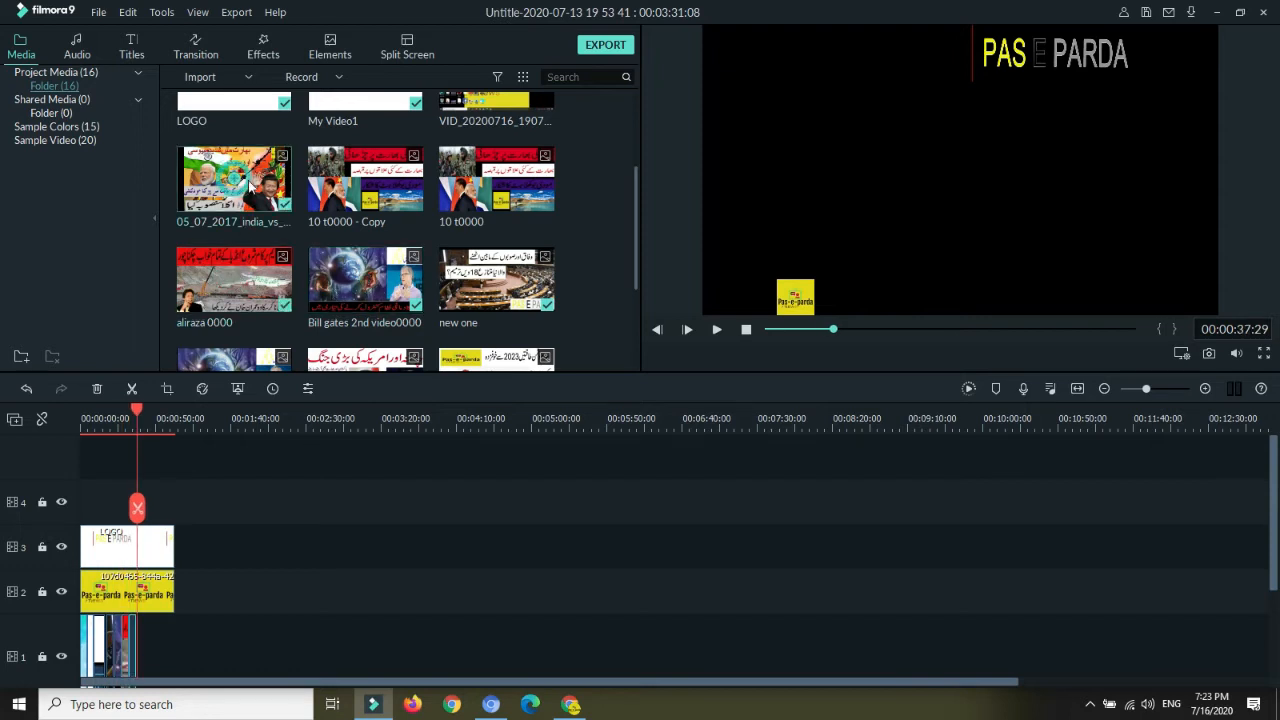
pyautogui.click(367, 181)
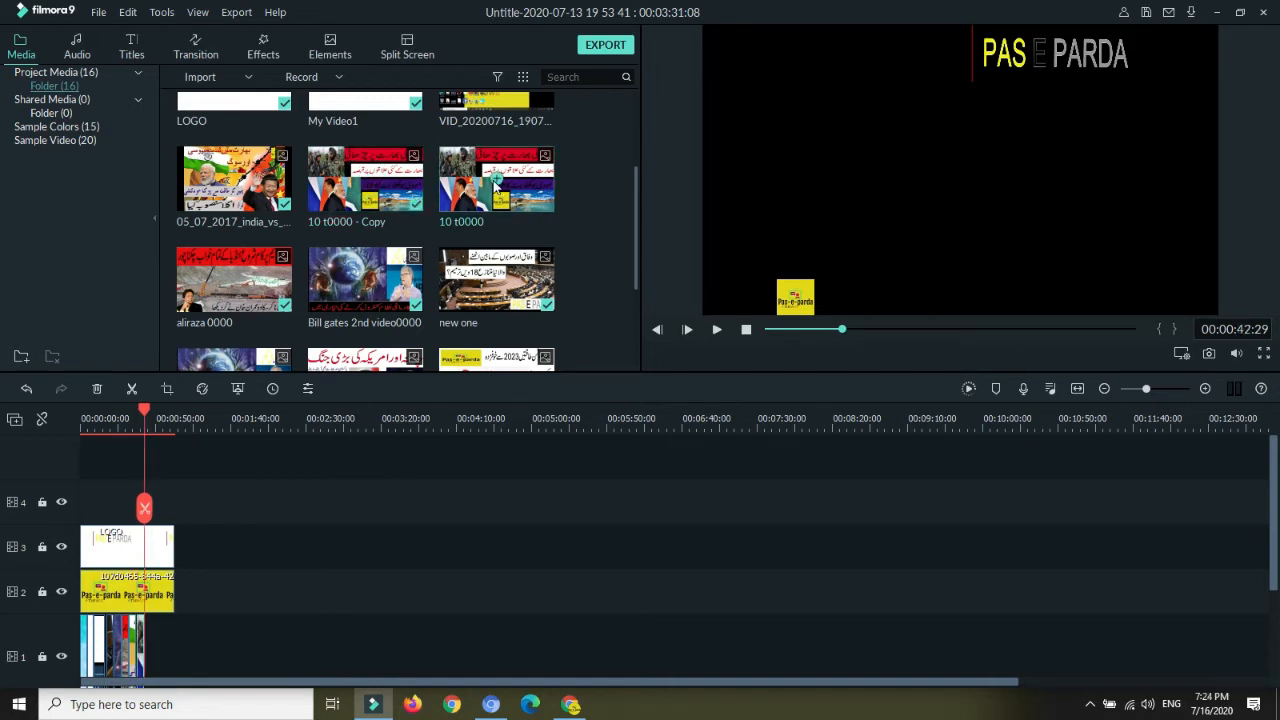
pyautogui.click(497, 181)
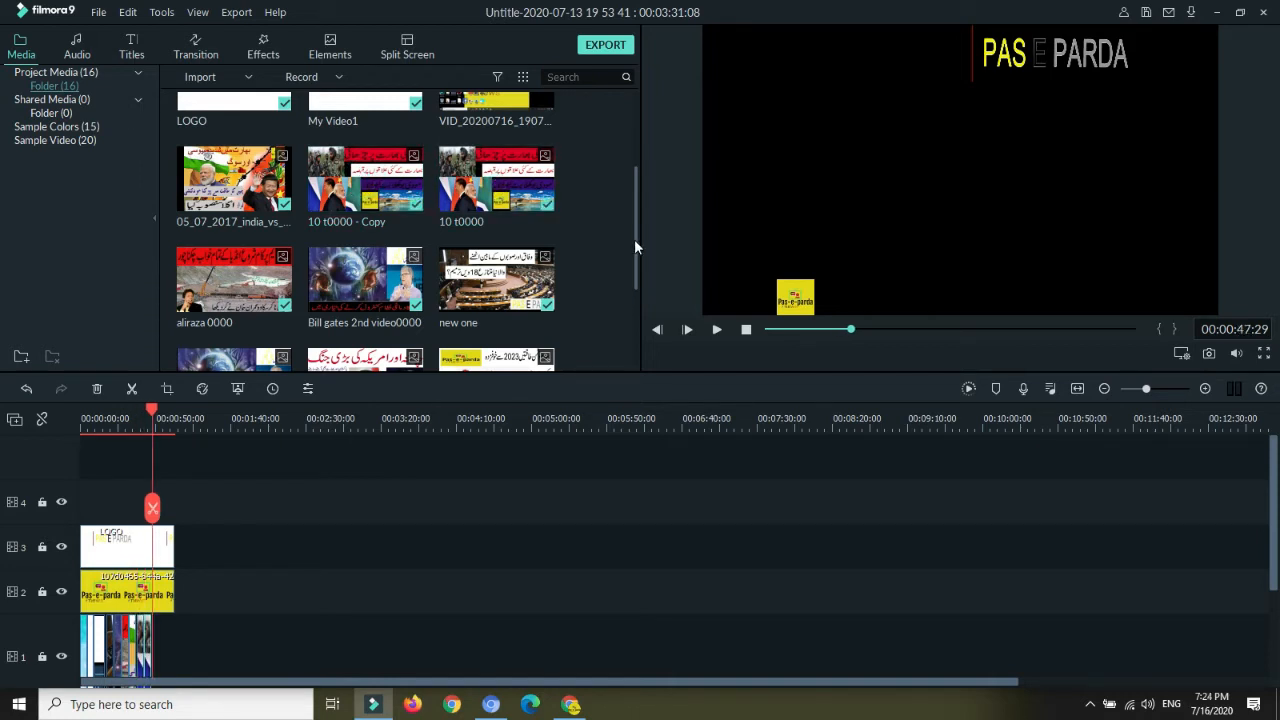
# Append the images NEW WORH0000, new one3 and new one1 to the end of video track 1
pyautogui.rightClick(632, 264)
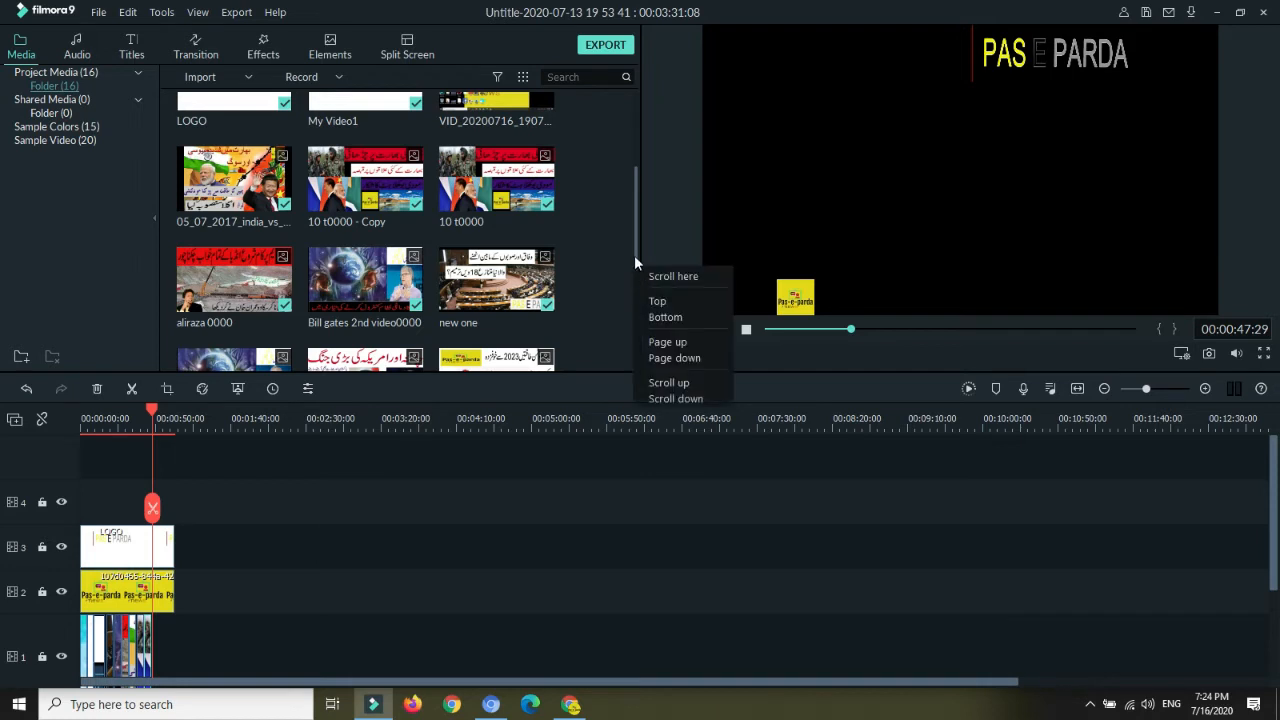
pyautogui.click(634, 253)
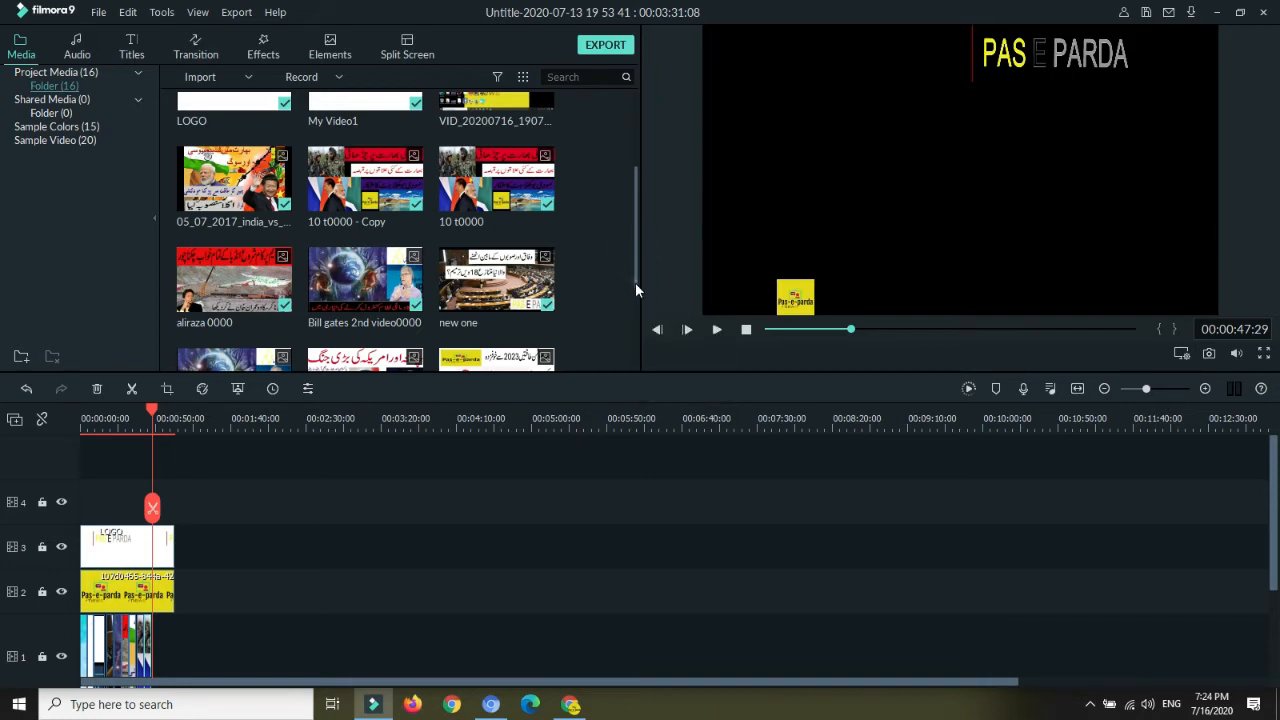
pyautogui.moveTo(635, 282); pyautogui.dragTo(636, 337)
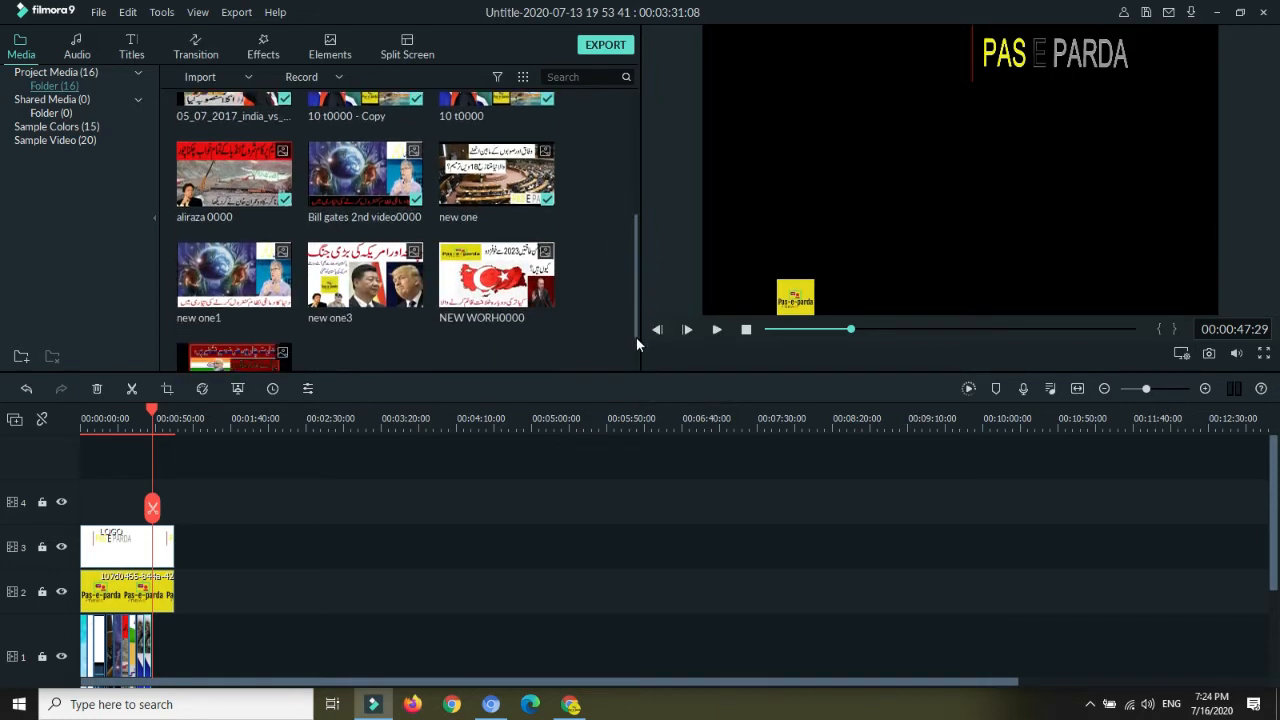
pyautogui.click(500, 259)
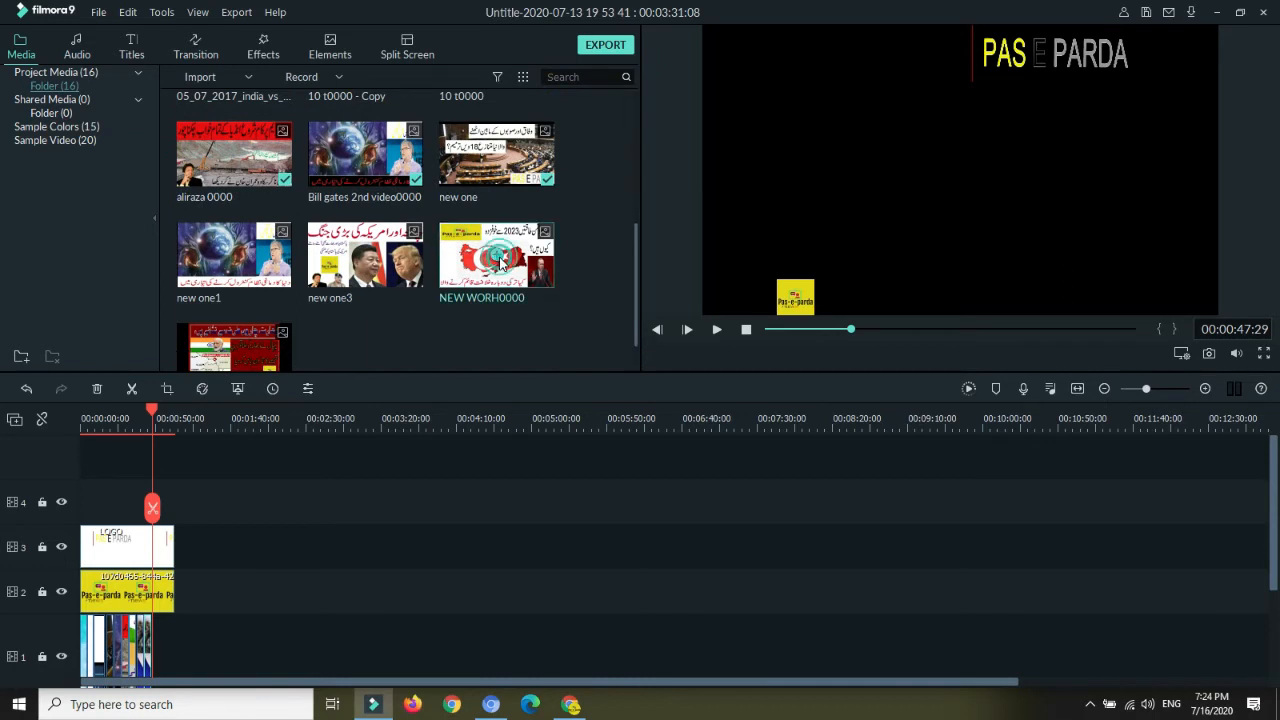
pyautogui.click(365, 258)
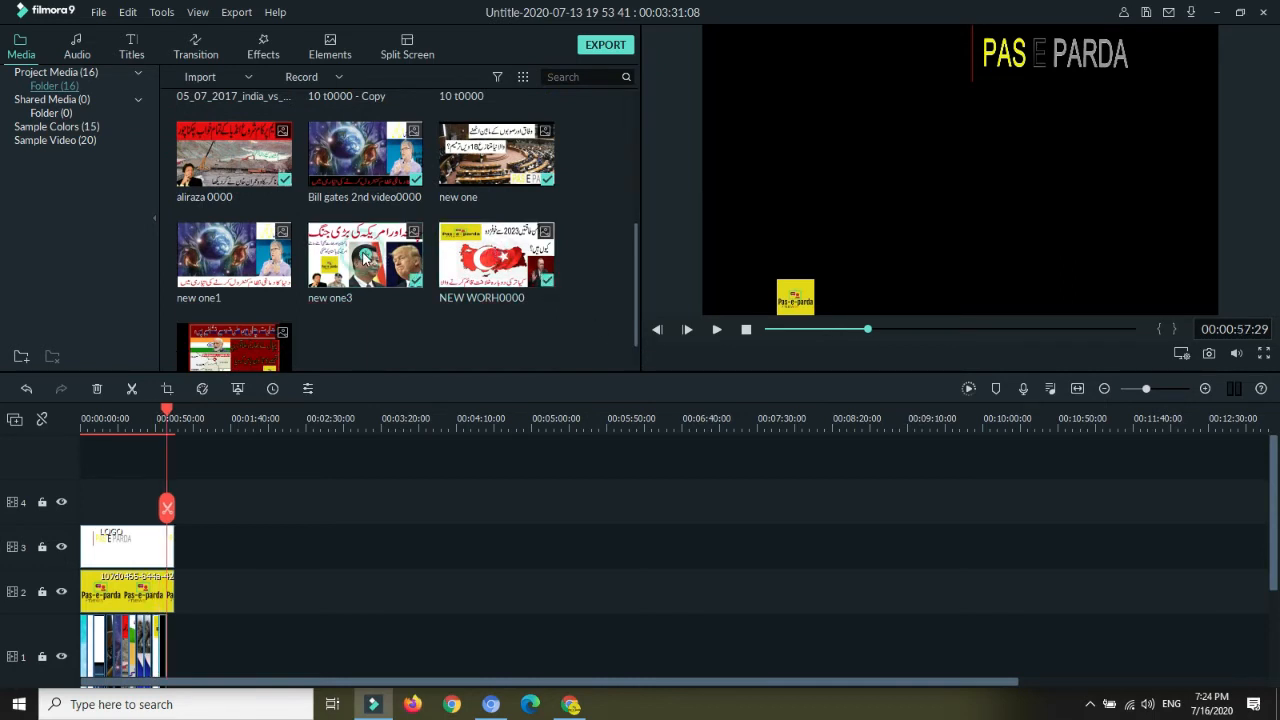
pyautogui.click(236, 256)
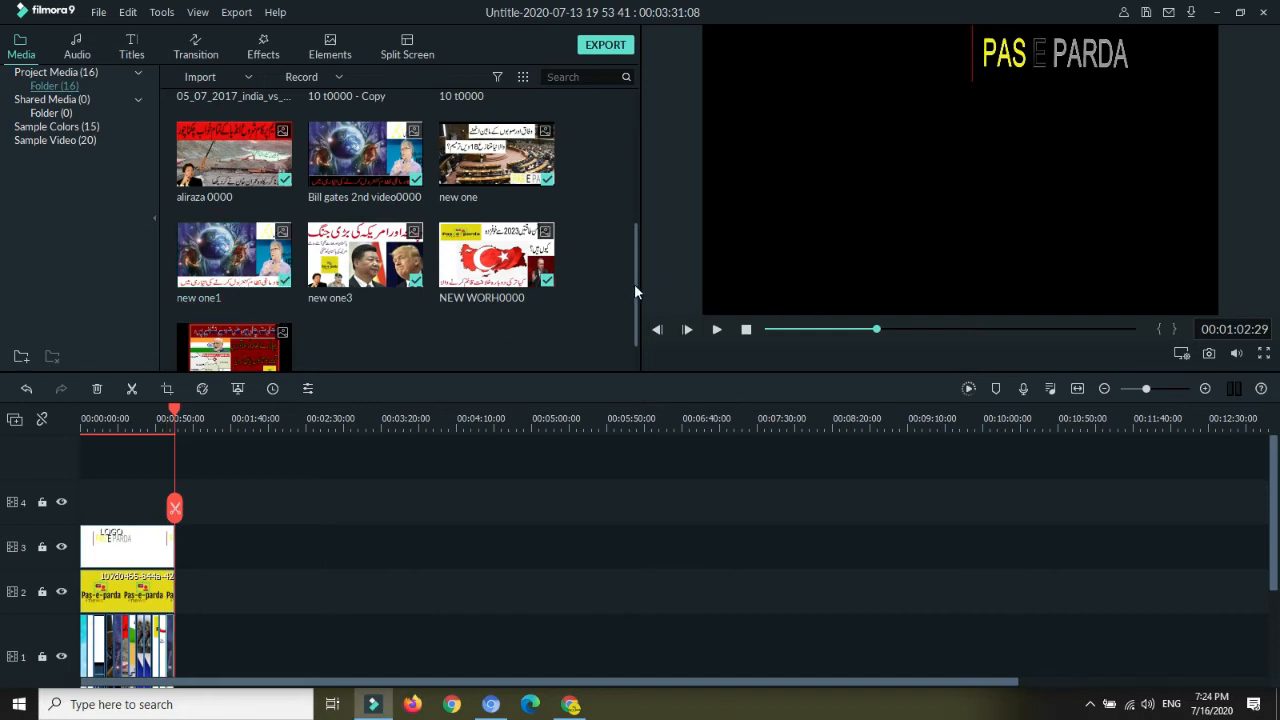
pyautogui.moveTo(634, 284); pyautogui.dragTo(644, 130)
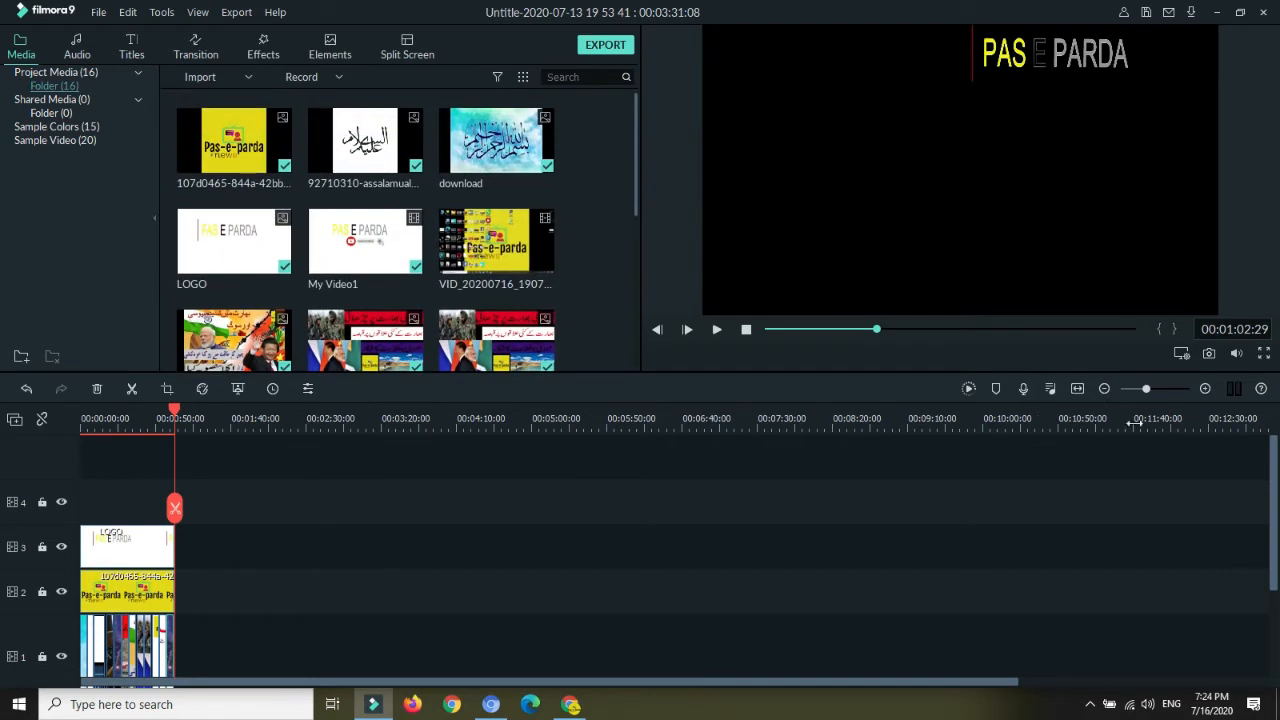
# Split the A-GROUP - Verve music at the end of the last image, 00:01:02:29, and delete the remainder
pyautogui.scroll(-5, 2, 560)
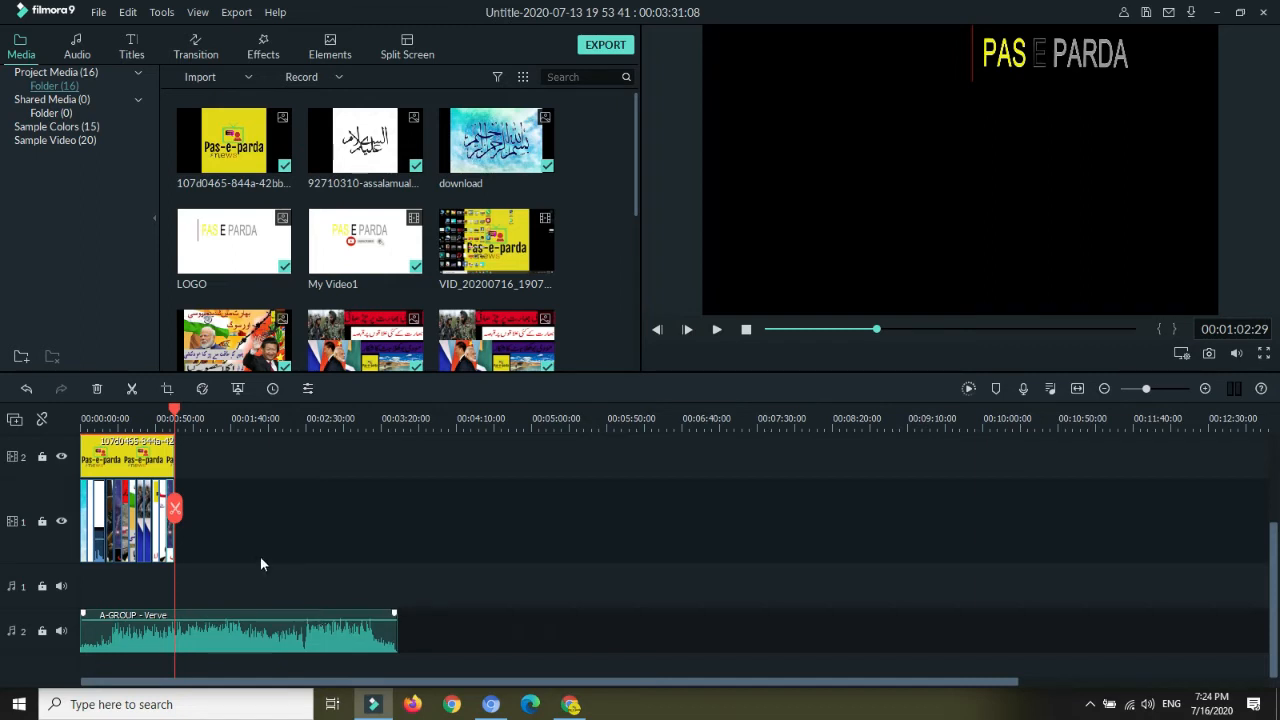
pyautogui.click(176, 509)
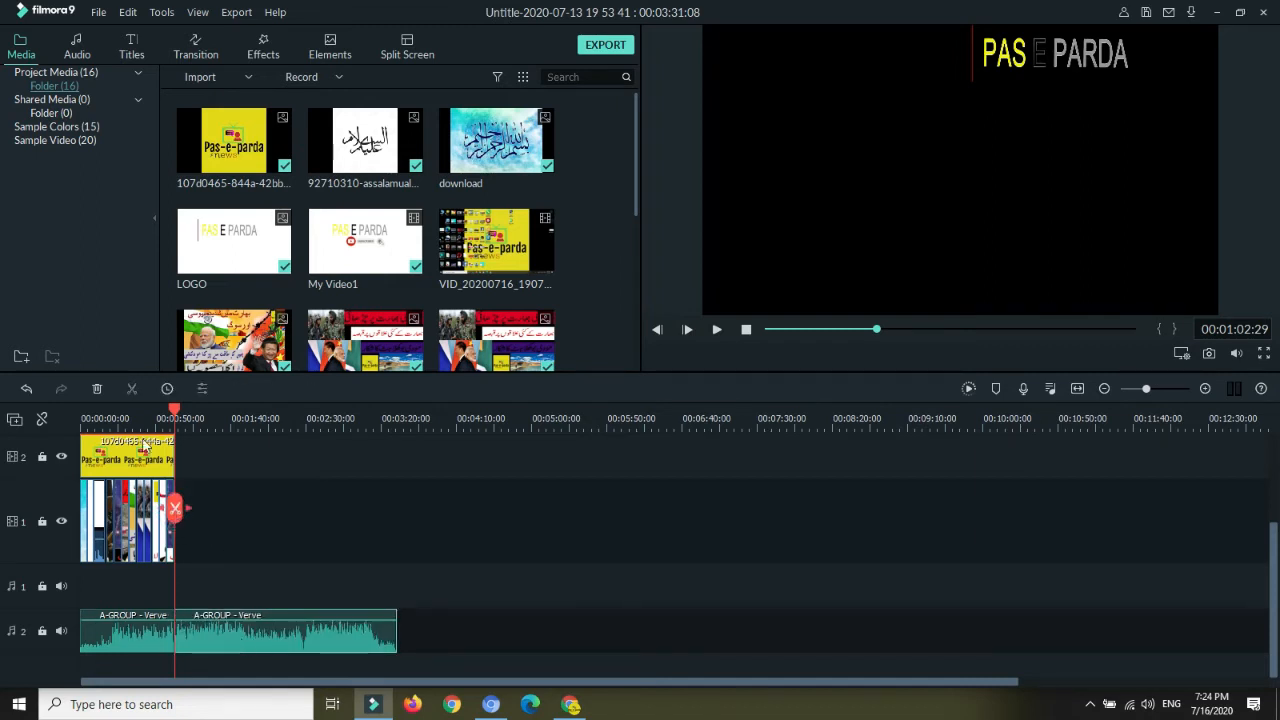
pyautogui.click(96, 386)
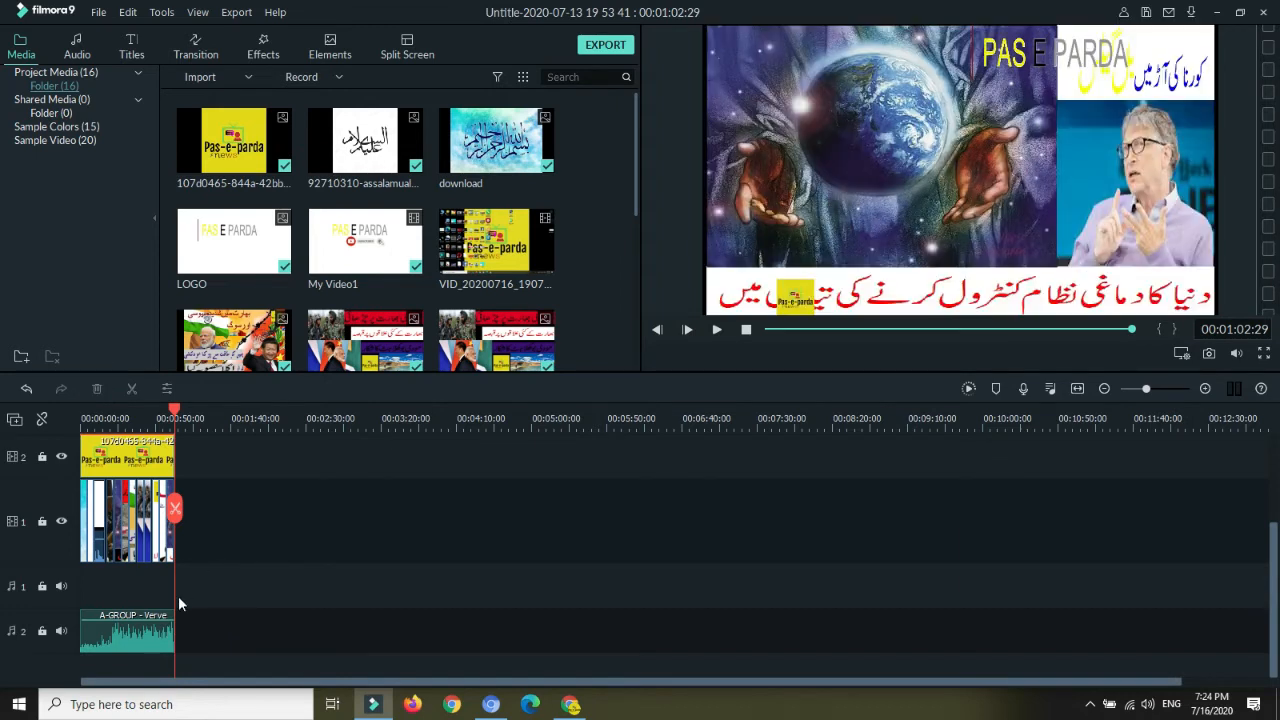
# Play the A-GROUP - Verve music in the Audio Mixer to check its level and close the mixer
pyautogui.click(136, 640)
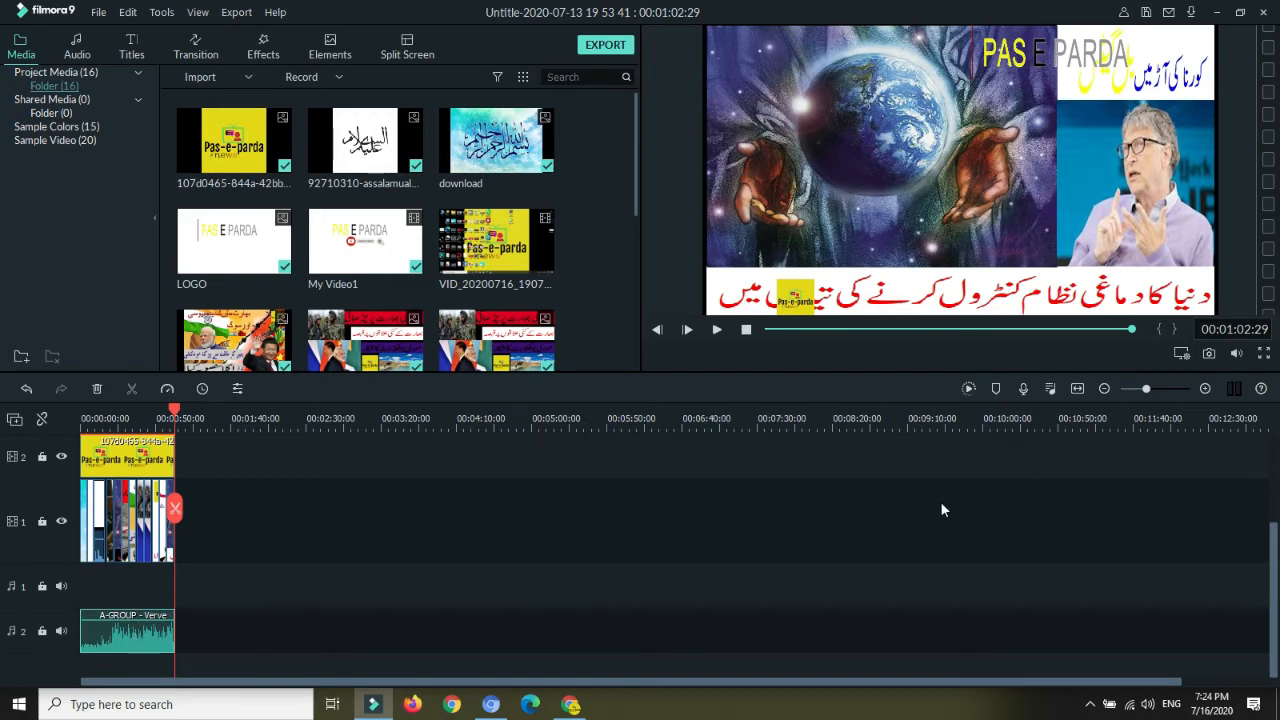
pyautogui.click(1049, 390)
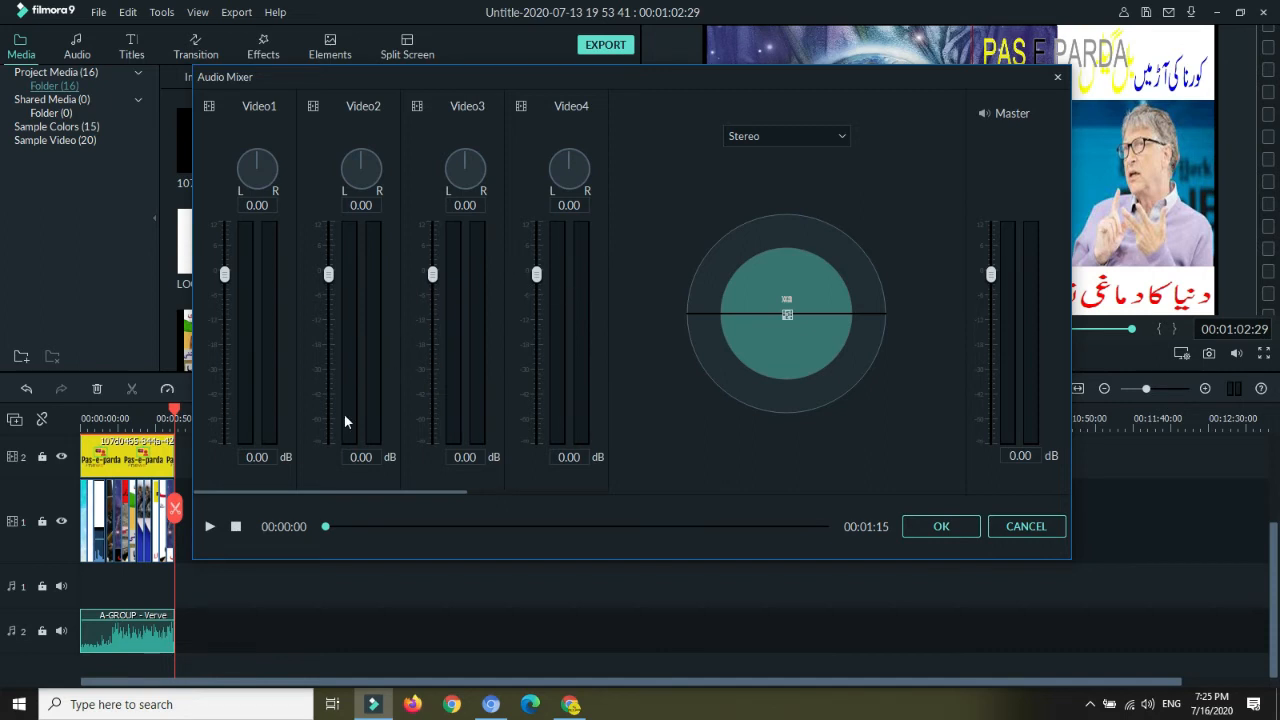
pyautogui.click(209, 528)
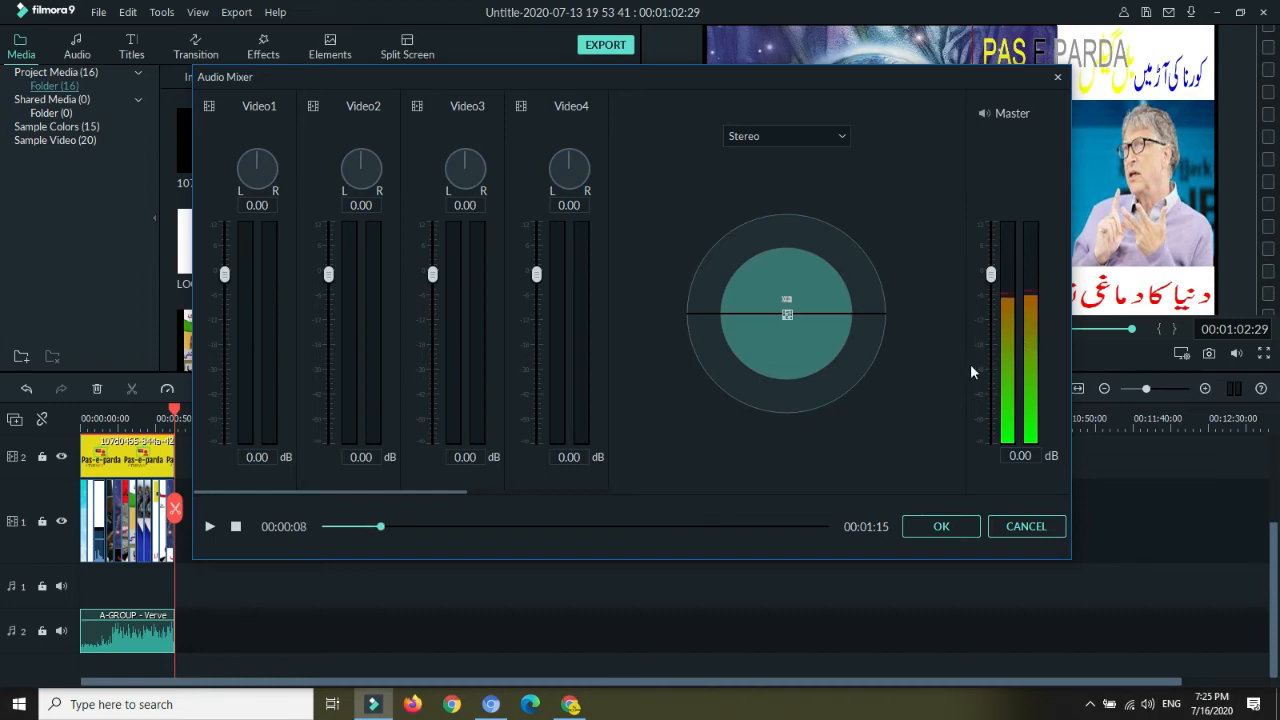
pyautogui.click(941, 526)
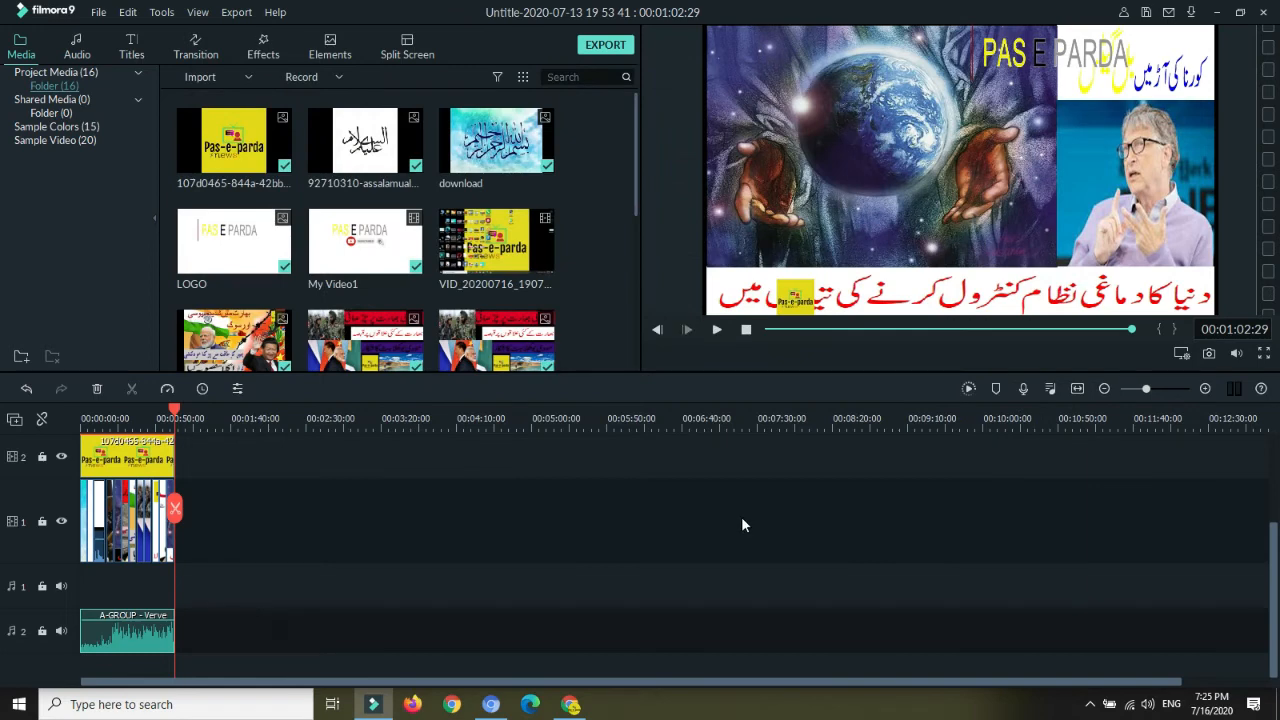
# Apply a Clockwise rotate to zoom motion to the download image at the start of video track 1
pyautogui.click(1155, 389)
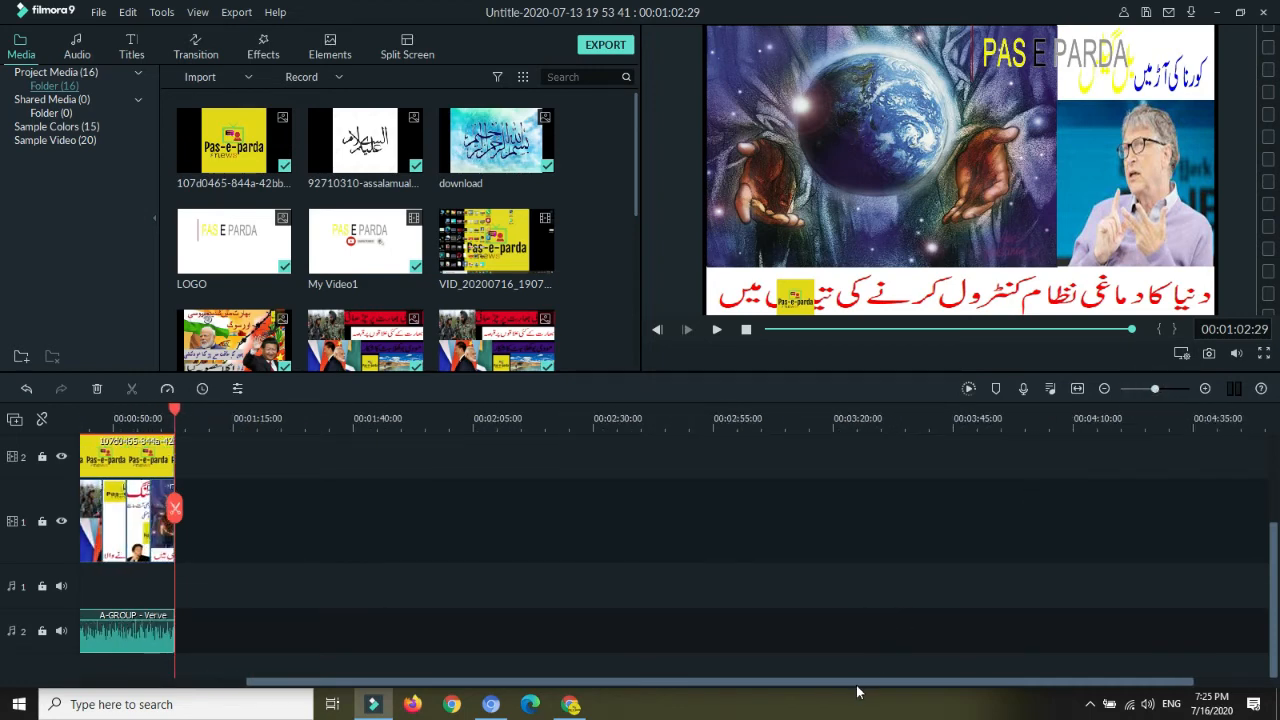
pyautogui.moveTo(857, 686); pyautogui.dragTo(571, 689)
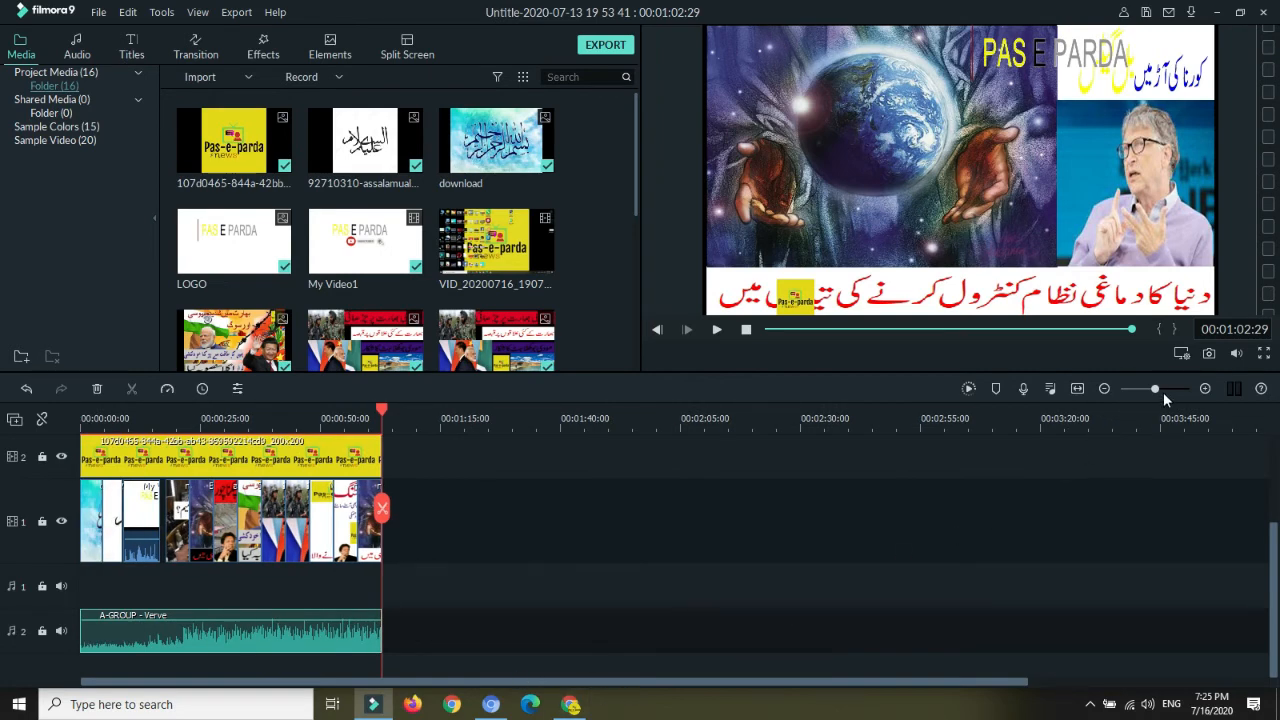
pyautogui.moveTo(1157, 391); pyautogui.dragTo(1164, 391)
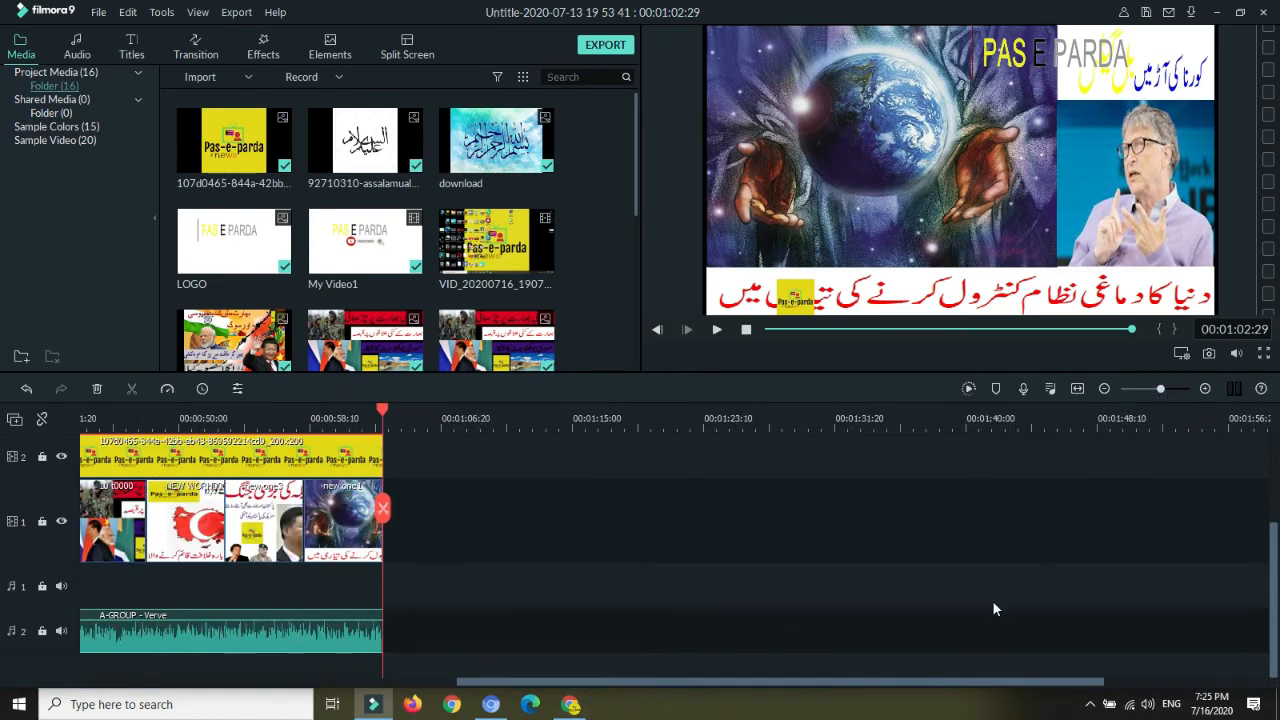
pyautogui.moveTo(940, 687); pyautogui.dragTo(524, 705)
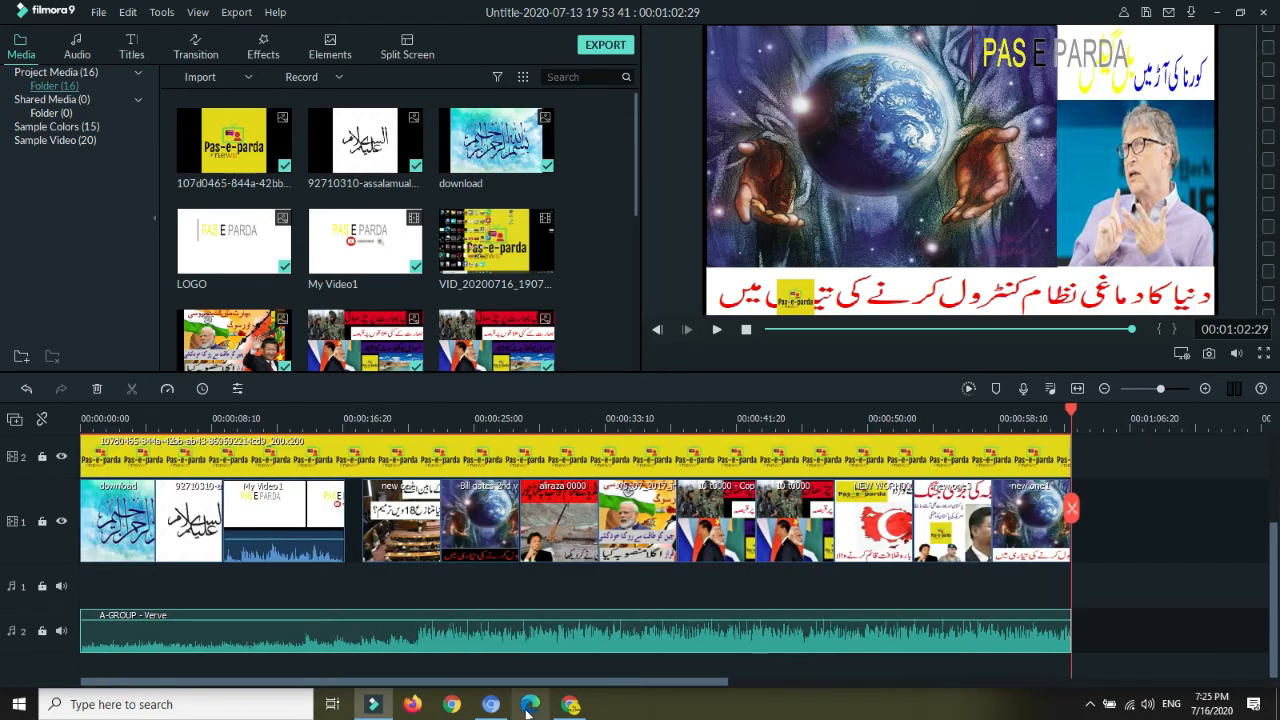
pyautogui.click(118, 528)
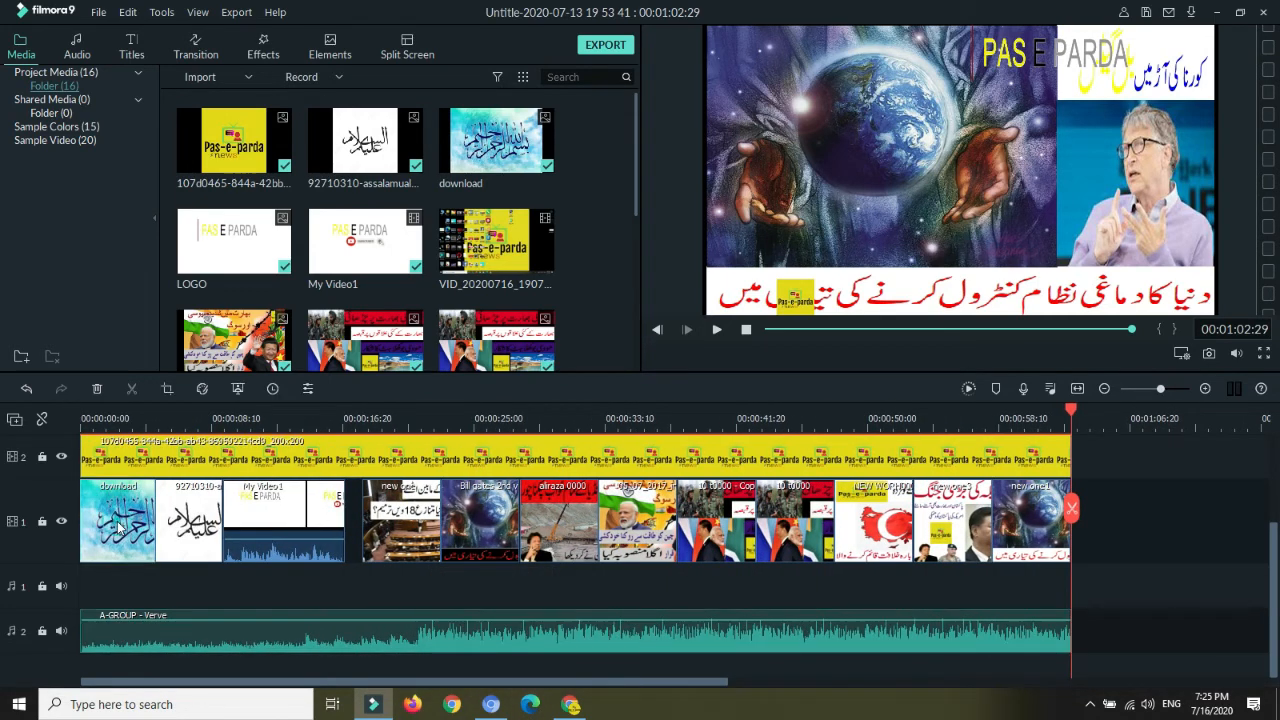
pyautogui.click(309, 389)
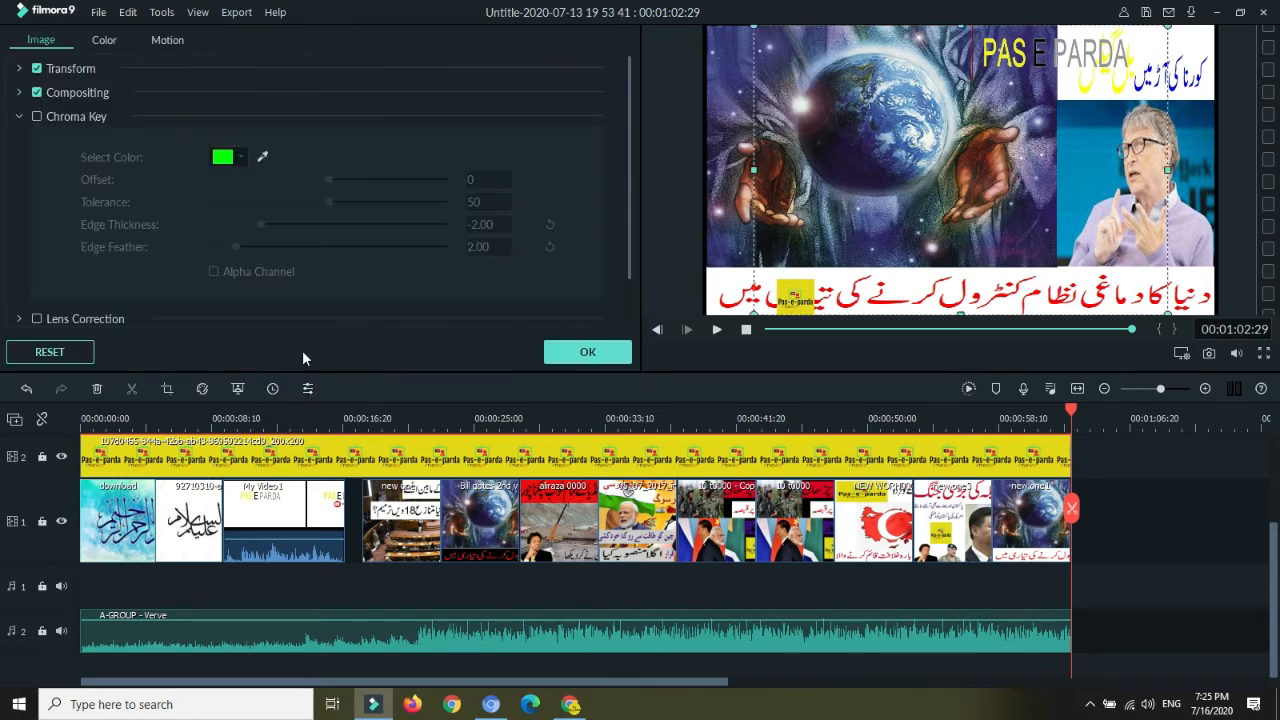
pyautogui.click(160, 41)
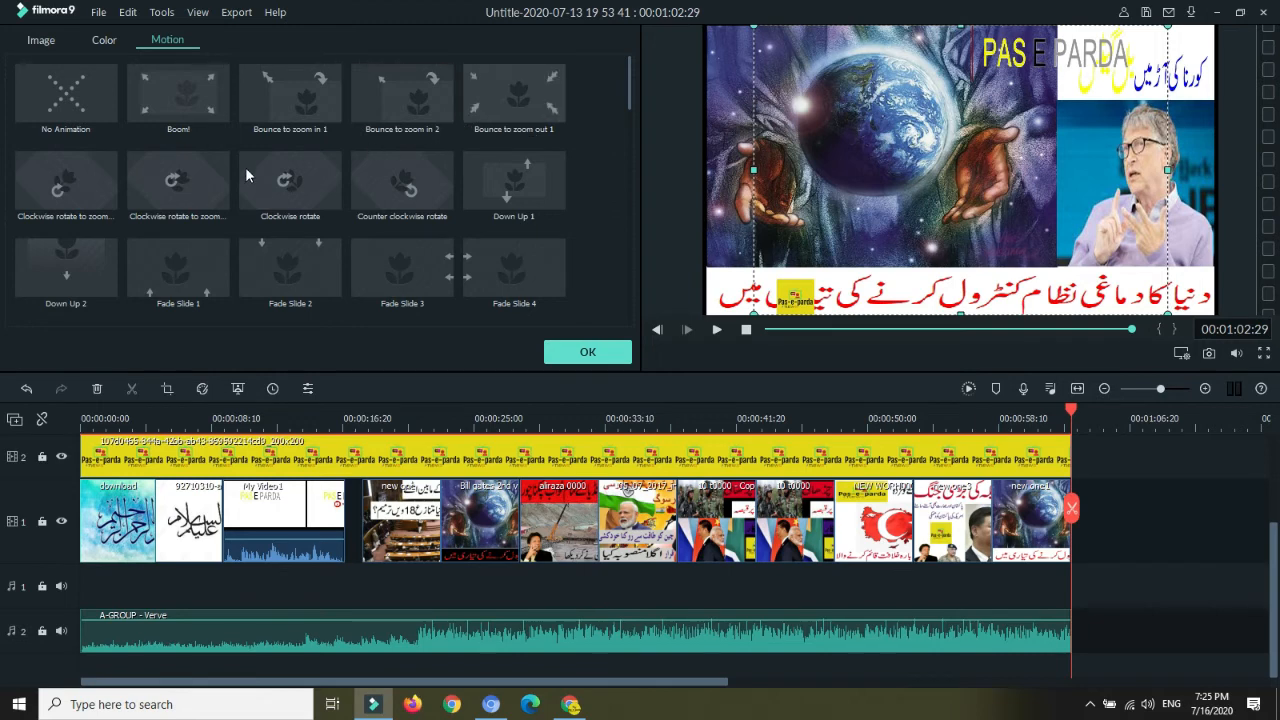
pyautogui.click(179, 187)
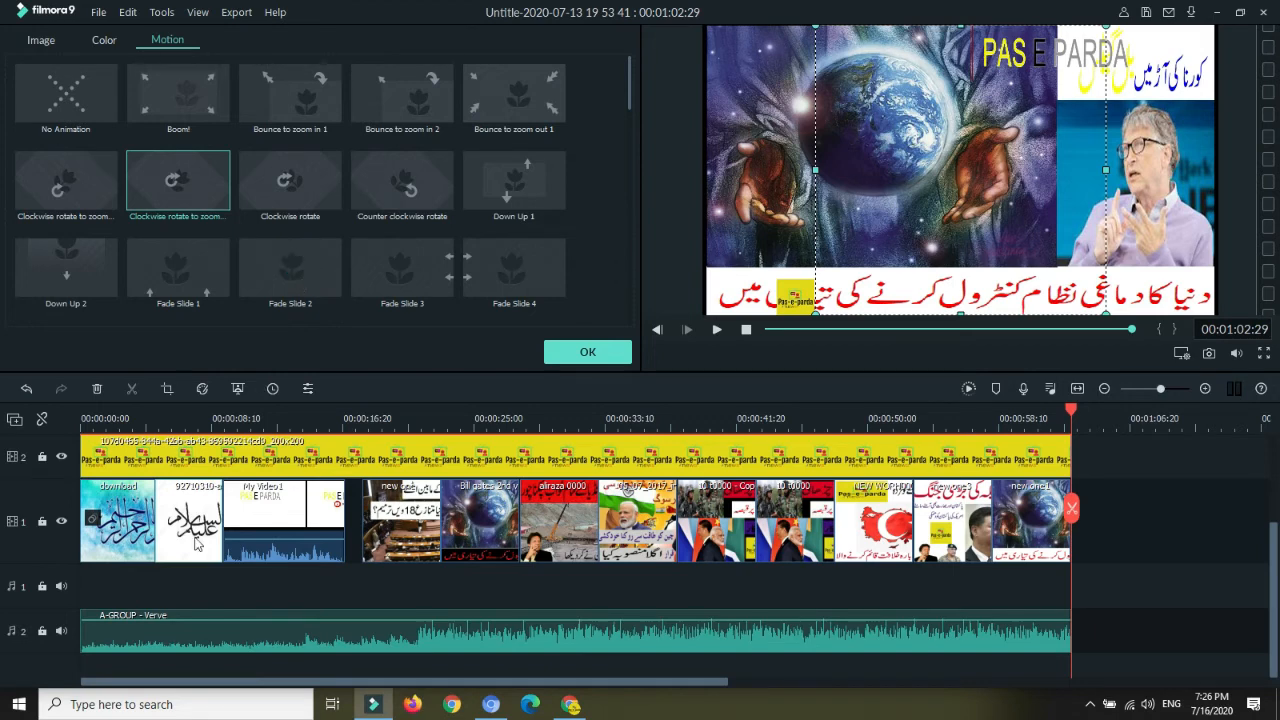
# Apply a motion to the 92710310-assalamual… image and Fade Slide 2, 4, 3 and 1 to the first four news images
pyautogui.moveTo(185, 548); pyautogui.dragTo(186, 535)
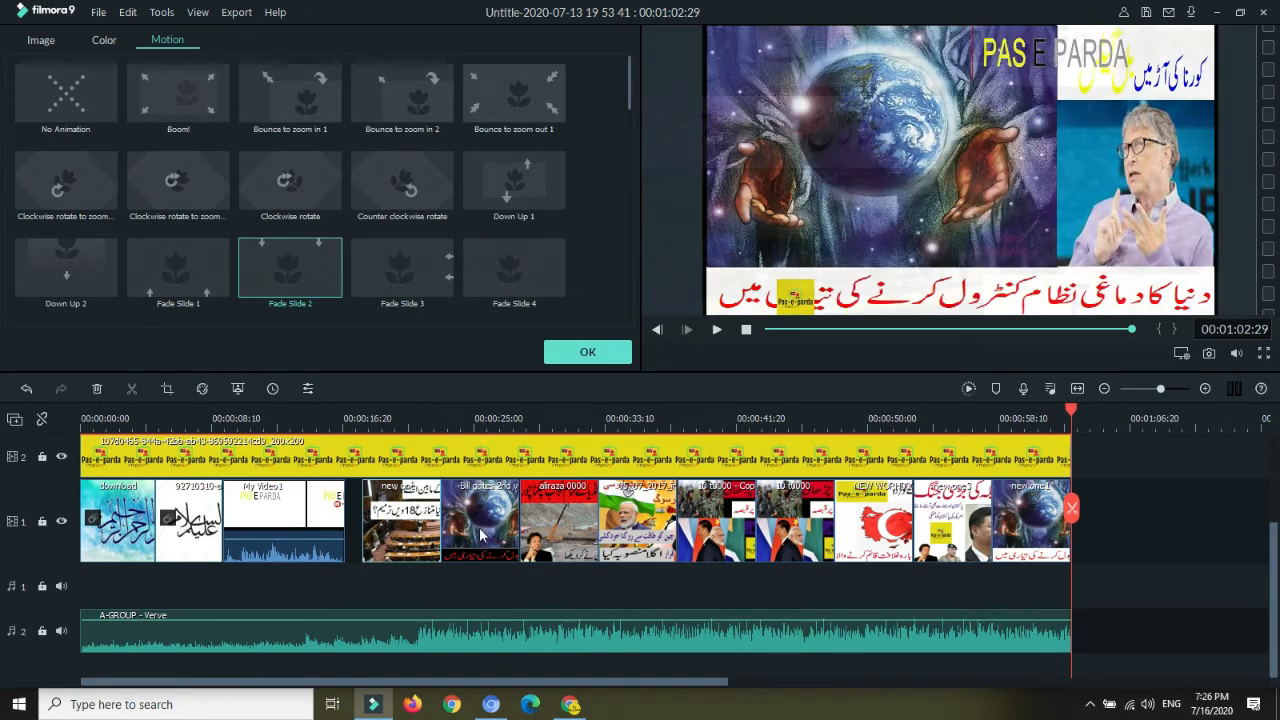
pyautogui.click(514, 268)
pyautogui.click(417, 285)
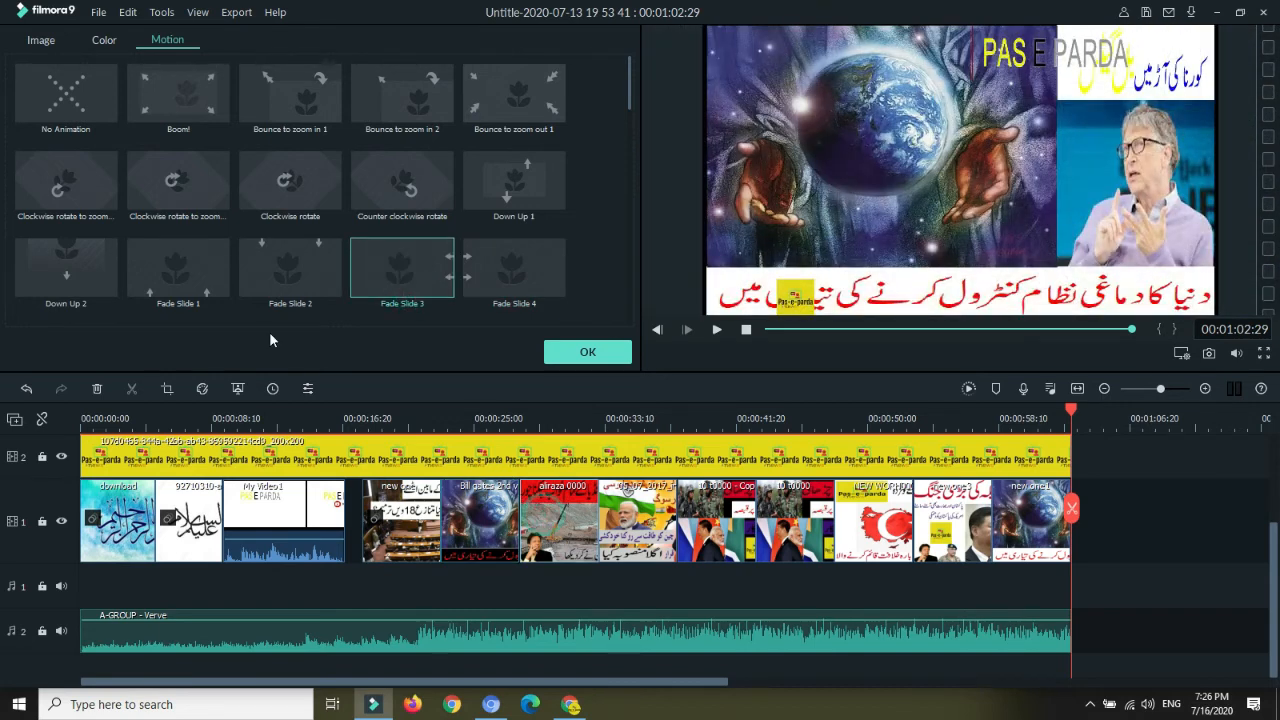
pyautogui.click(177, 286)
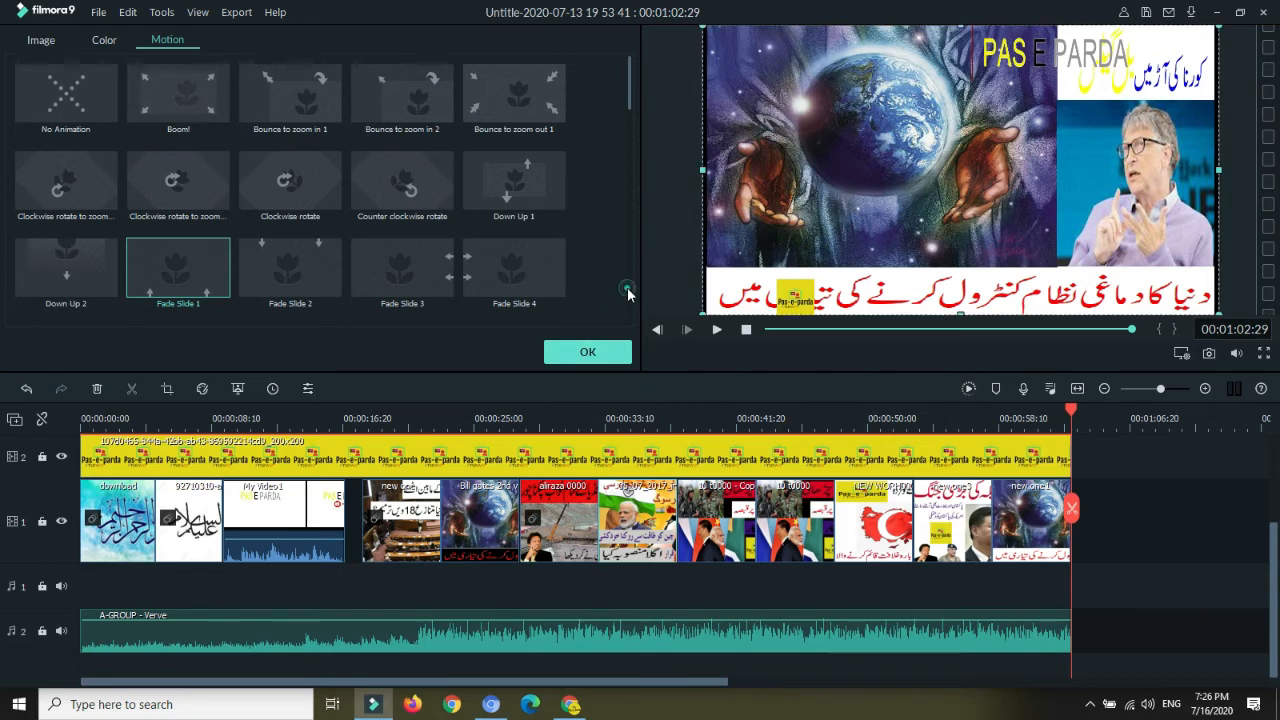
# Apply motions including Stretch to right, Spin 4 and To the Right 2 to the remaining news images on video track 1
pyautogui.scroll(-10, 627, 290)
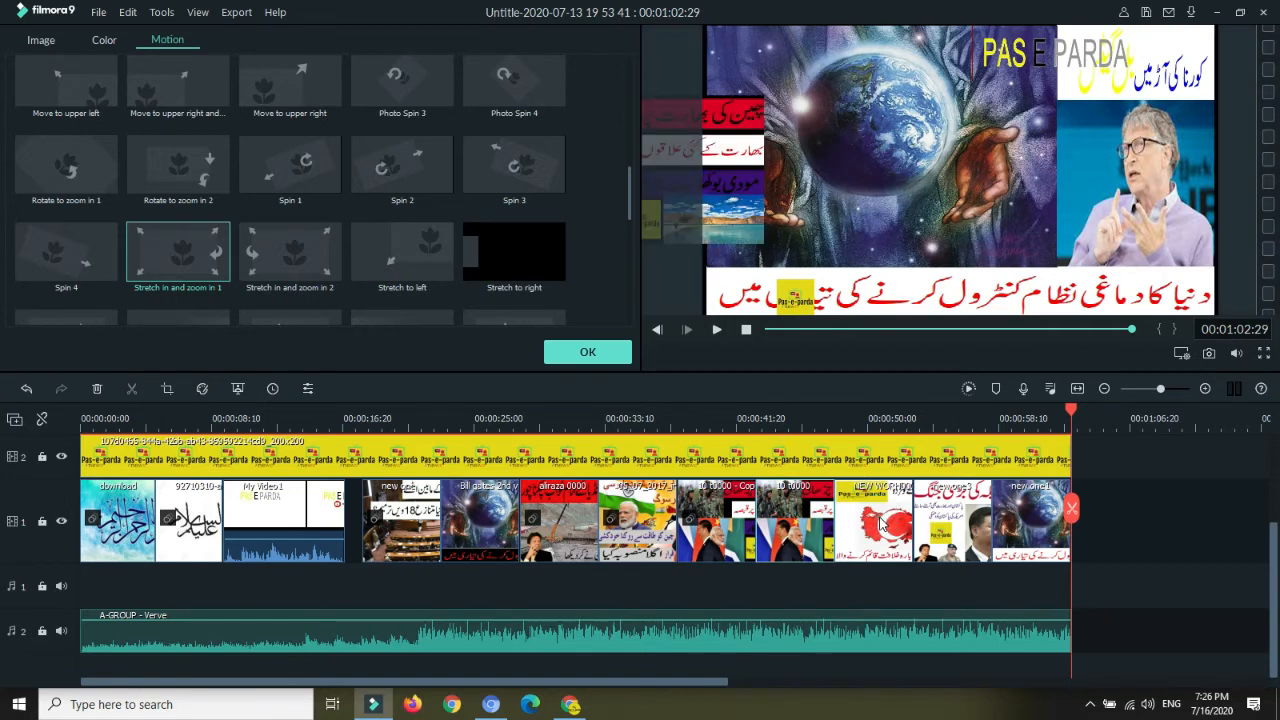
pyautogui.click(514, 252)
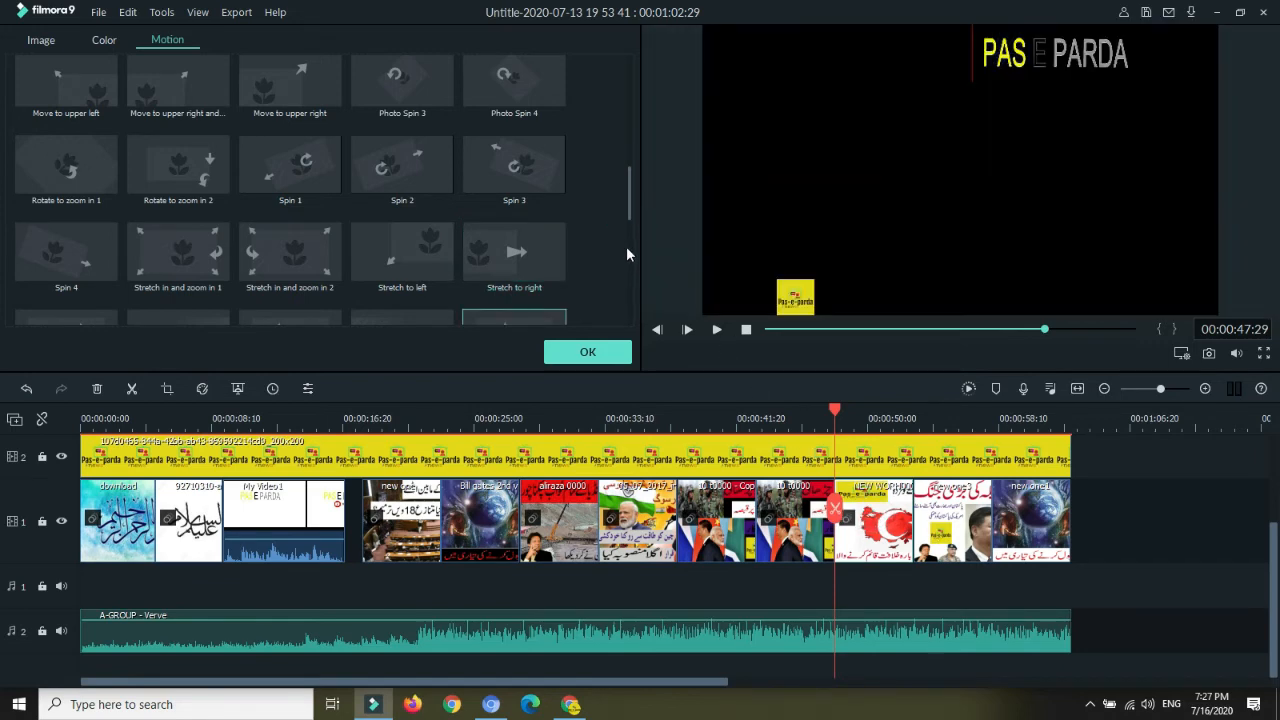
pyautogui.moveTo(629, 217); pyautogui.dragTo(628, 229)
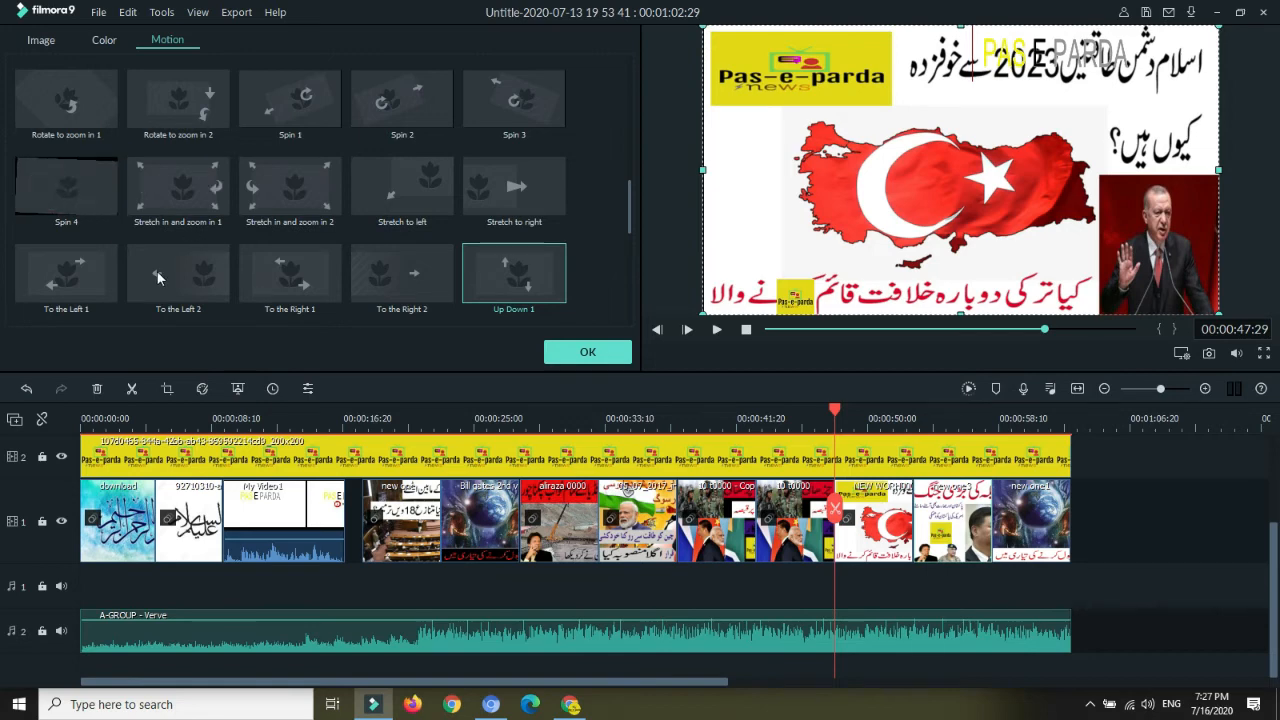
pyautogui.click(66, 188)
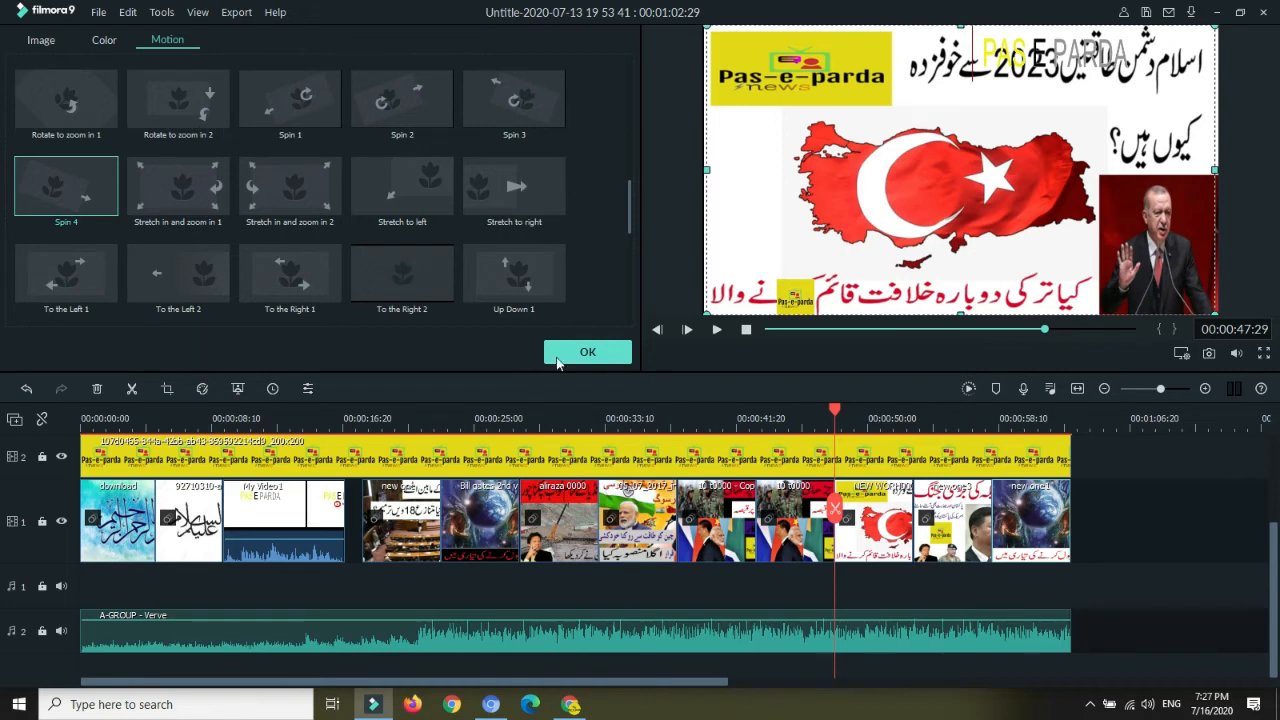
pyautogui.click(401, 272)
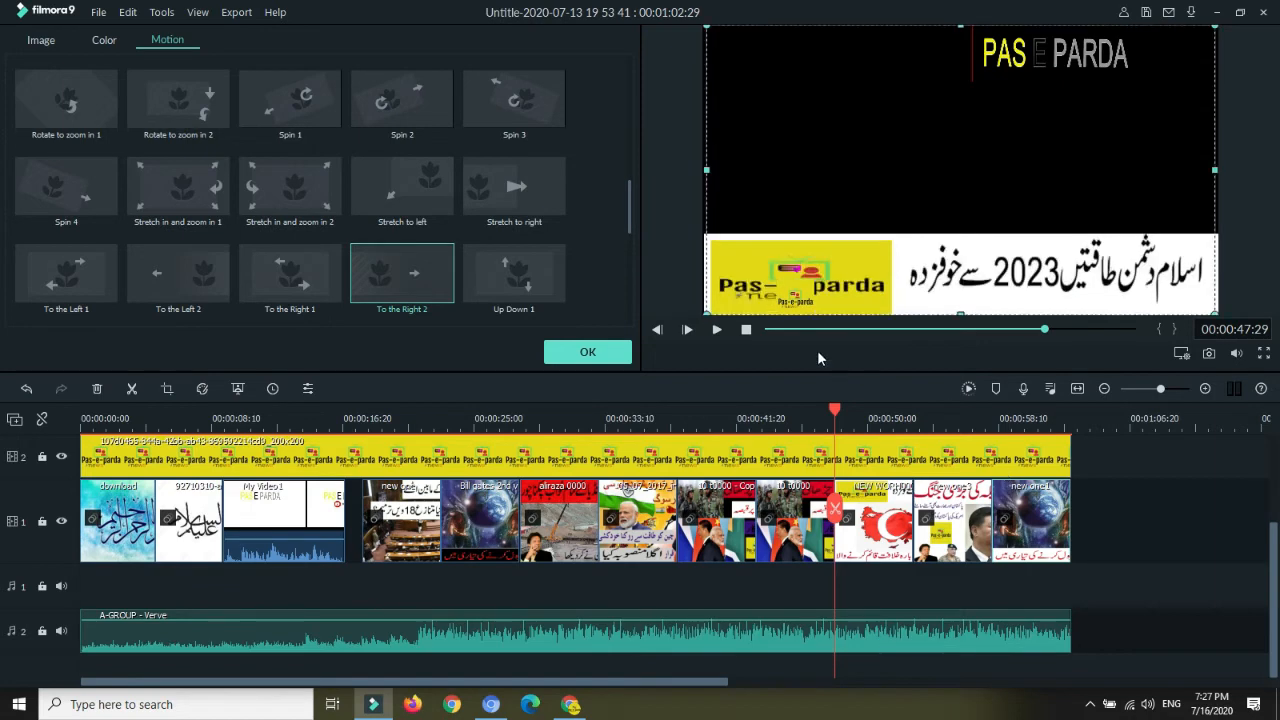
# Play the whole video from the start to check the image motions and close the motion settings
pyautogui.click(766, 329)
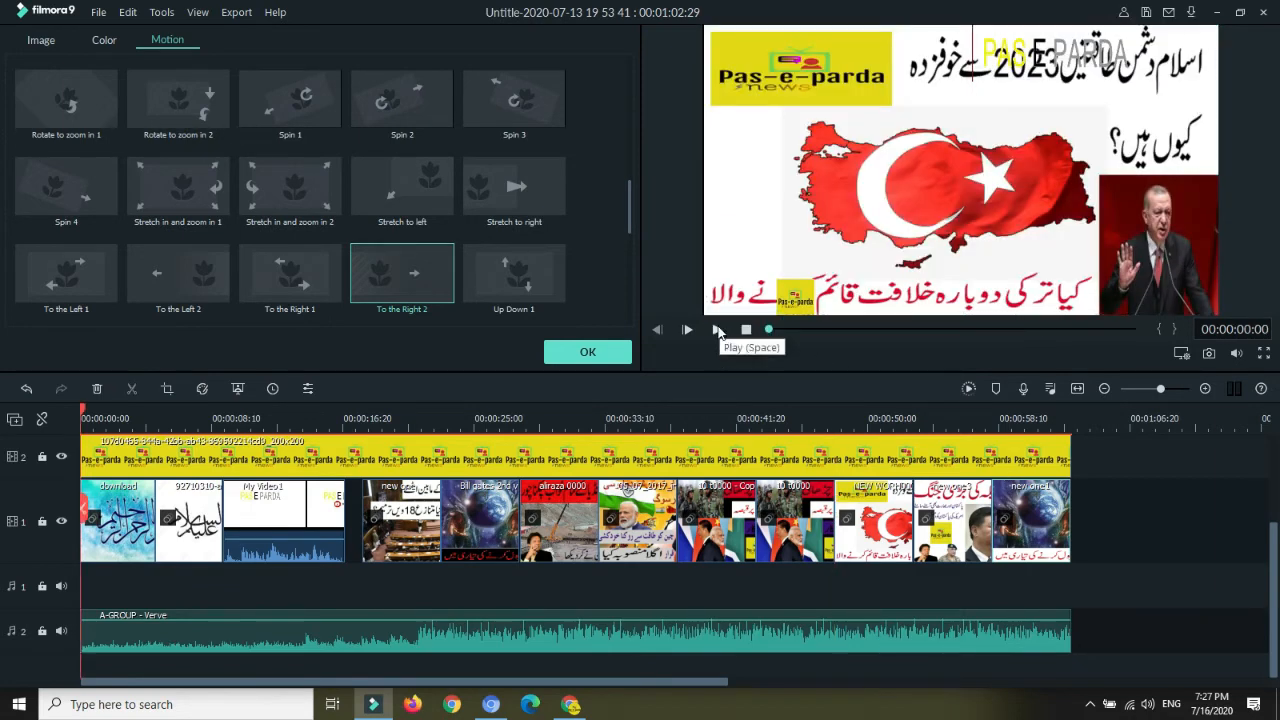
pyautogui.click(718, 331)
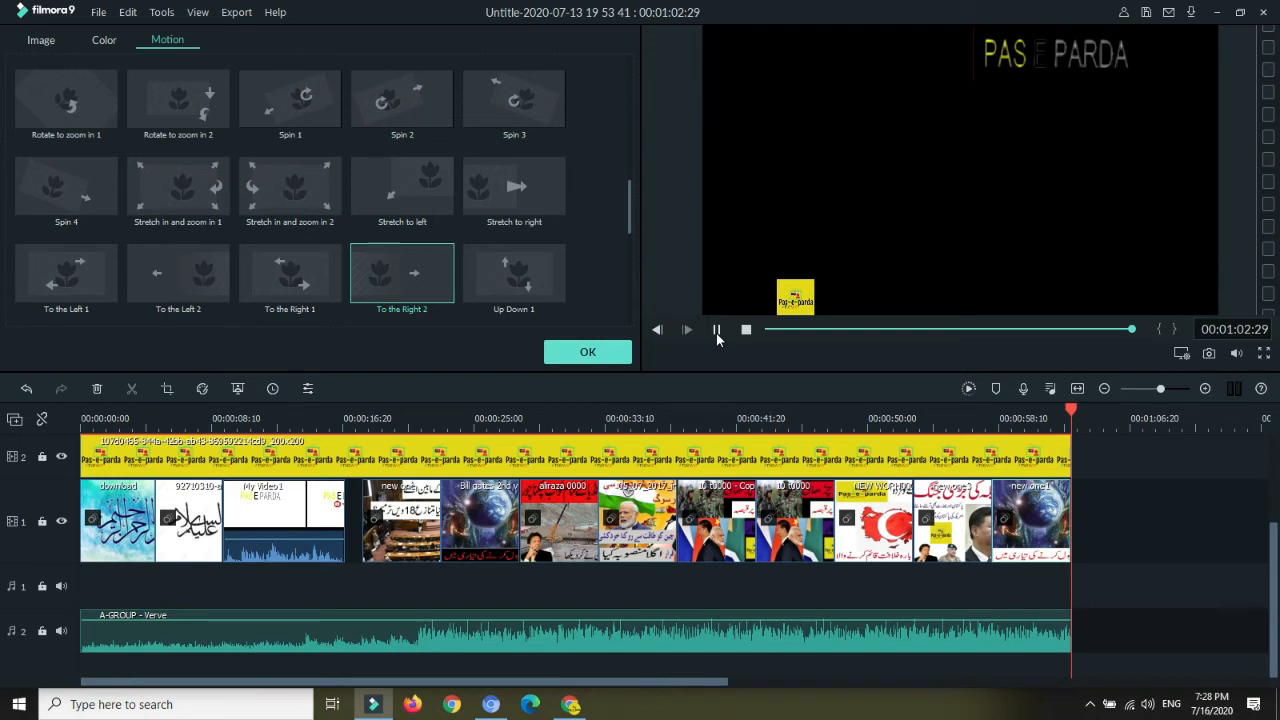
pyautogui.click(716, 330)
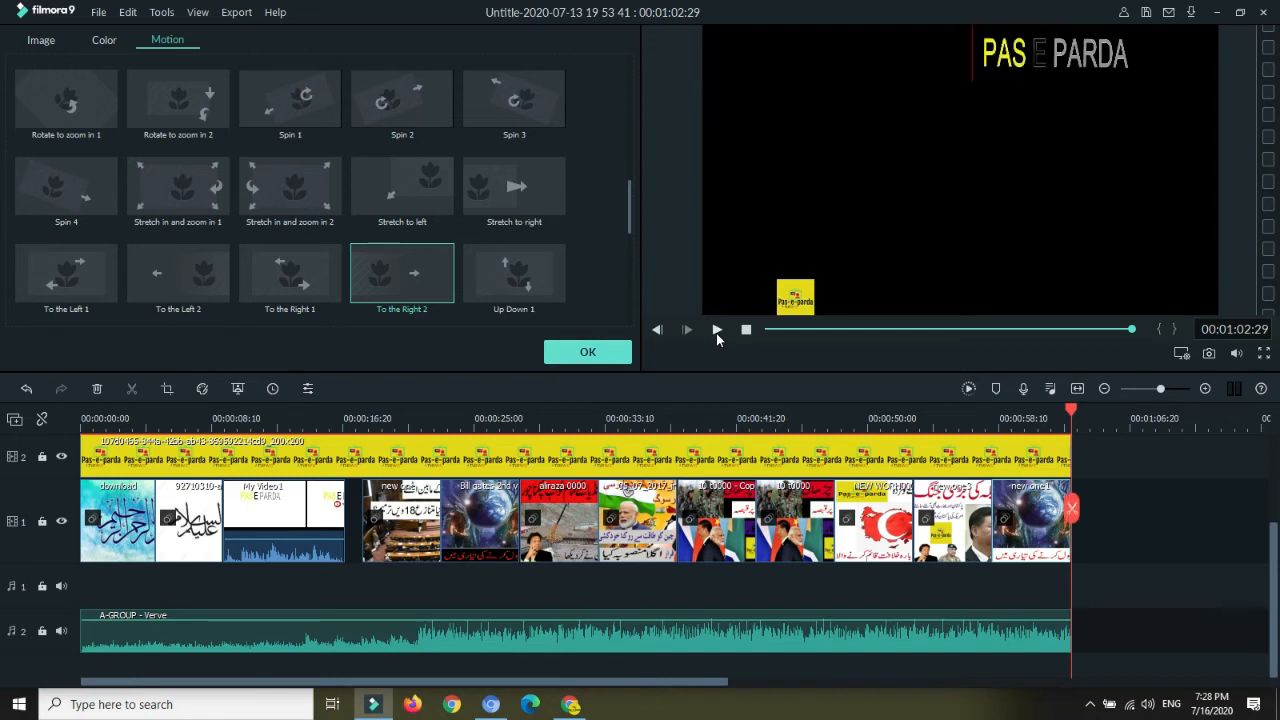
pyautogui.click(618, 354)
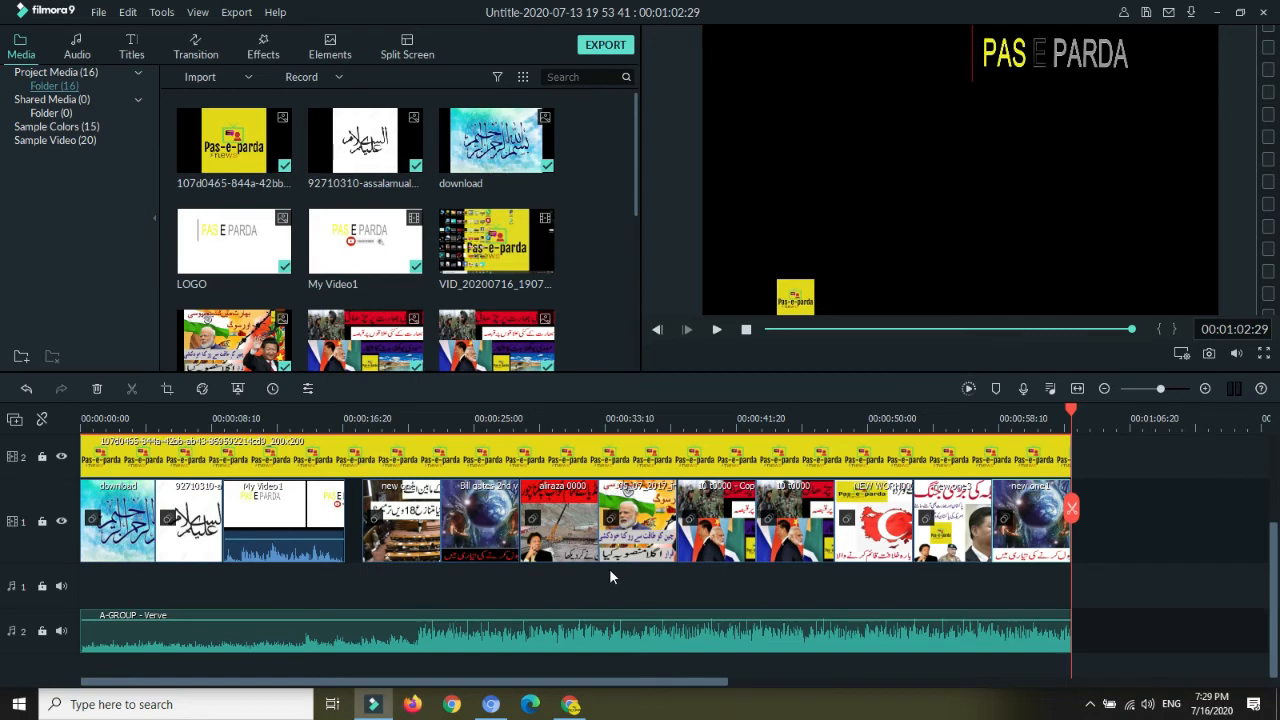
# Add two empty video tracks, 4 and 5, above the LOGO track
pyautogui.click(17, 421)
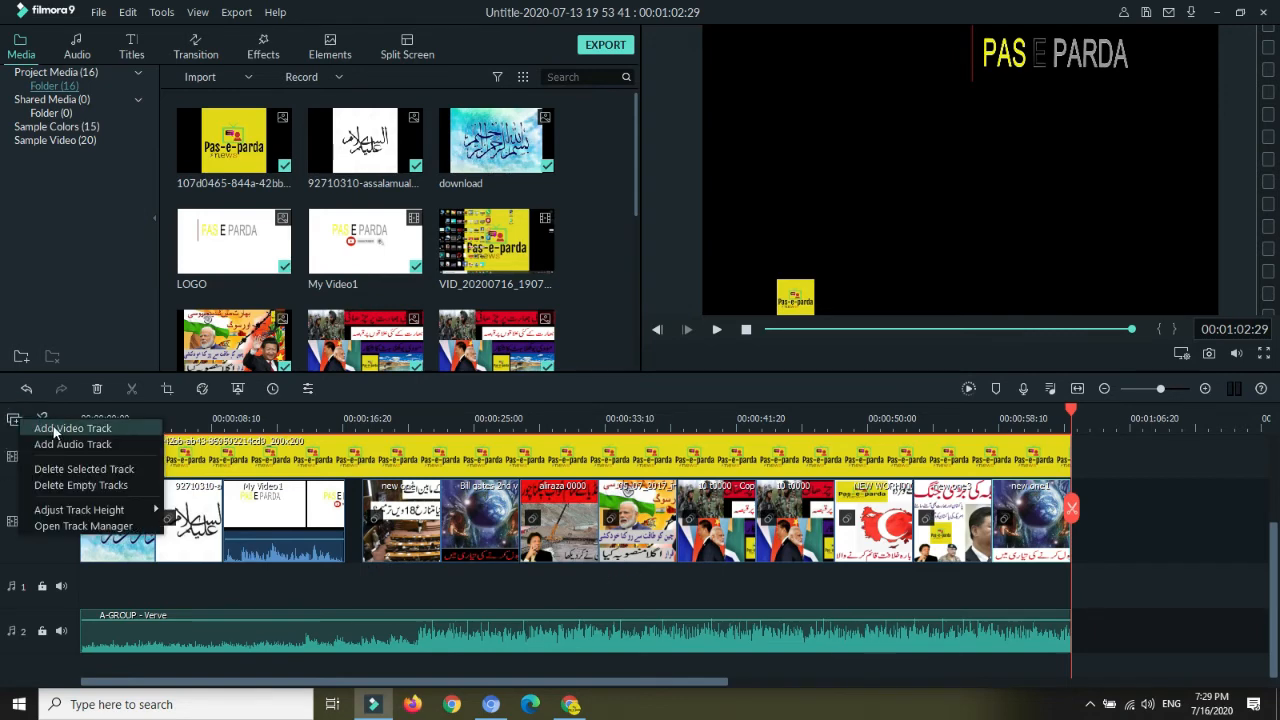
pyautogui.click(60, 428)
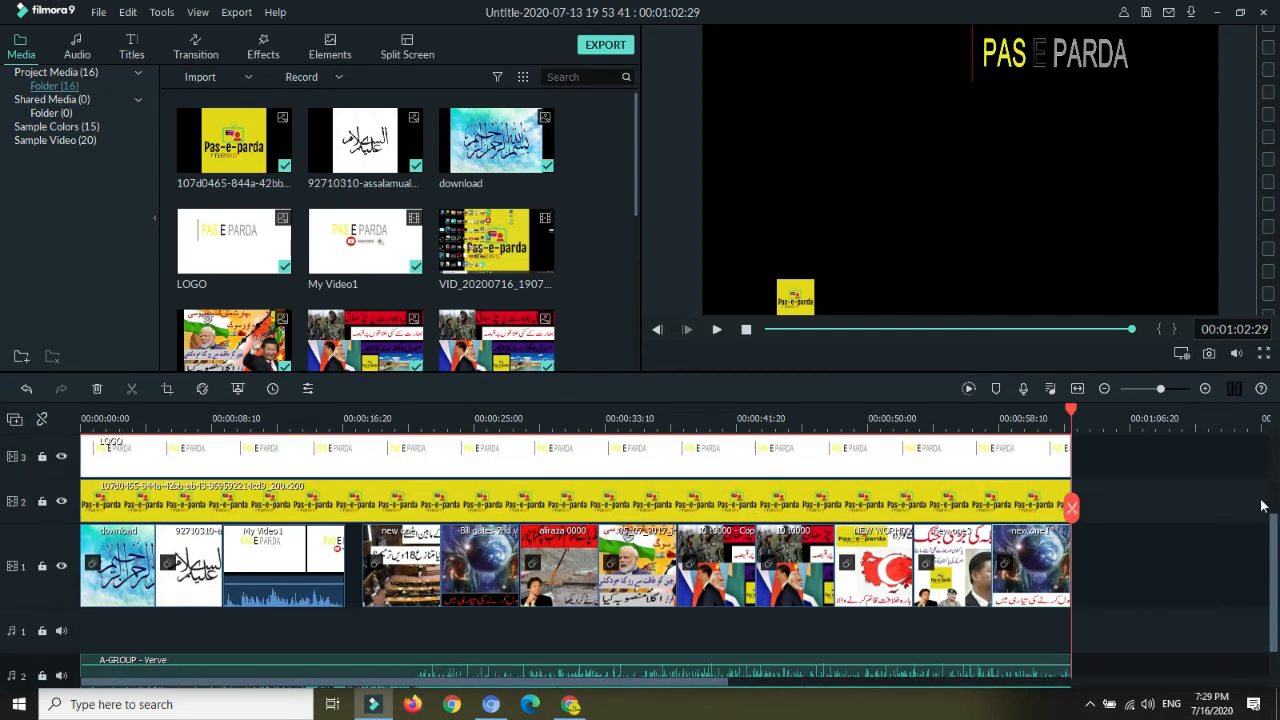
pyautogui.scroll(3, 1276, 505)
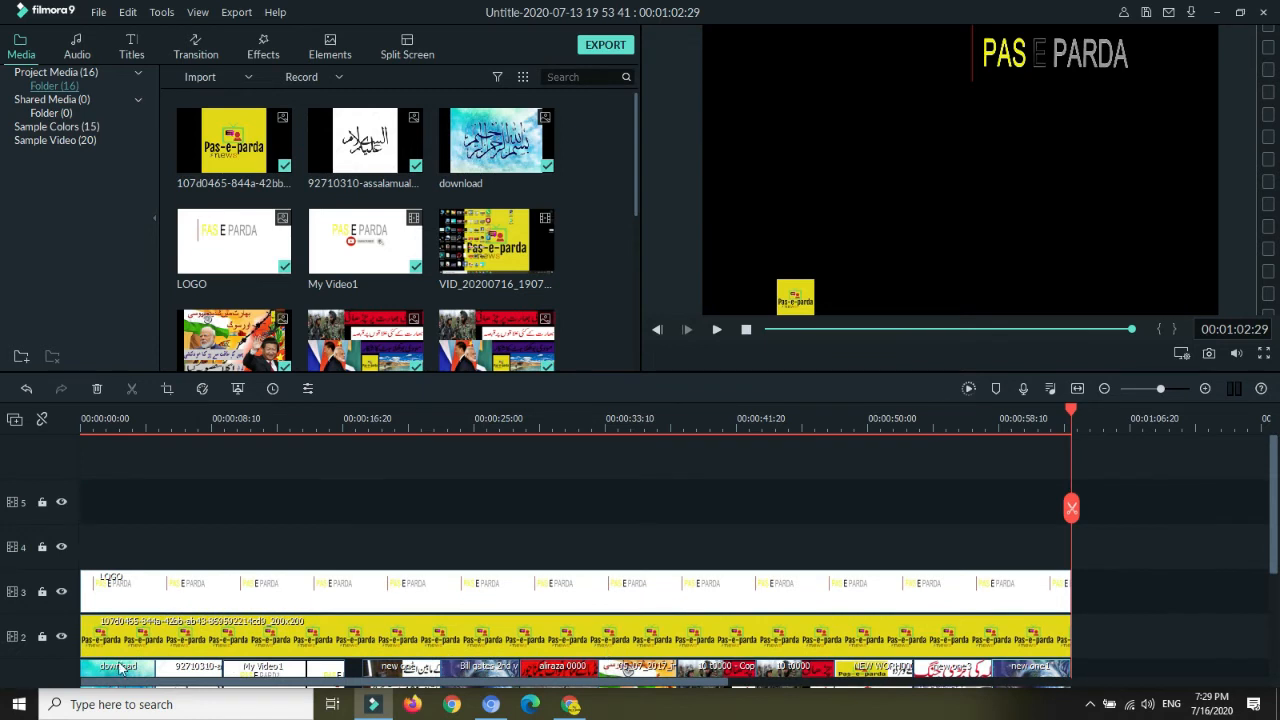
pyautogui.rightClick(16, 559)
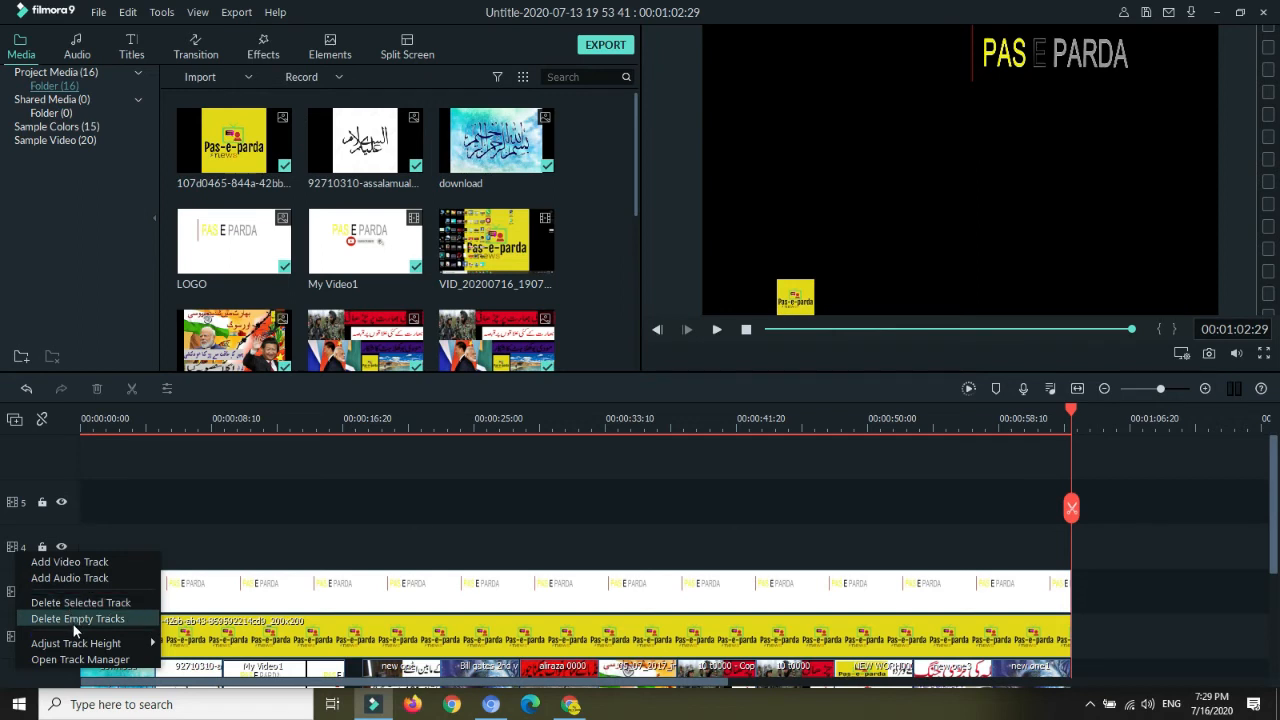
pyautogui.moveTo(76, 643)
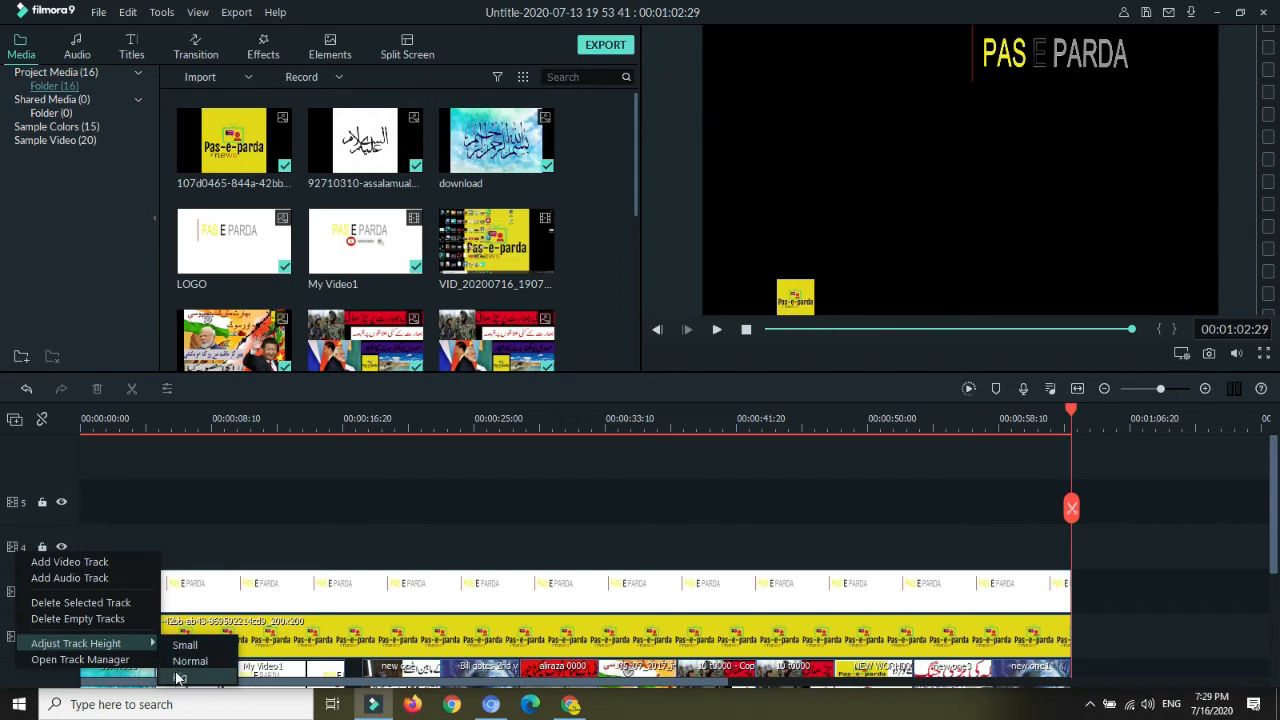
pyautogui.click(220, 509)
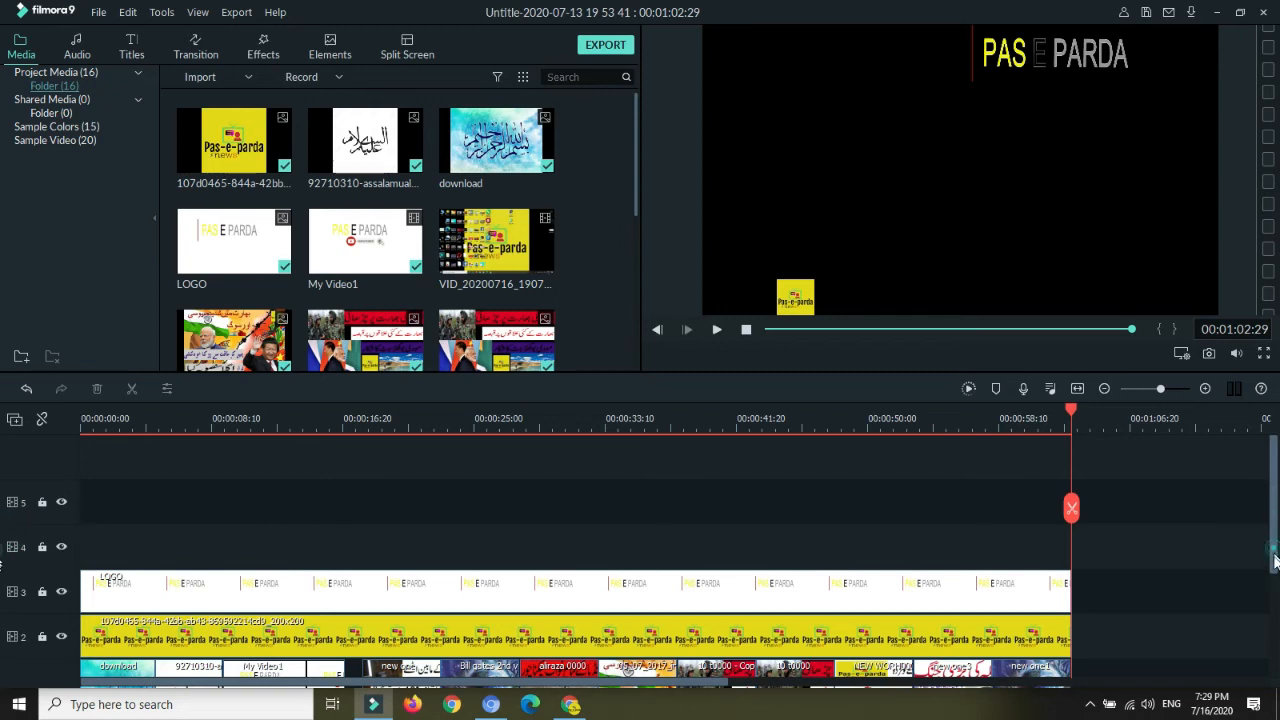
# Select all clips on video tracks 1 to 3 and move them up two tracks, leaving tracks 1 and 2 empty
pyautogui.scroll(-3, 1224, 542)
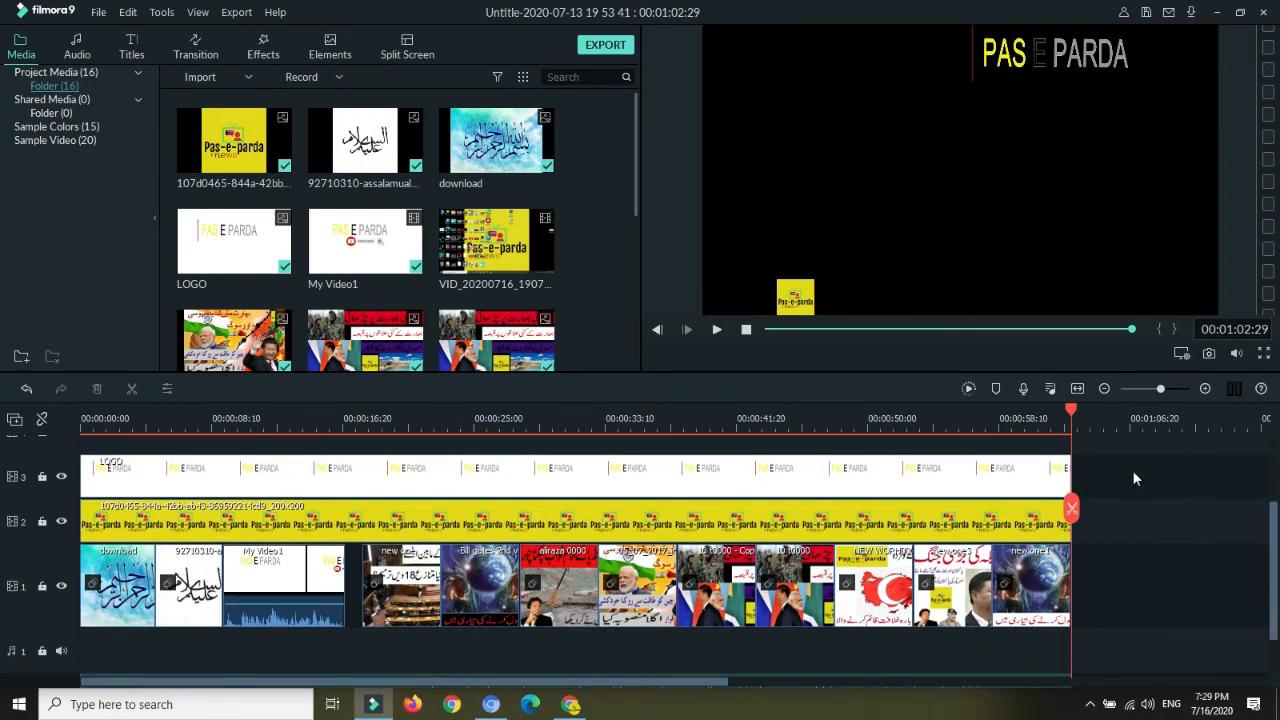
pyautogui.moveTo(1133, 473); pyautogui.dragTo(98, 618)
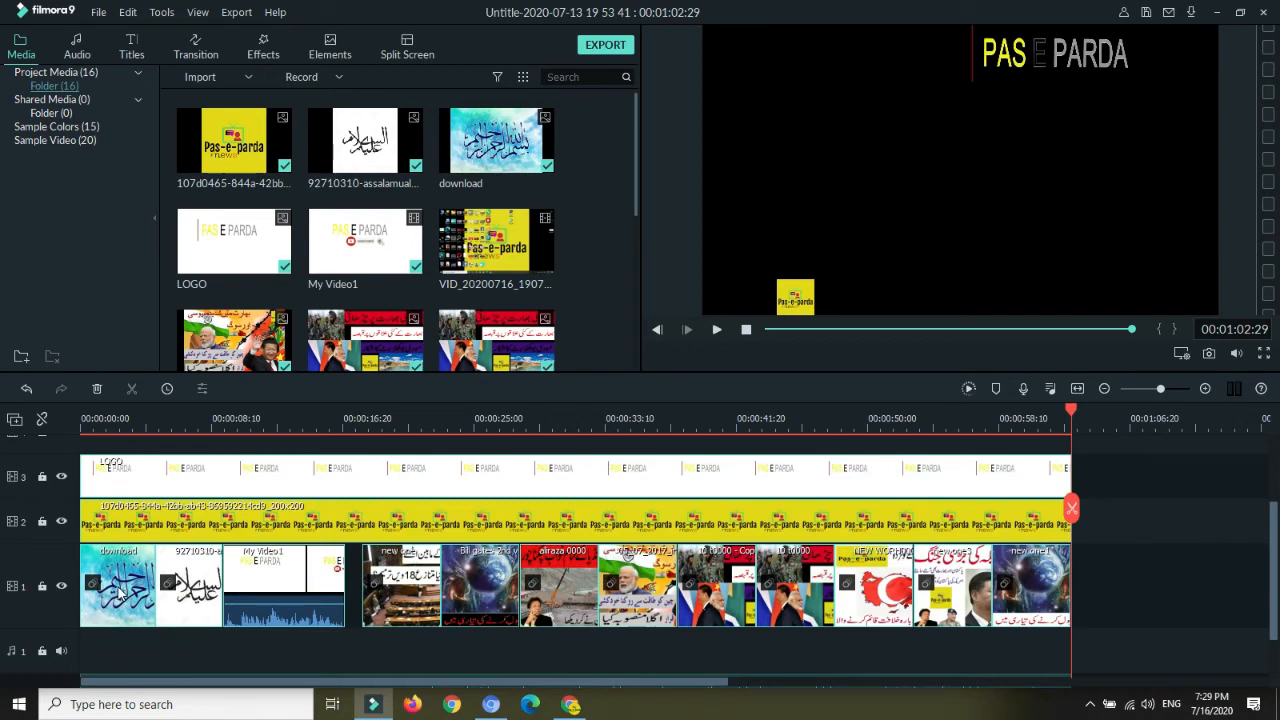
pyautogui.moveTo(120, 592); pyautogui.dragTo(111, 493)
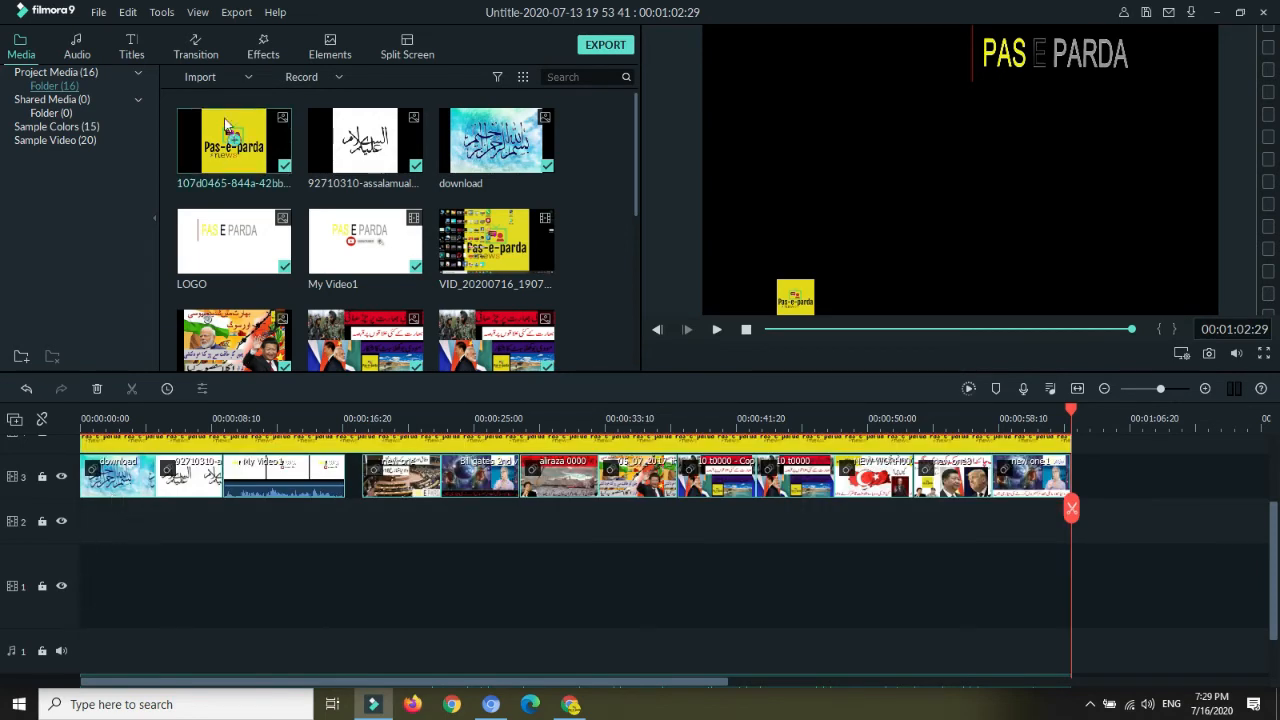
# Start importing media files and browse on drive G: to 10 second video clip > video 10 second > beak grond
pyautogui.click(243, 79)
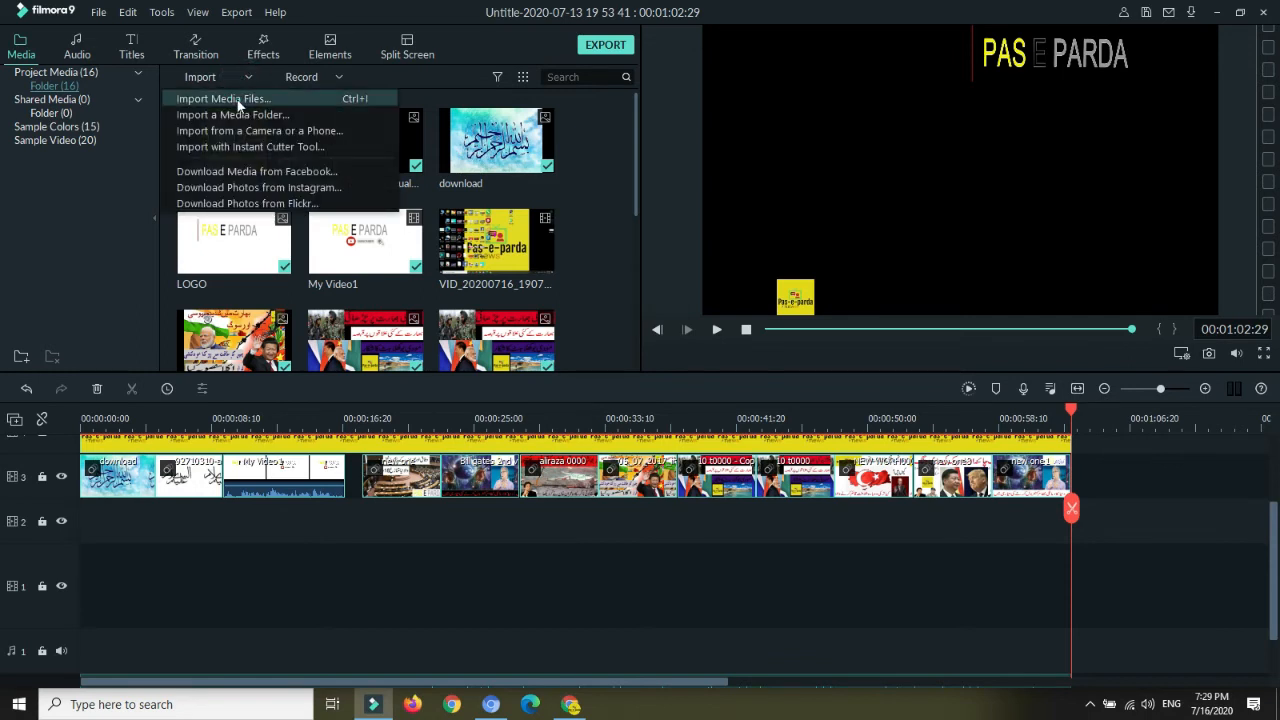
pyautogui.click(238, 102)
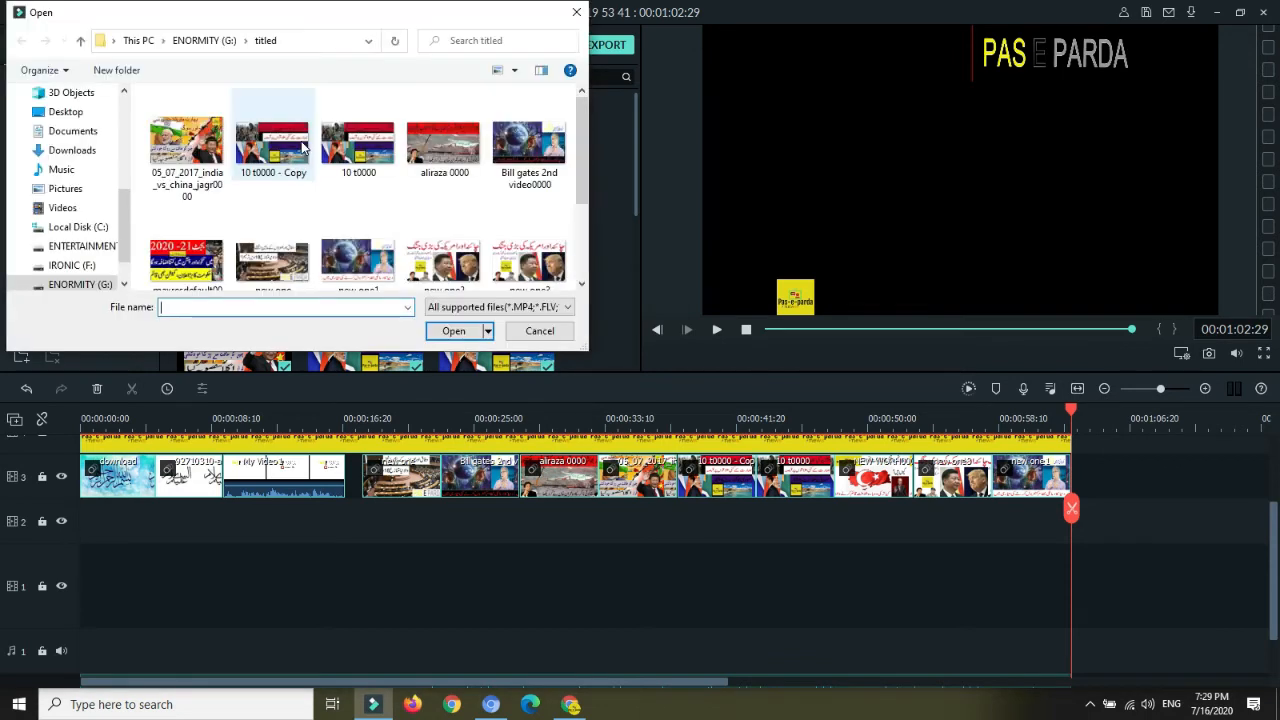
pyautogui.click(87, 287)
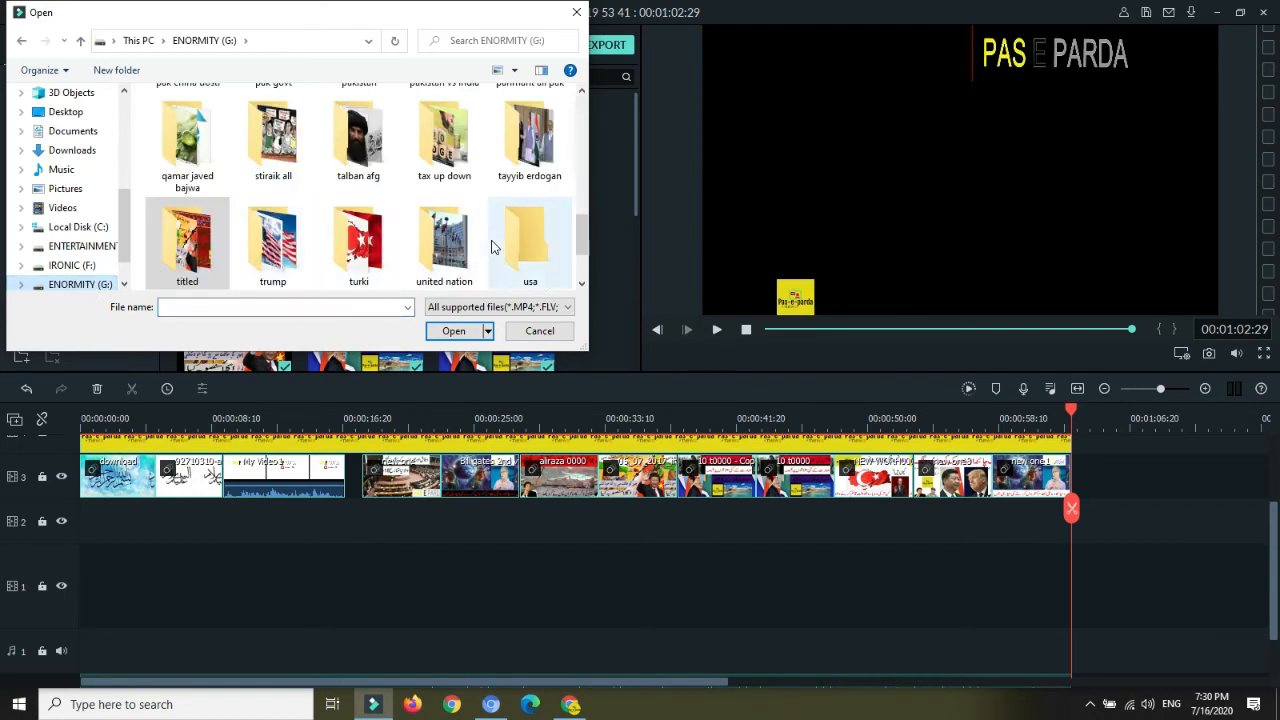
pyautogui.moveTo(581, 234); pyautogui.dragTo(580, 117)
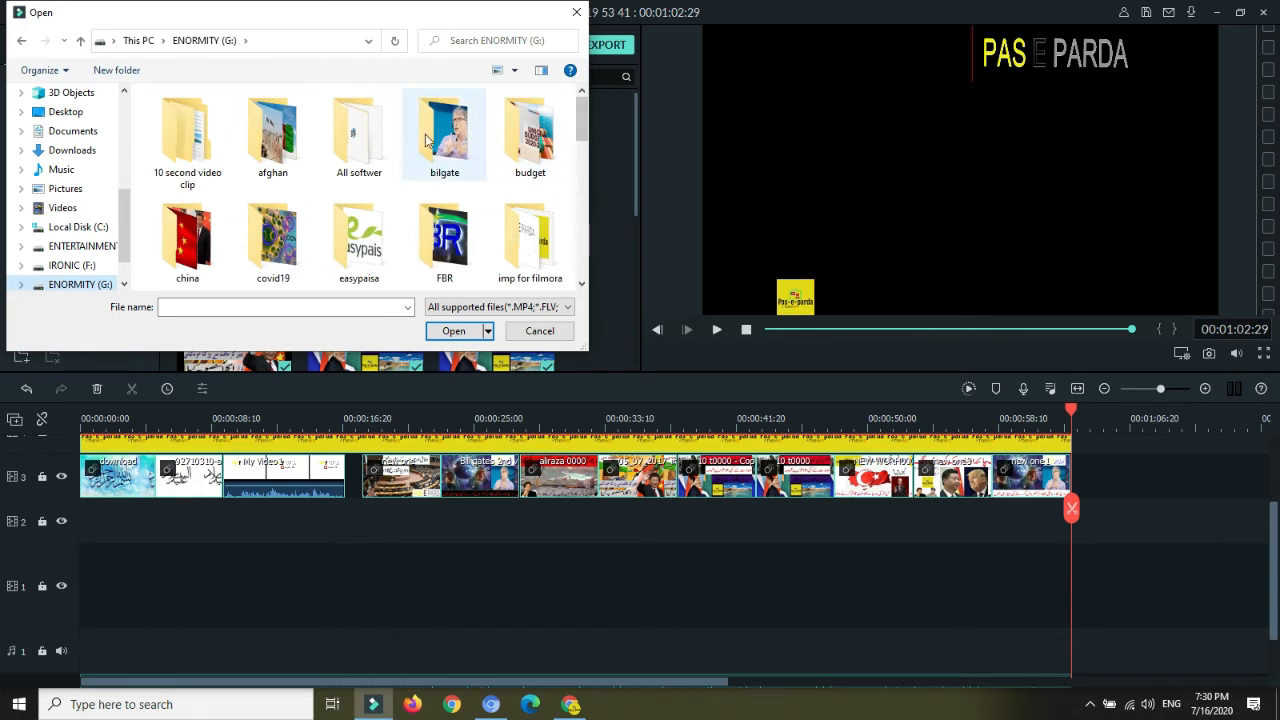
pyautogui.doubleClick(172, 157)
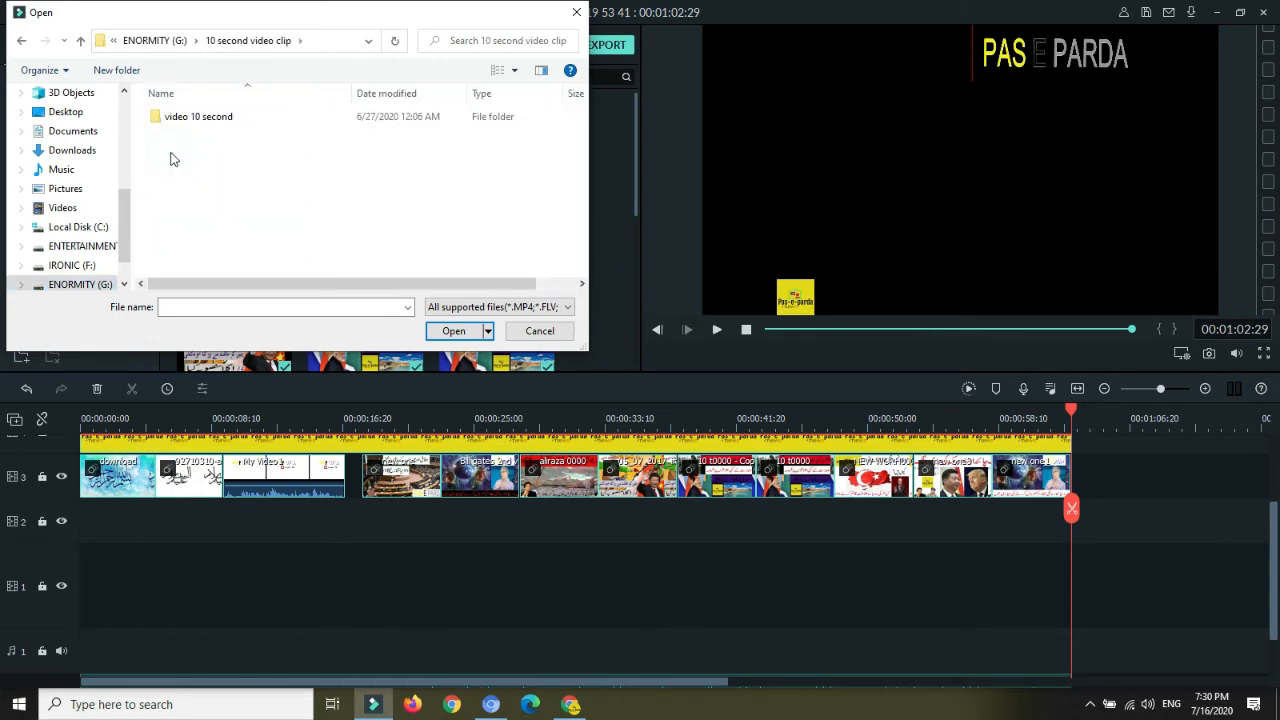
pyautogui.doubleClick(200, 119)
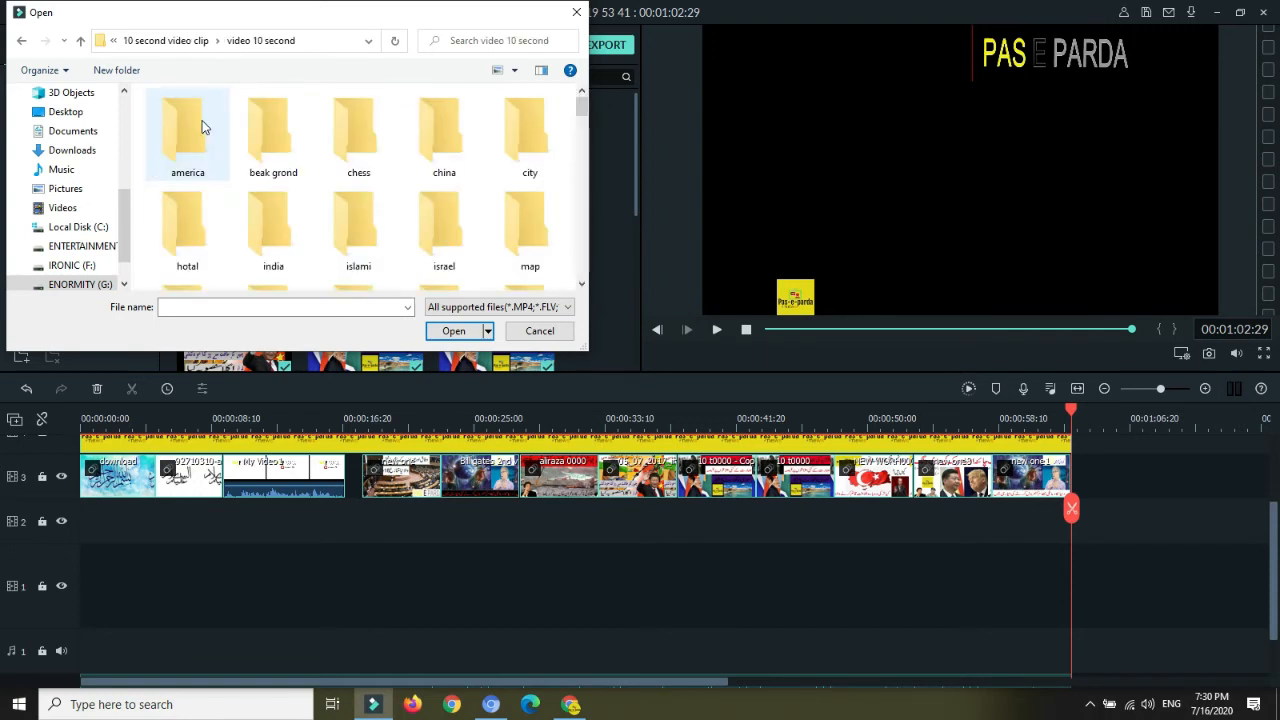
pyautogui.click(262, 149)
pyautogui.doubleClick(262, 149)
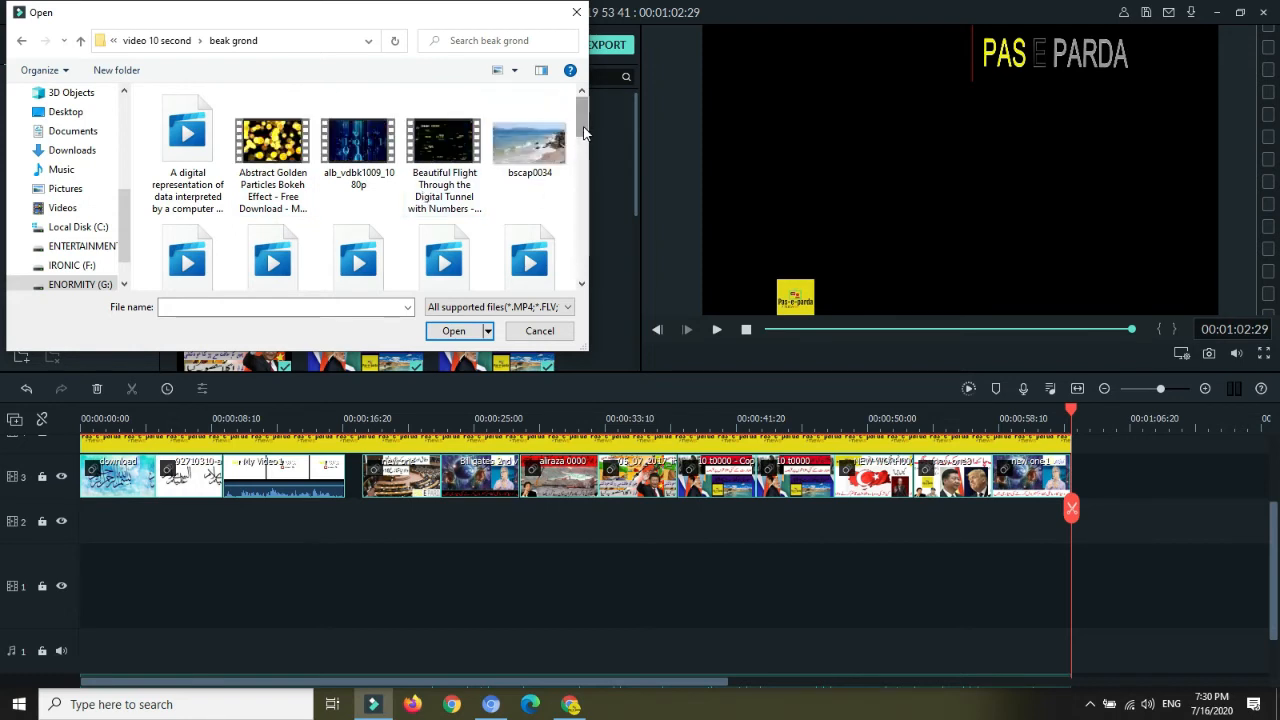
# Import the Green Particles, Light, No Copyright video and locate it in the project media
pyautogui.moveTo(584, 133); pyautogui.dragTo(584, 176)
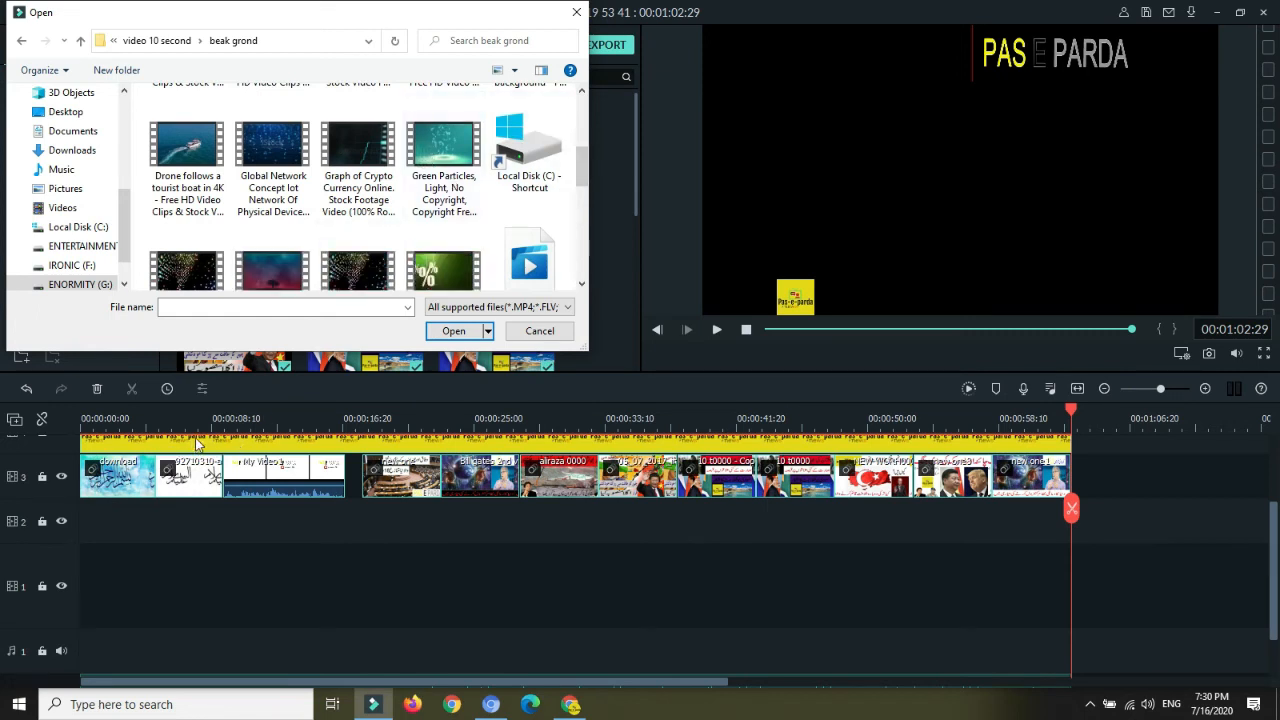
pyautogui.click(447, 148)
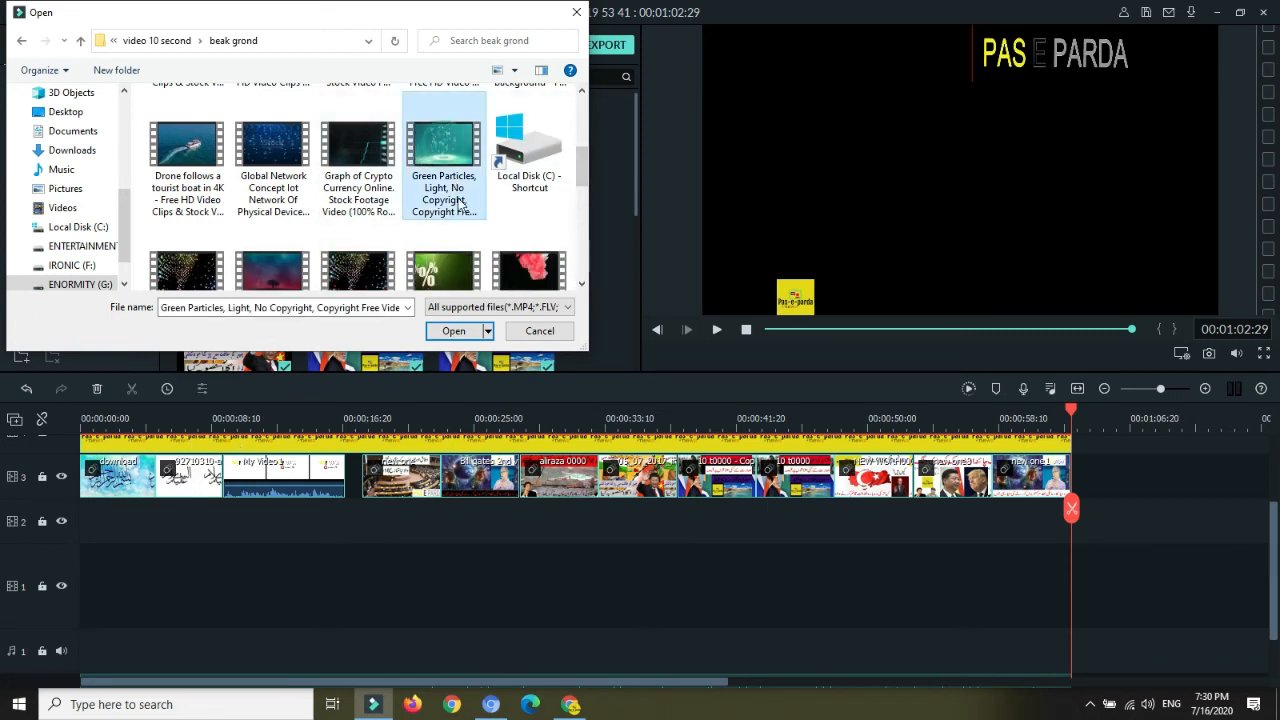
pyautogui.click(456, 333)
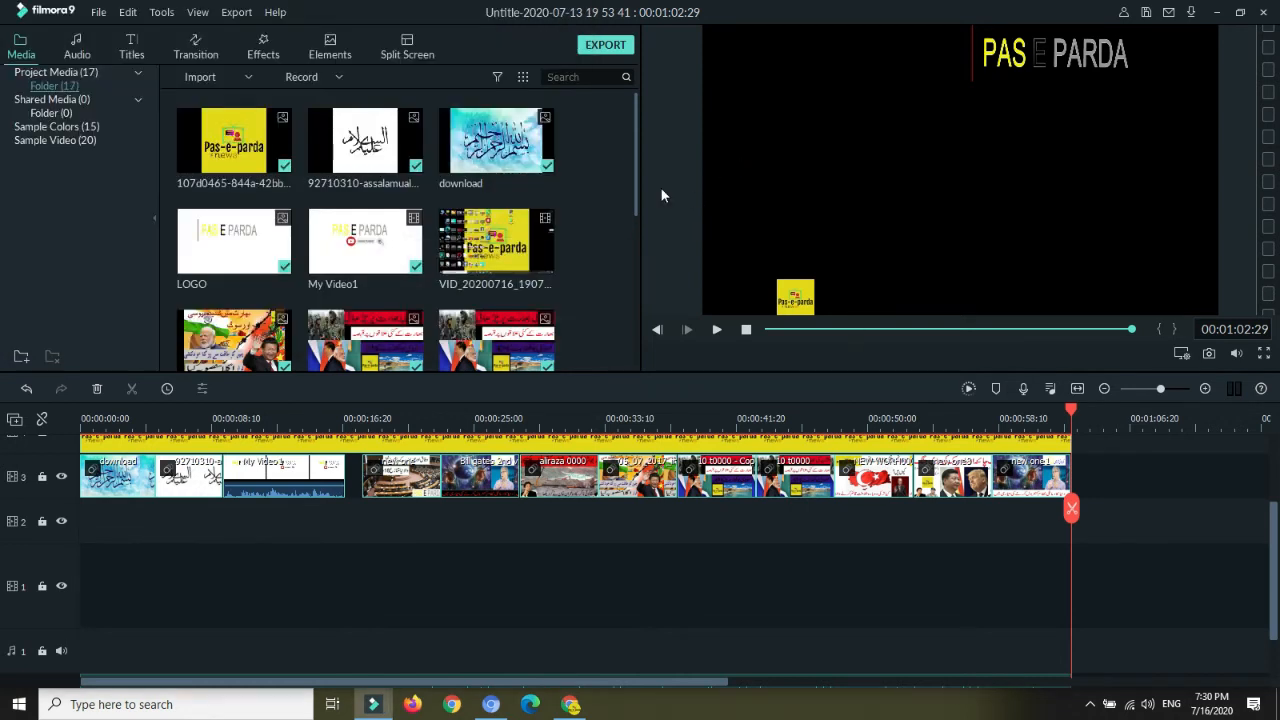
pyautogui.rightClick(637, 216)
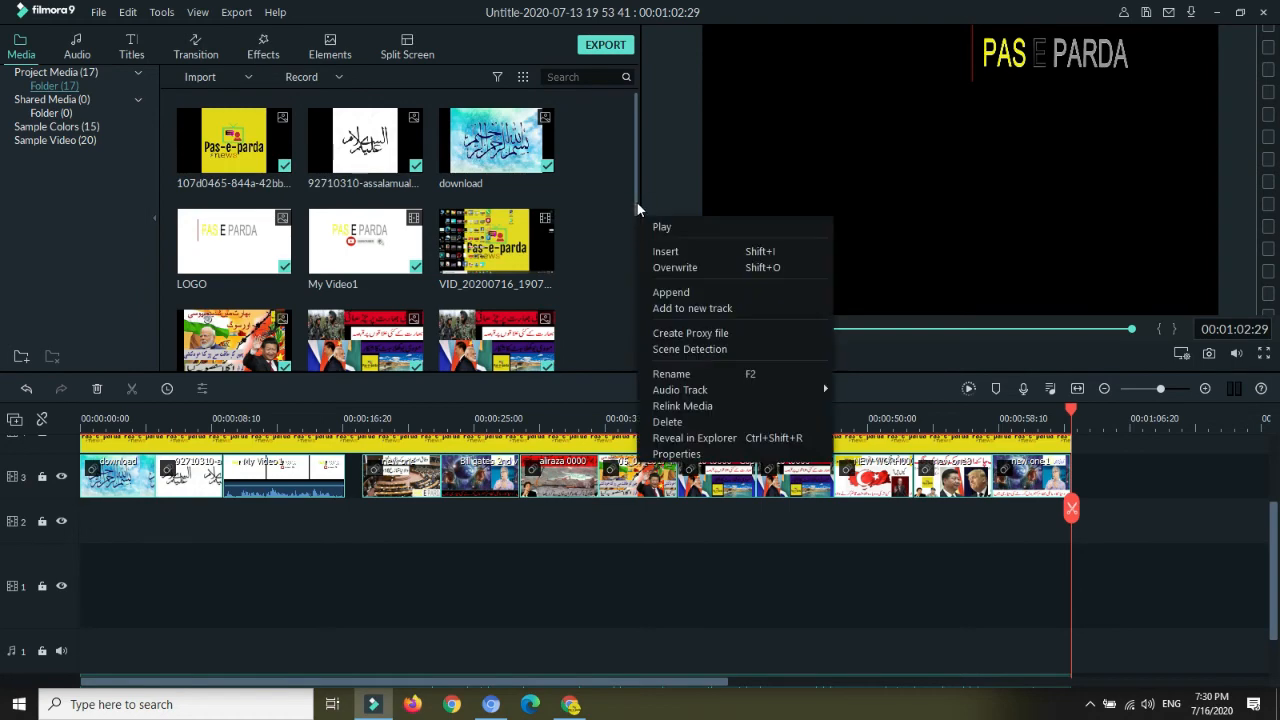
pyautogui.click(634, 204)
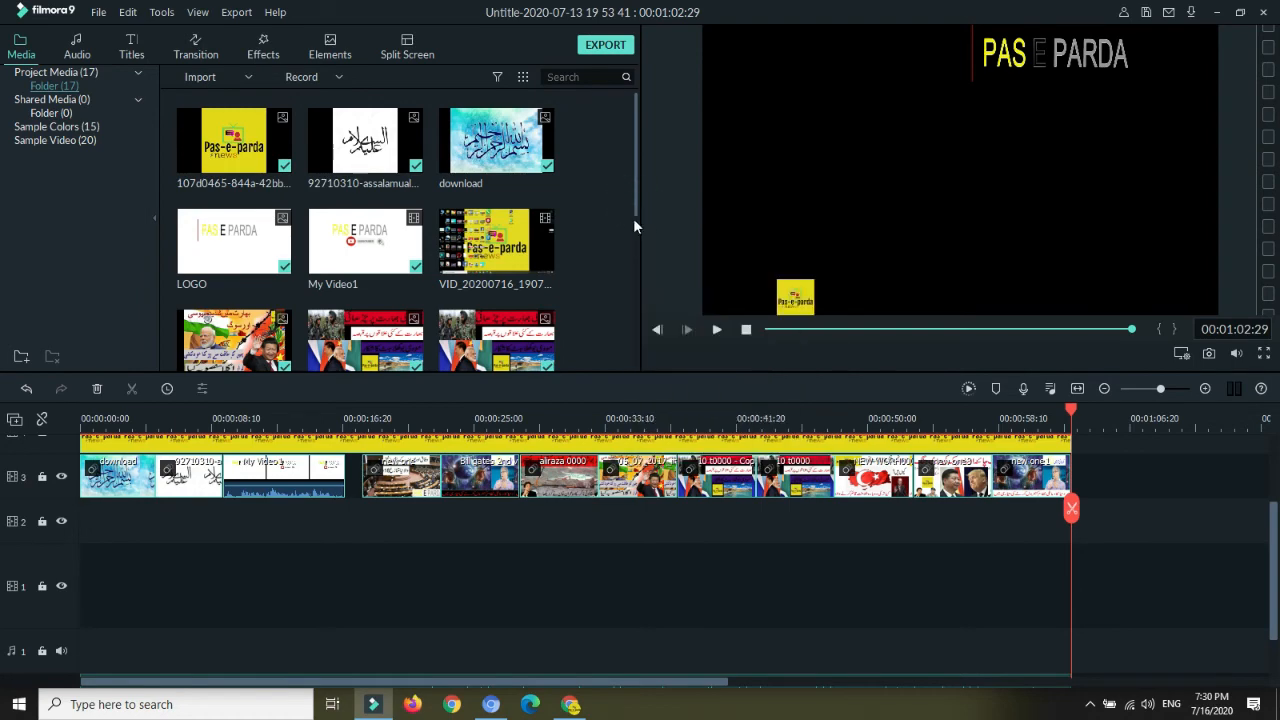
pyautogui.moveTo(636, 212); pyautogui.dragTo(651, 368)
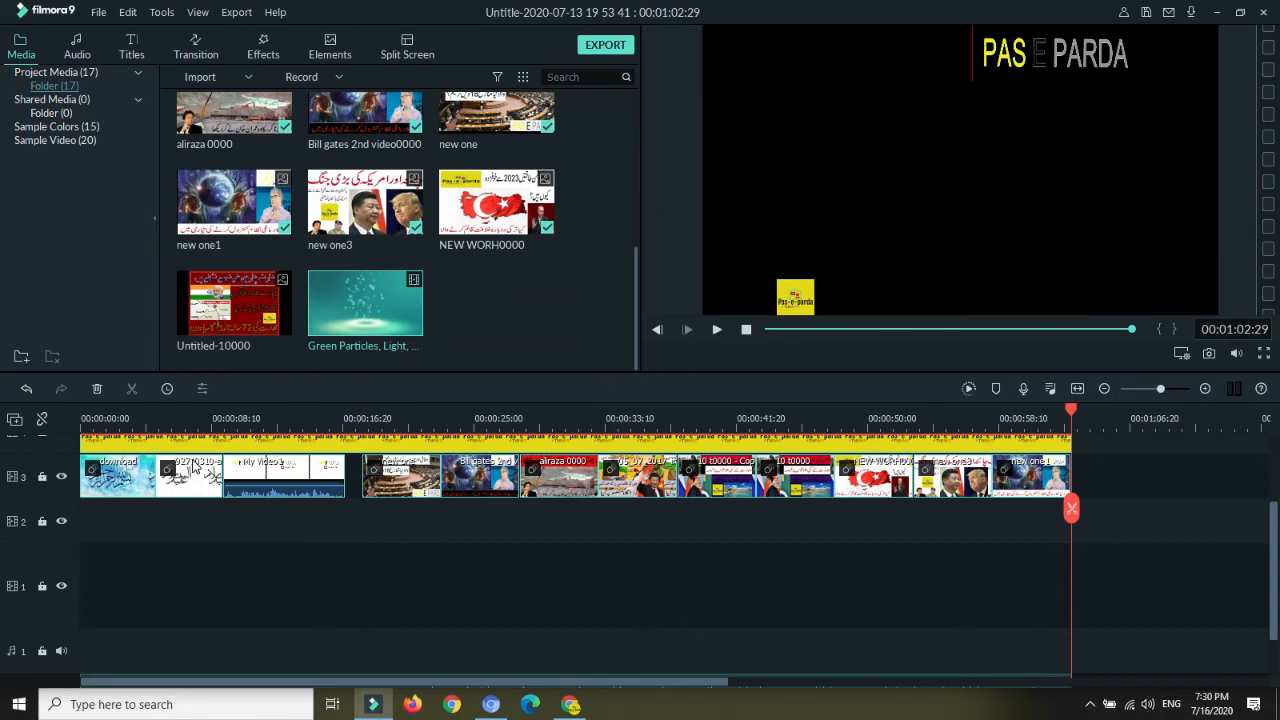
# Lock video tracks 3, 4 and 5 and audio track 1
pyautogui.click(42, 478)
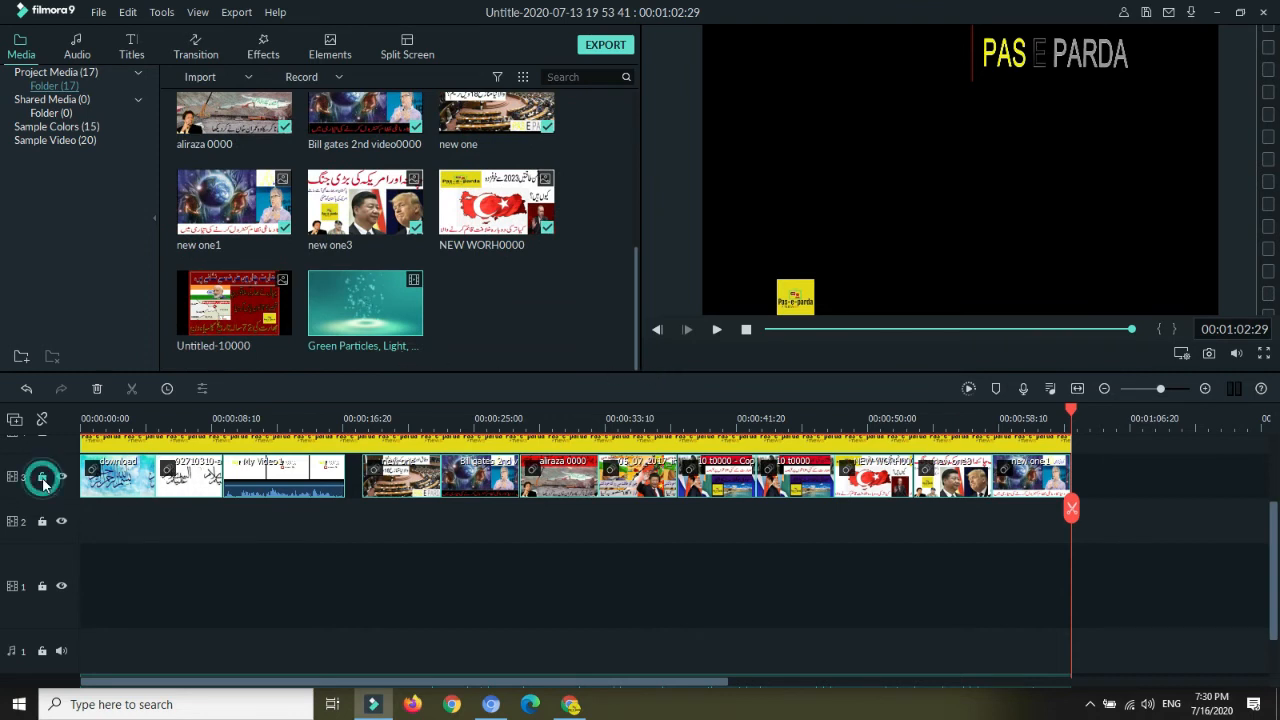
pyautogui.click(47, 648)
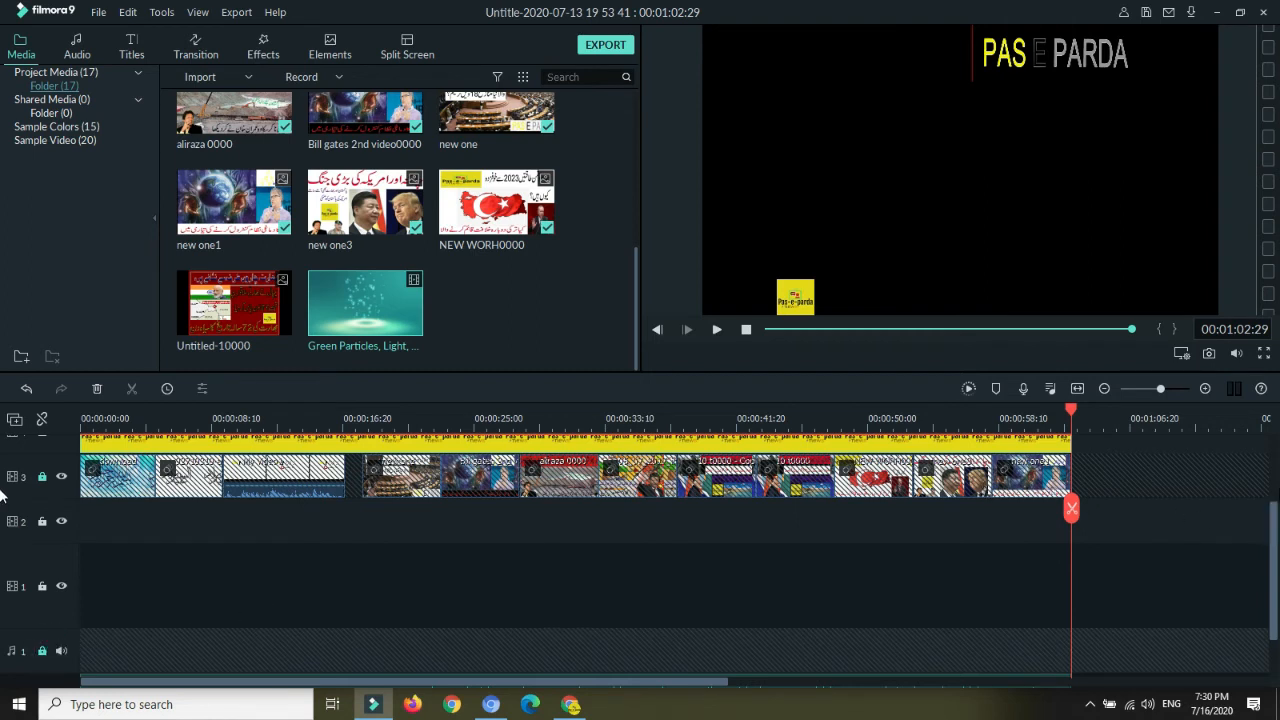
pyautogui.scroll(3, 1272, 512)
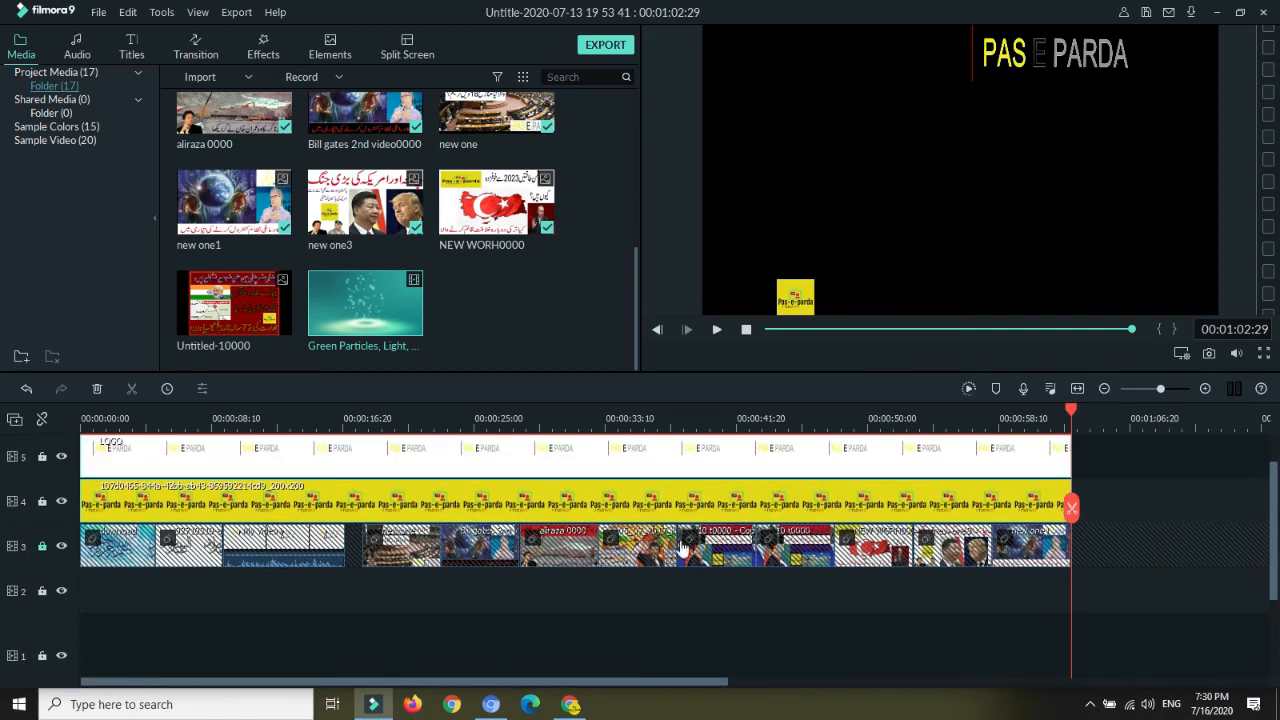
pyautogui.click(43, 503)
pyautogui.click(42, 457)
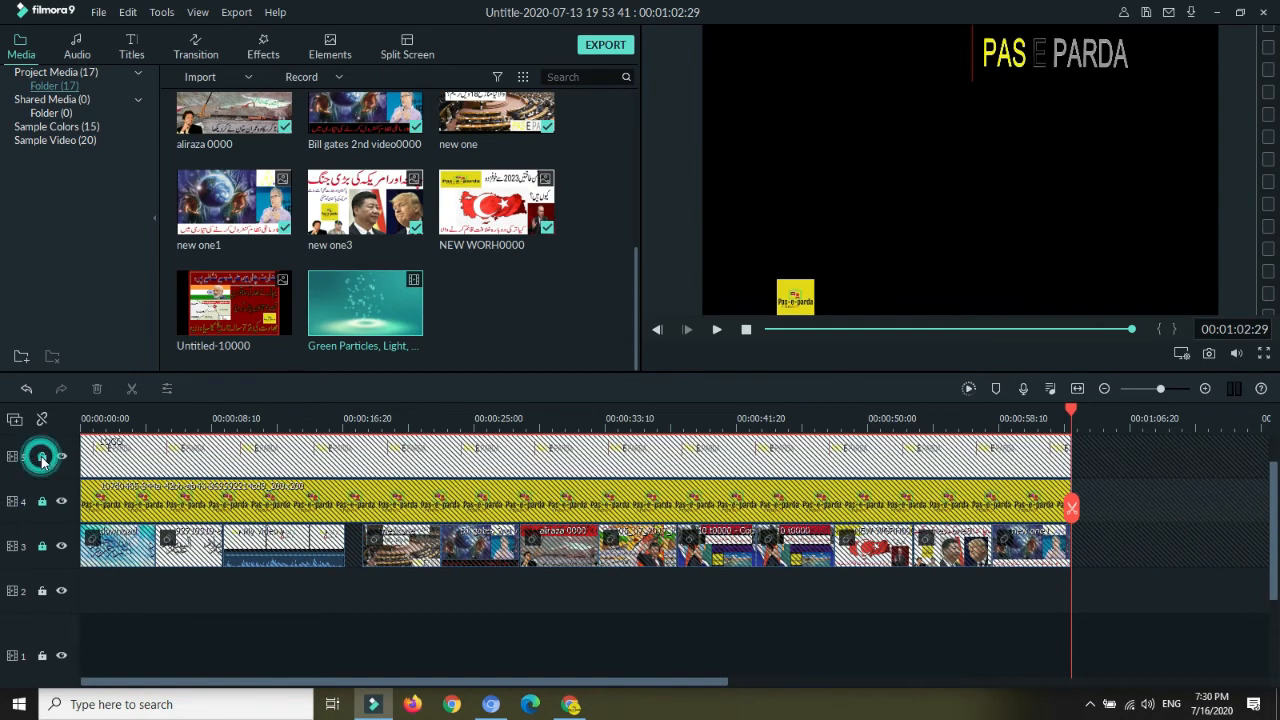
# Add the Green Particles video four times in a row on track 1, starting at the beginning of the timeline
pyautogui.click(764, 329)
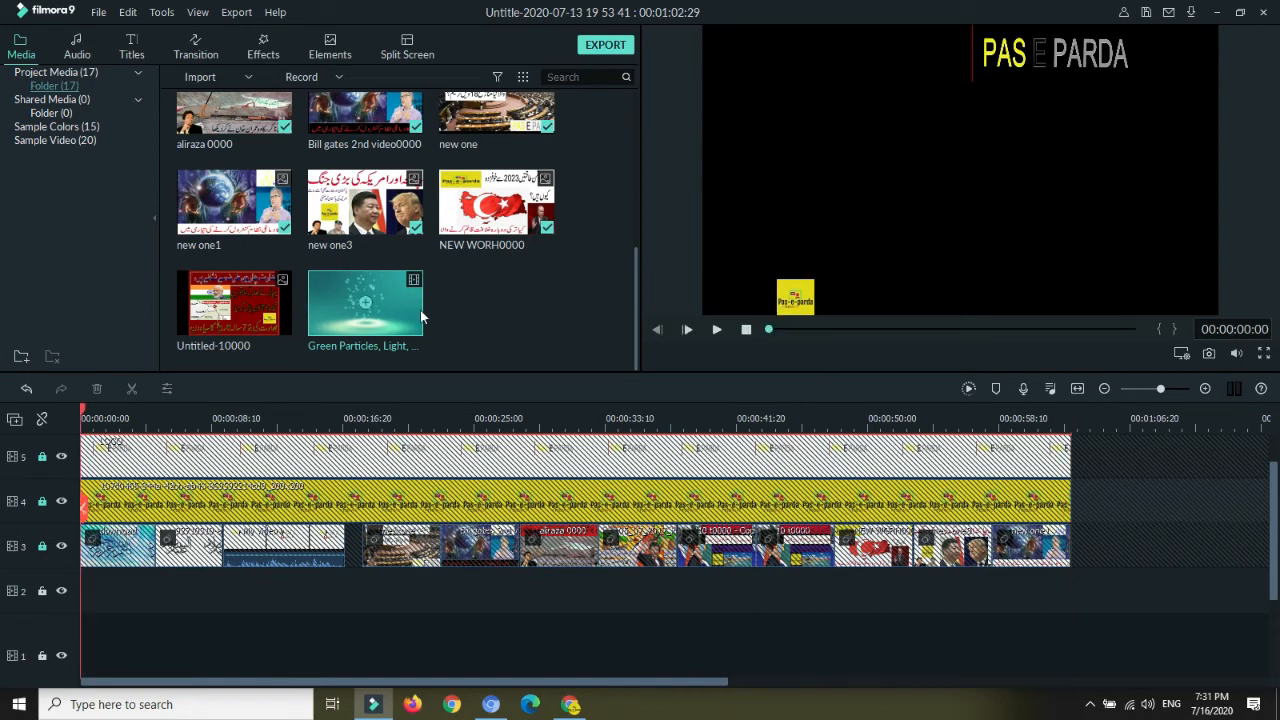
pyautogui.click(366, 309)
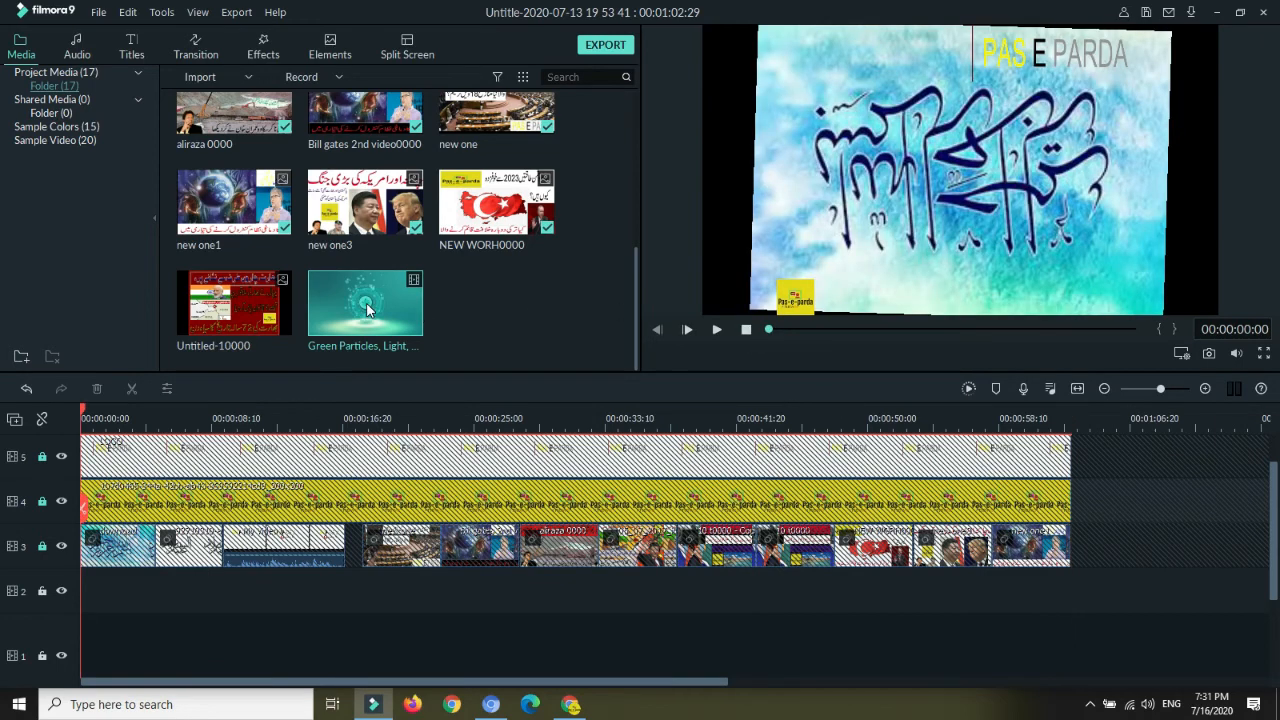
pyautogui.click(366, 309)
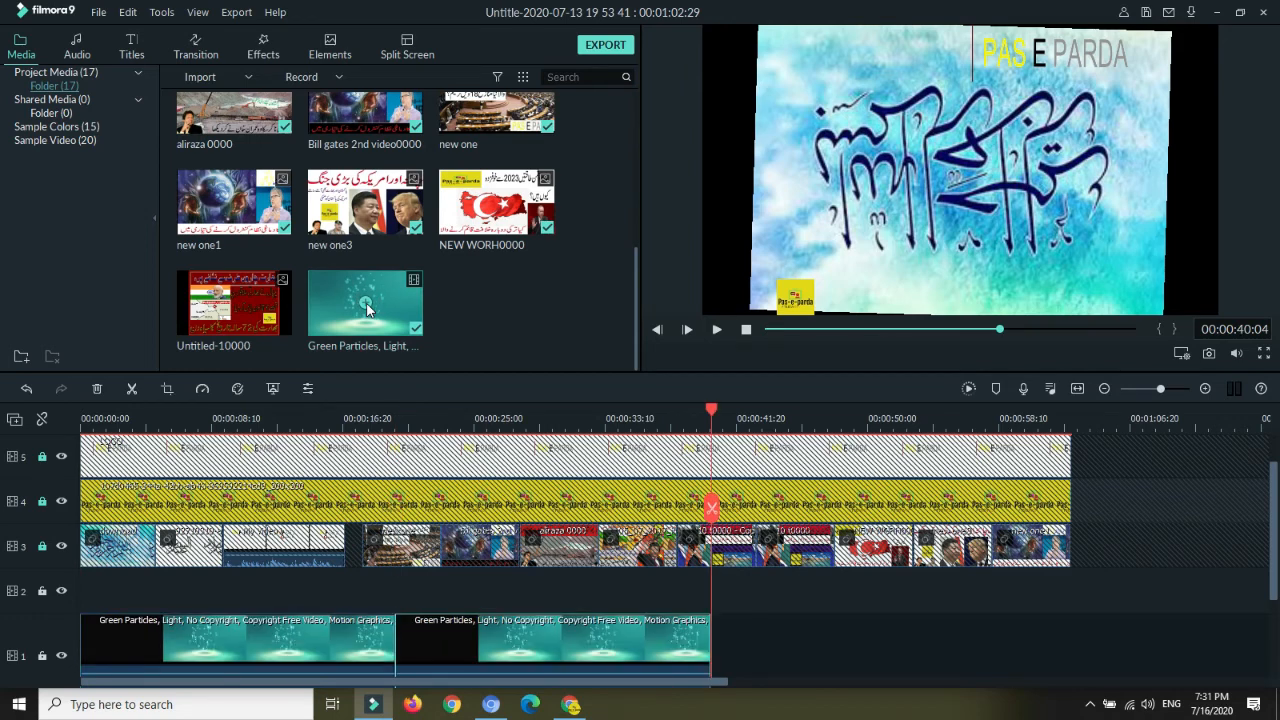
pyautogui.click(366, 309)
pyautogui.click(366, 309)
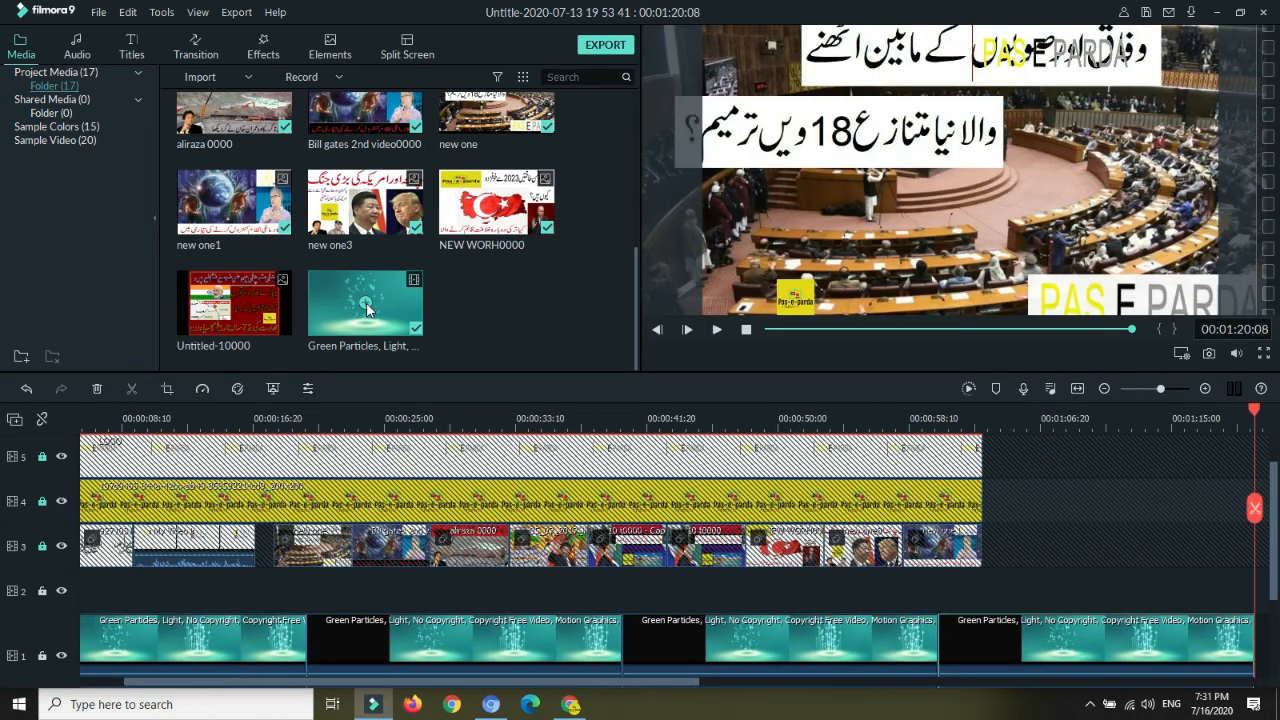
# Split the last Green Particles clip at 00:01:03:01, where the other tracks end, and delete the surplus part
pyautogui.click(1256, 414)
pyautogui.moveTo(1256, 414); pyautogui.dragTo(984, 451)
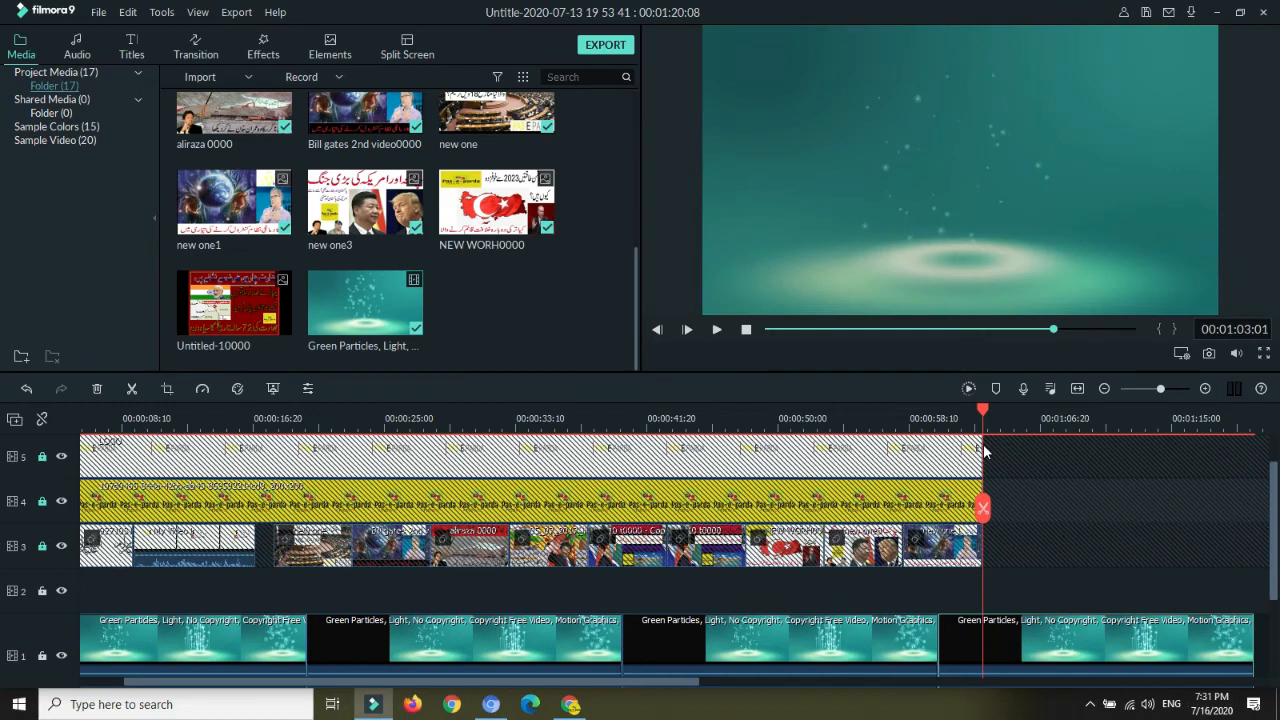
pyautogui.click(981, 510)
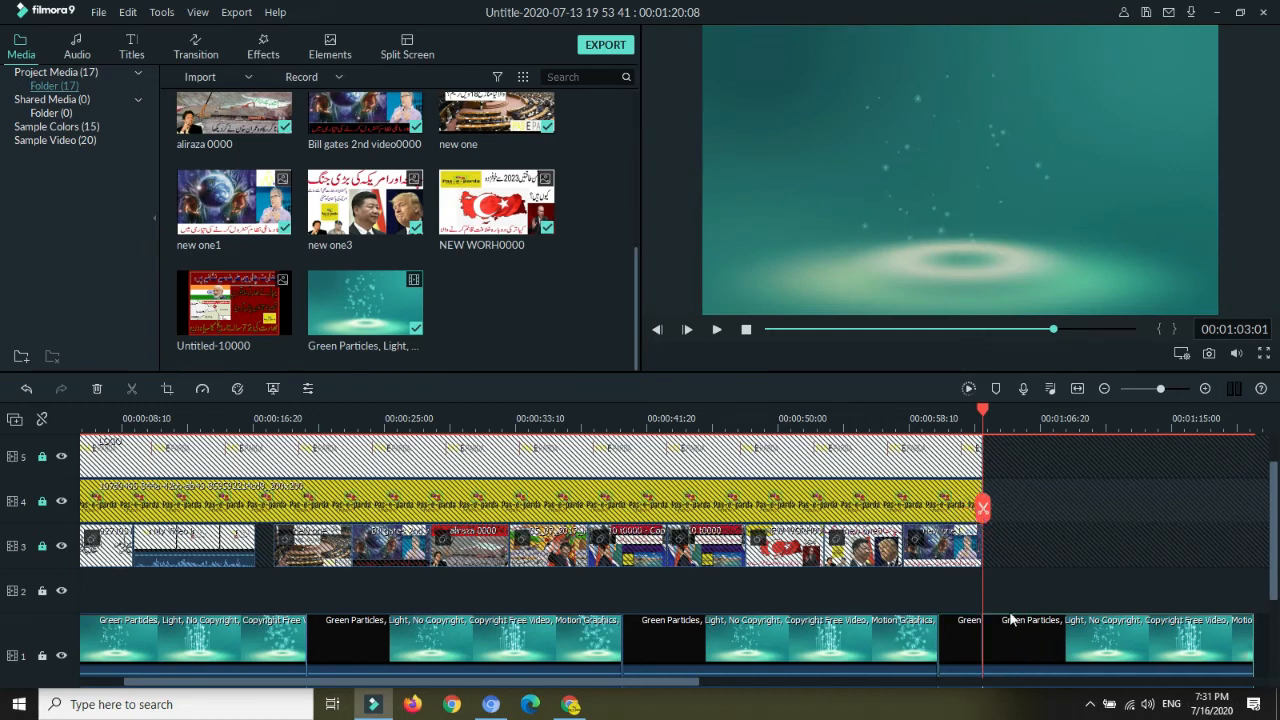
pyautogui.click(98, 390)
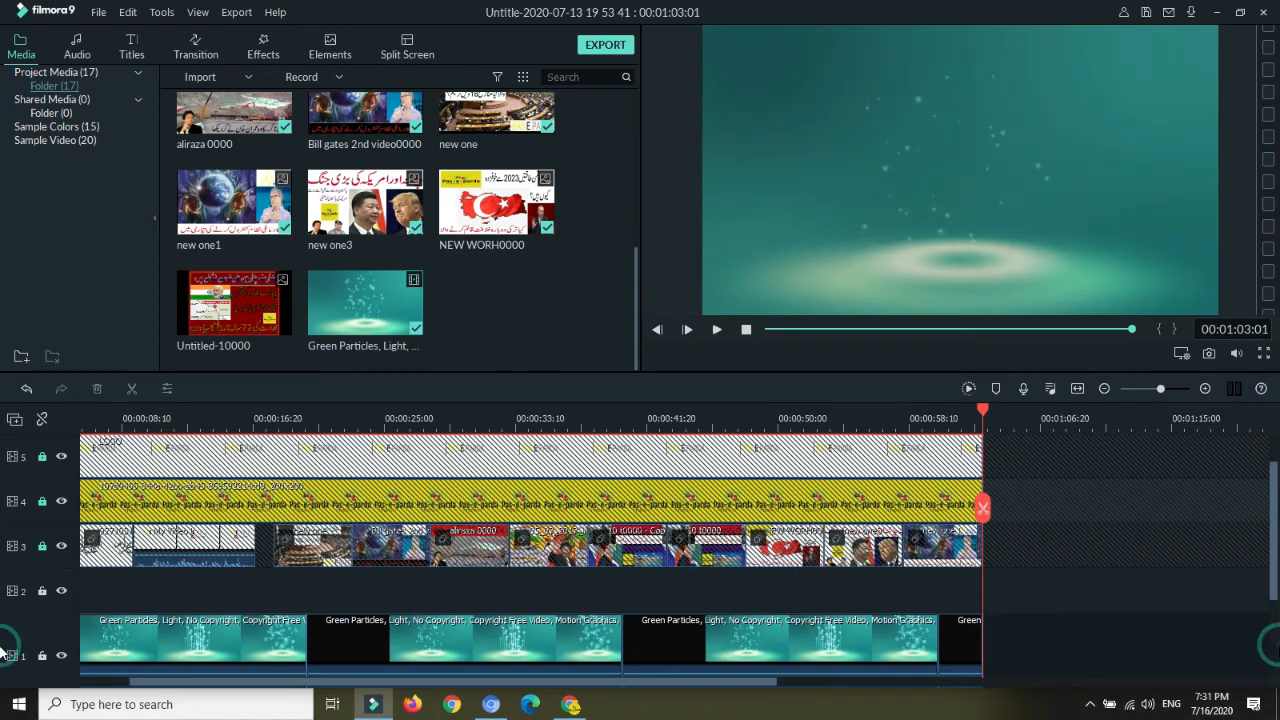
# Play the project from the start to about 16 seconds to check the background beneath the clips
pyautogui.click(716, 331)
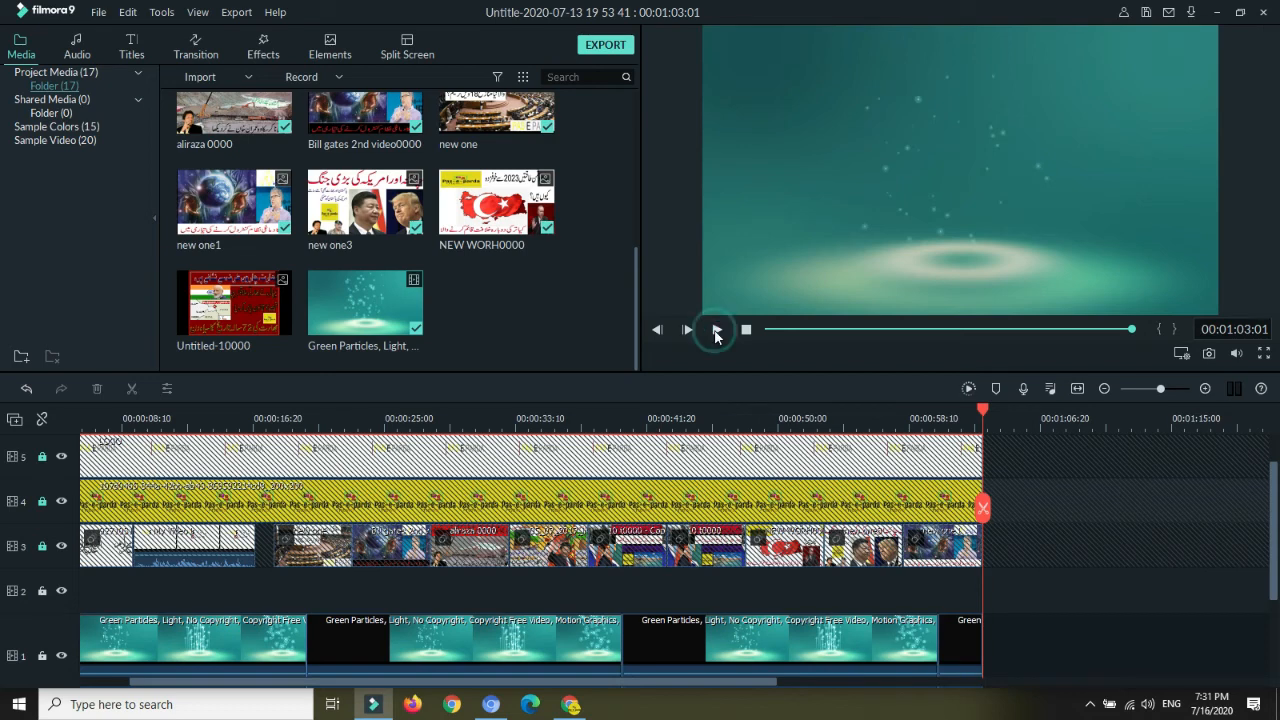
pyautogui.click(766, 330)
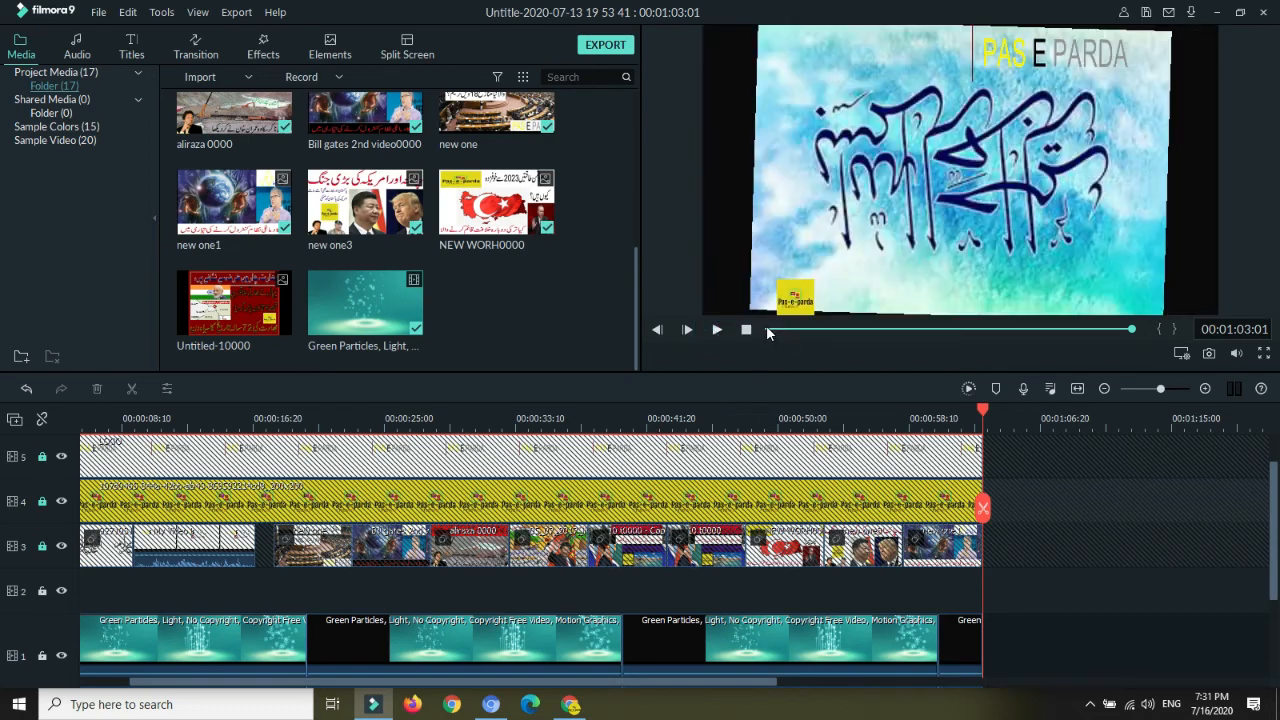
pyautogui.click(716, 331)
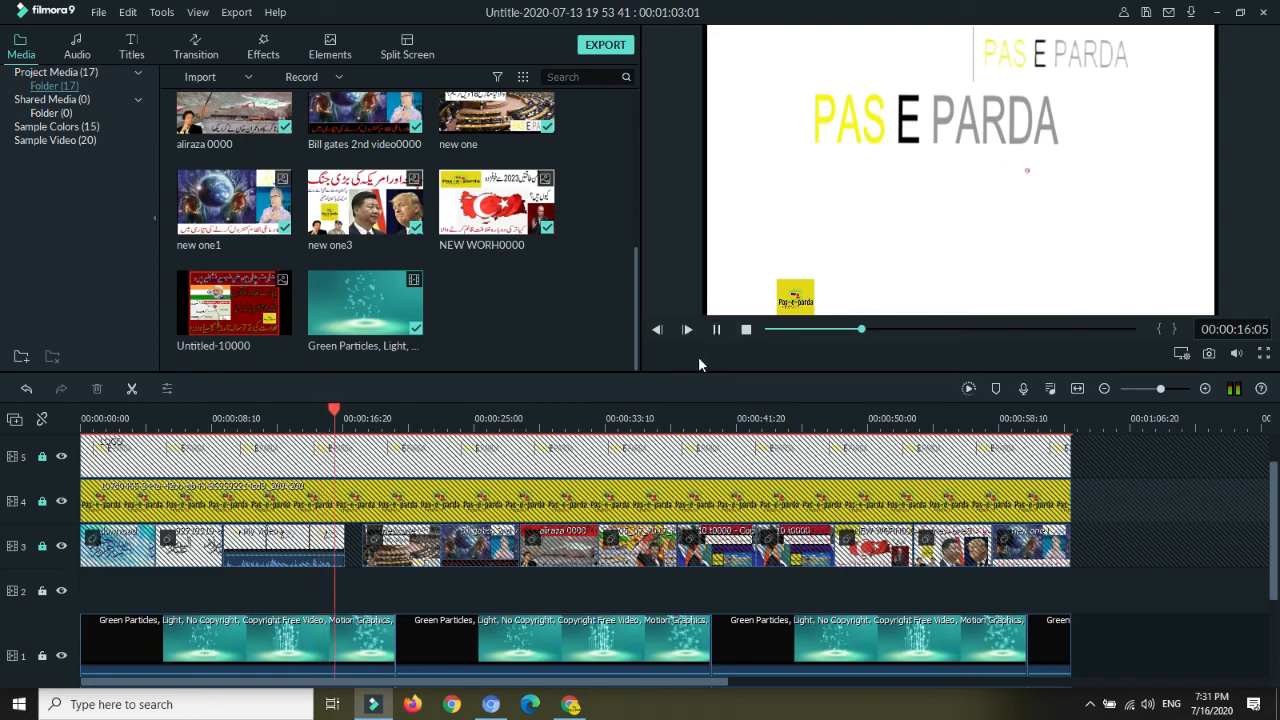
pyautogui.press('space')
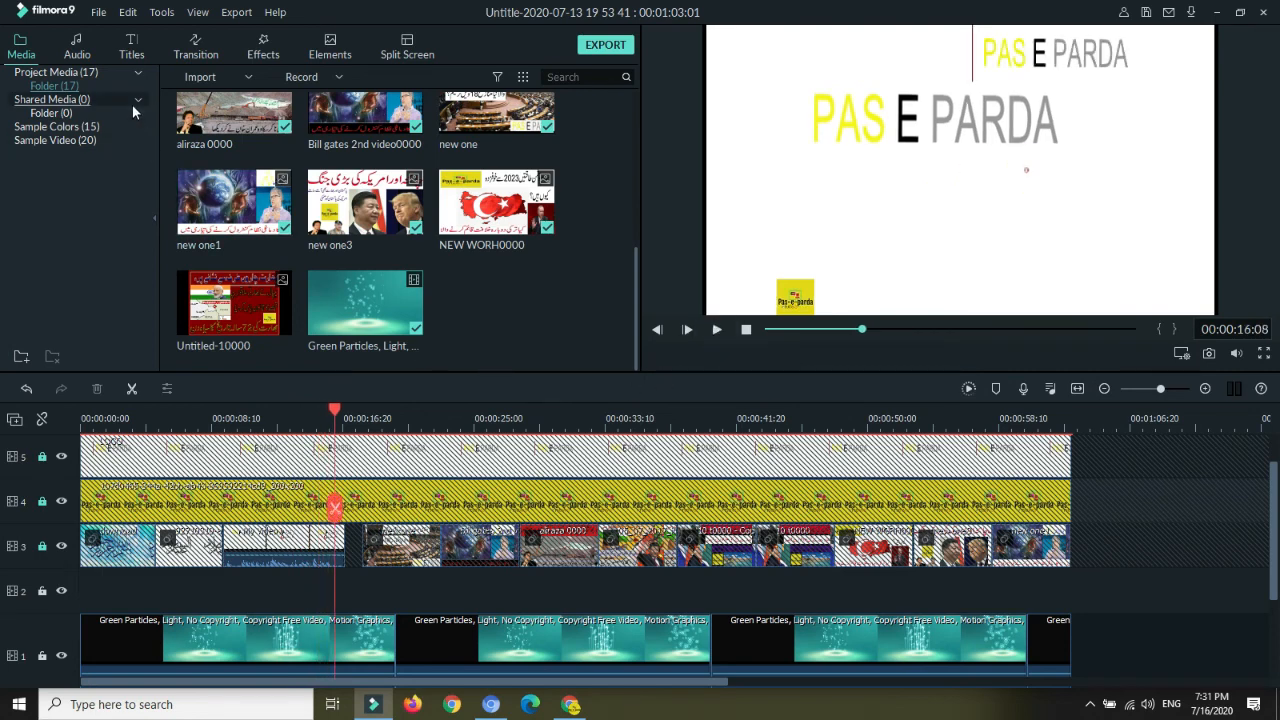
# Add the Credit 4 title to track 2 at about 00:00:16:08
pyautogui.click(130, 50)
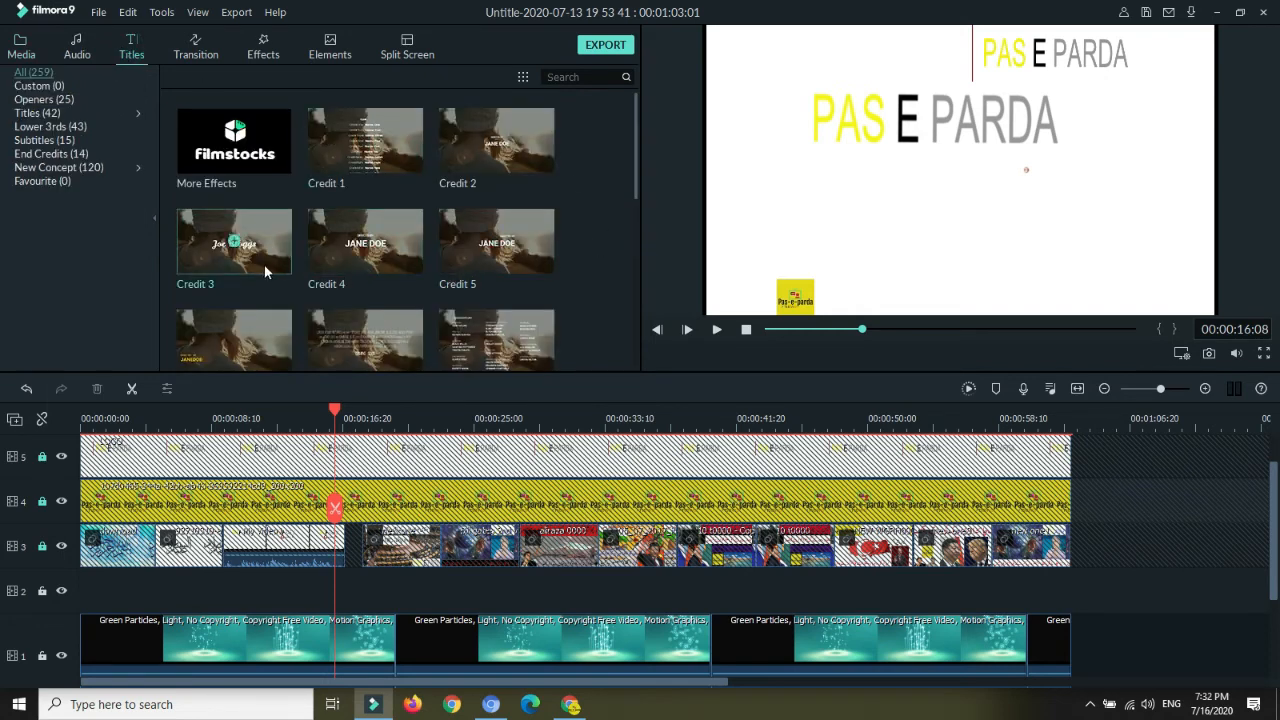
pyautogui.moveTo(634, 194); pyautogui.dragTo(629, 135)
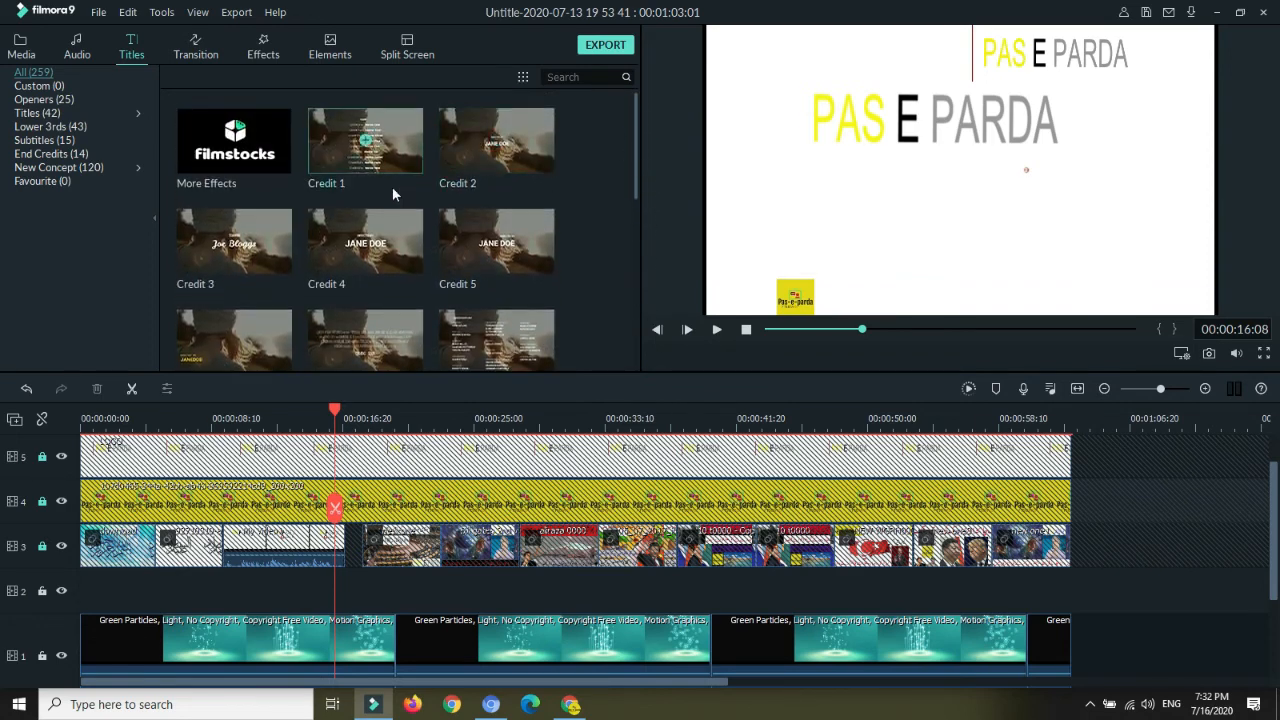
pyautogui.moveTo(365, 246)
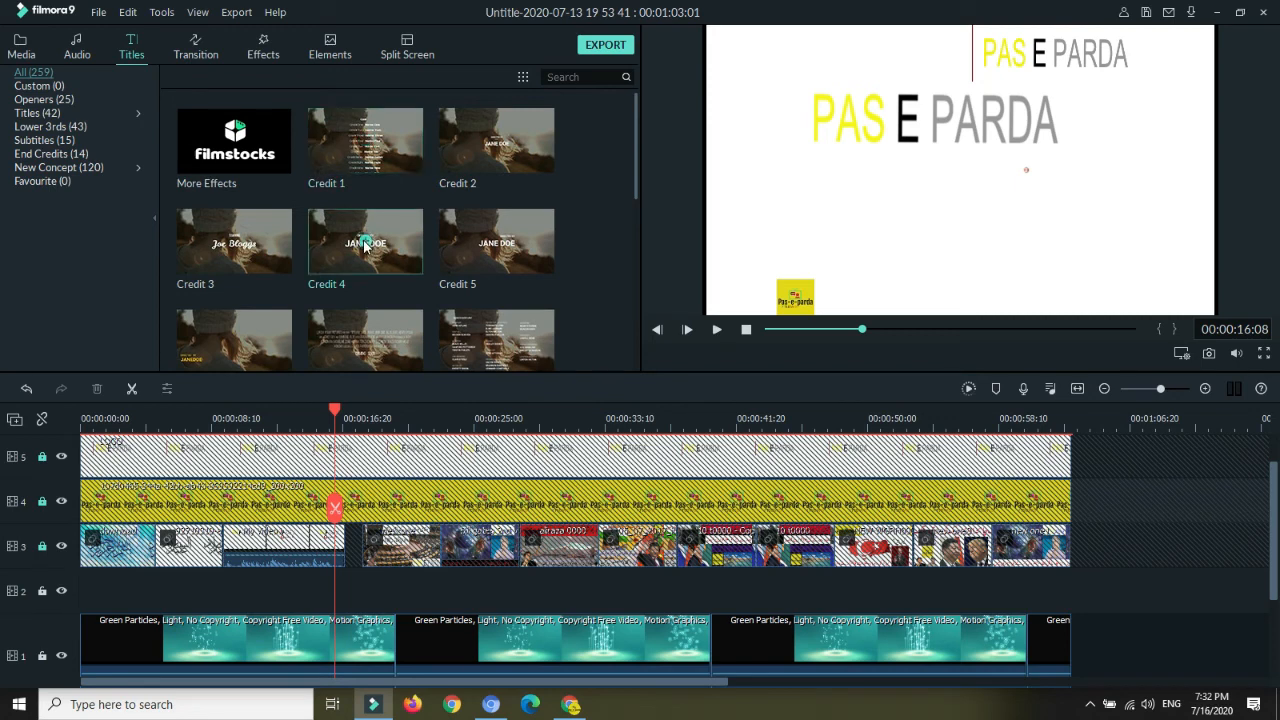
pyautogui.click(365, 246)
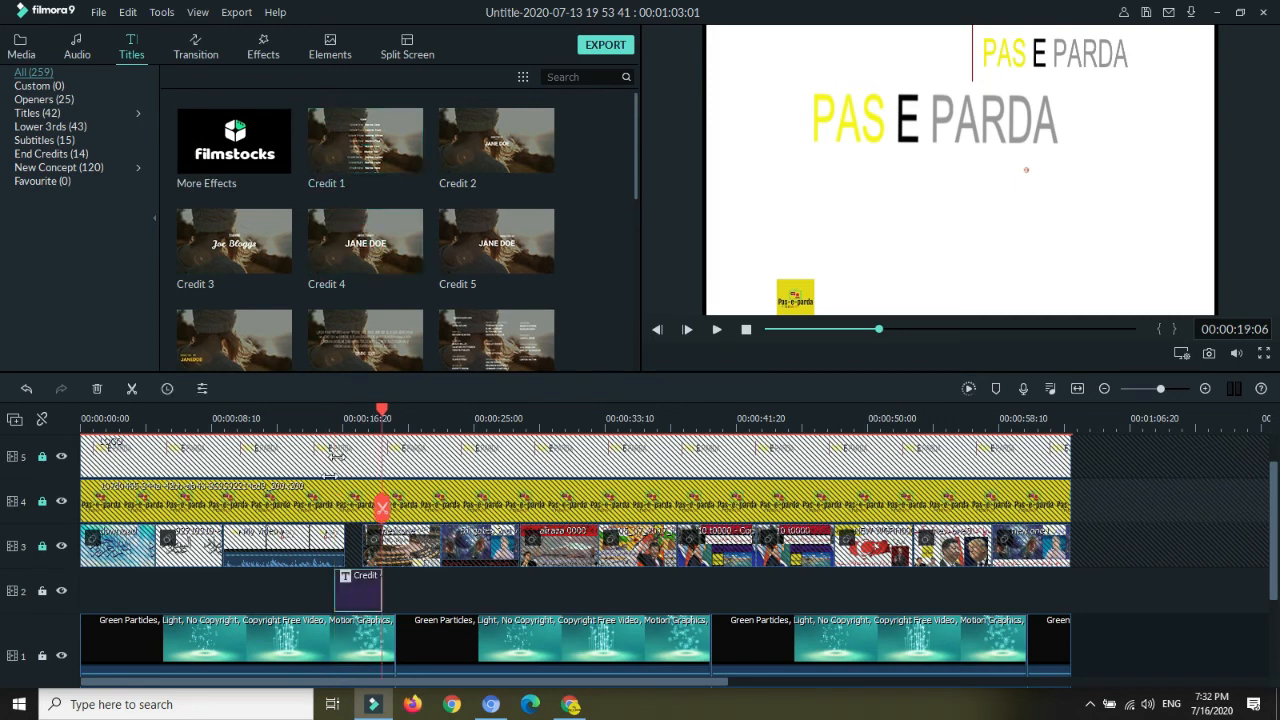
# Replace the placeholder text of the Credit 4 title with "pas e parda"
pyautogui.click(345, 579)
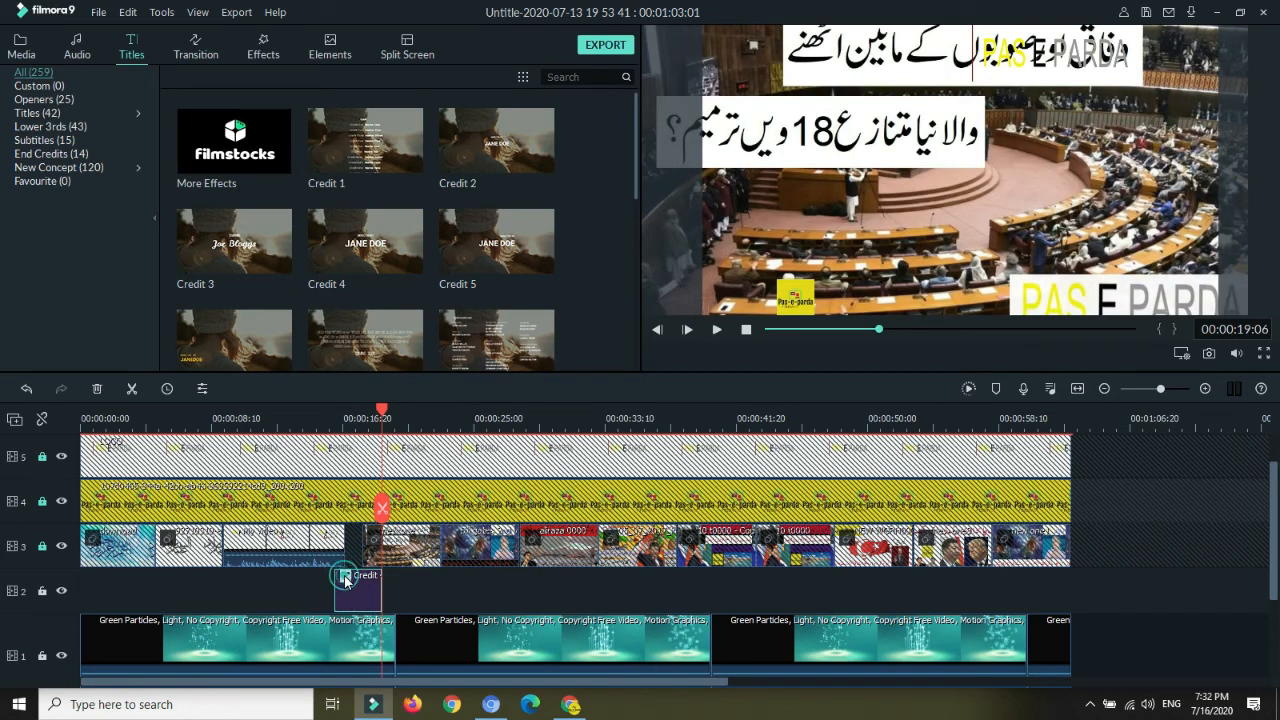
pyautogui.doubleClick(345, 579)
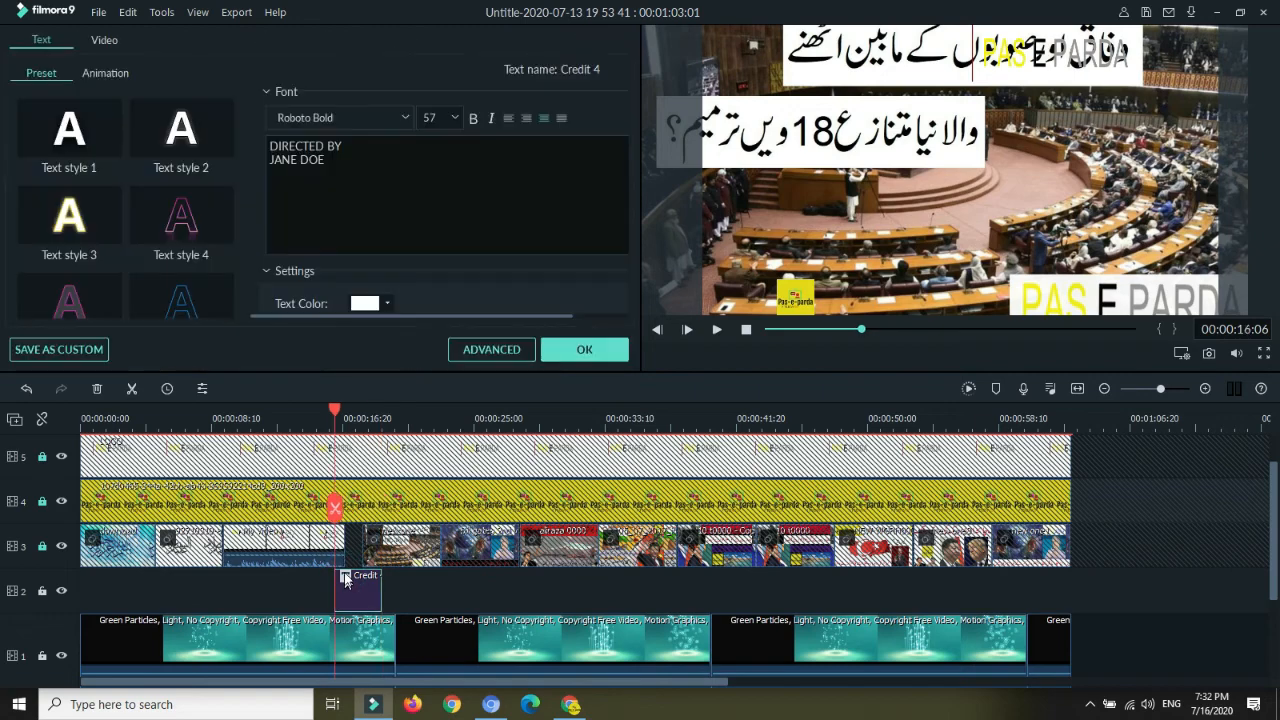
pyautogui.click(373, 155)
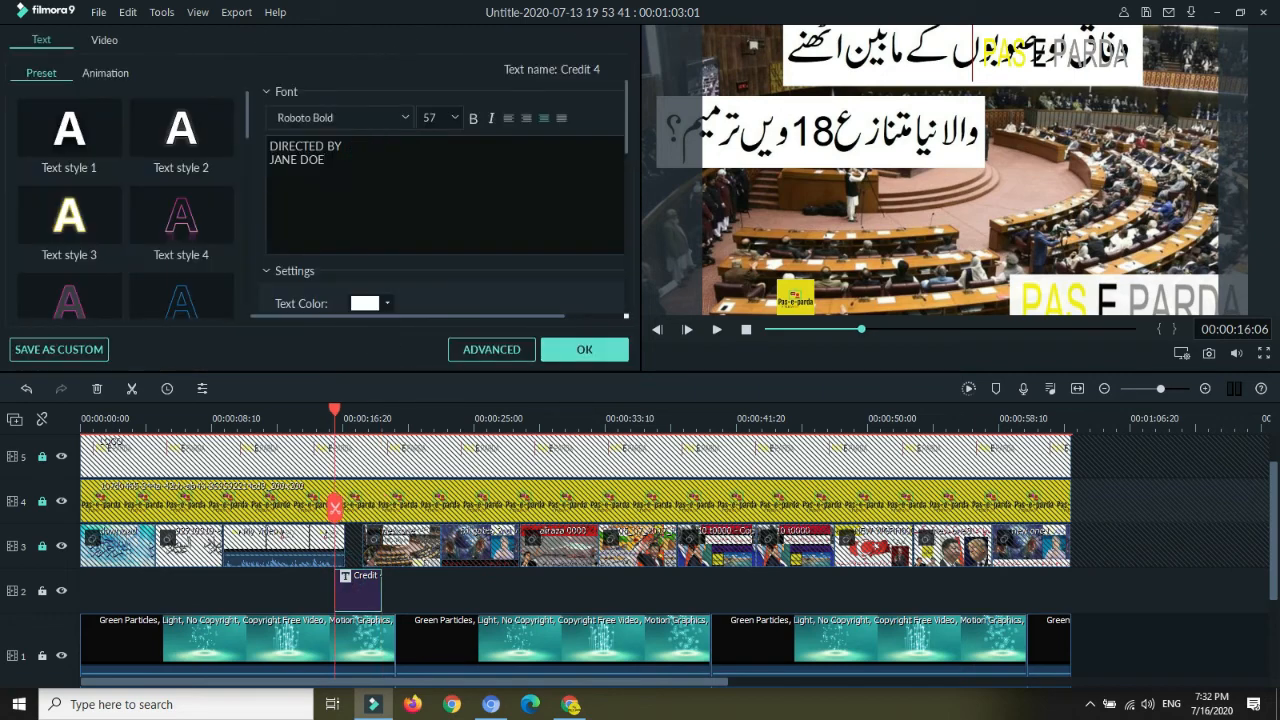
pyautogui.press('BackSpace')
pyautogui.press('BackSpace')
pyautogui.press('BackSpace')
pyautogui.press('BackSpace')
pyautogui.press('BackSpace')
pyautogui.press('BackSpace')
pyautogui.press('BackSpace')
pyautogui.press('BackSpace')
pyautogui.press('BackSpace')
pyautogui.press('BackSpace')
pyautogui.press('BackSpace')
pyautogui.press('BackSpace')
pyautogui.press('BackSpace')
pyautogui.press('BackSpace')
pyautogui.press('BackSpace')
pyautogui.press('BackSpace')
pyautogui.press('BackSpace')
pyautogui.press('BackSpace')
pyautogui.press('BackSpace')
pyautogui.press('BackSpace')
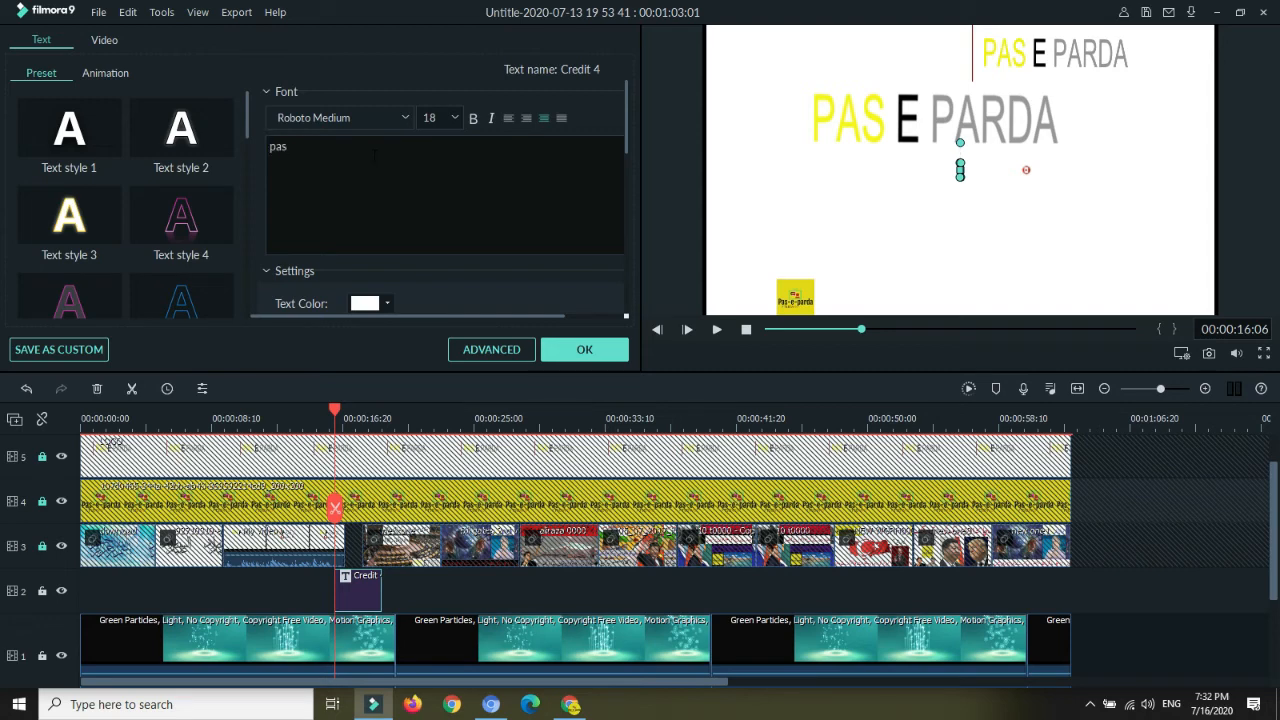
pyautogui.write('e pa')
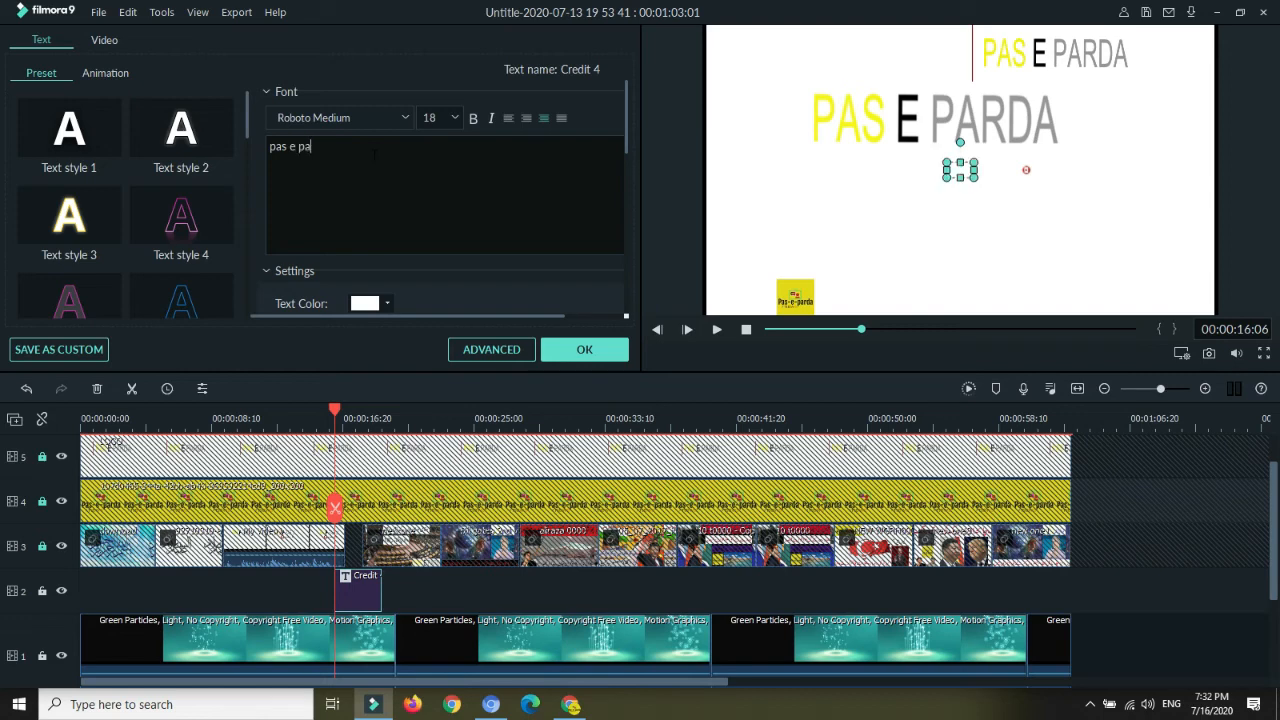
pyautogui.write('rda')
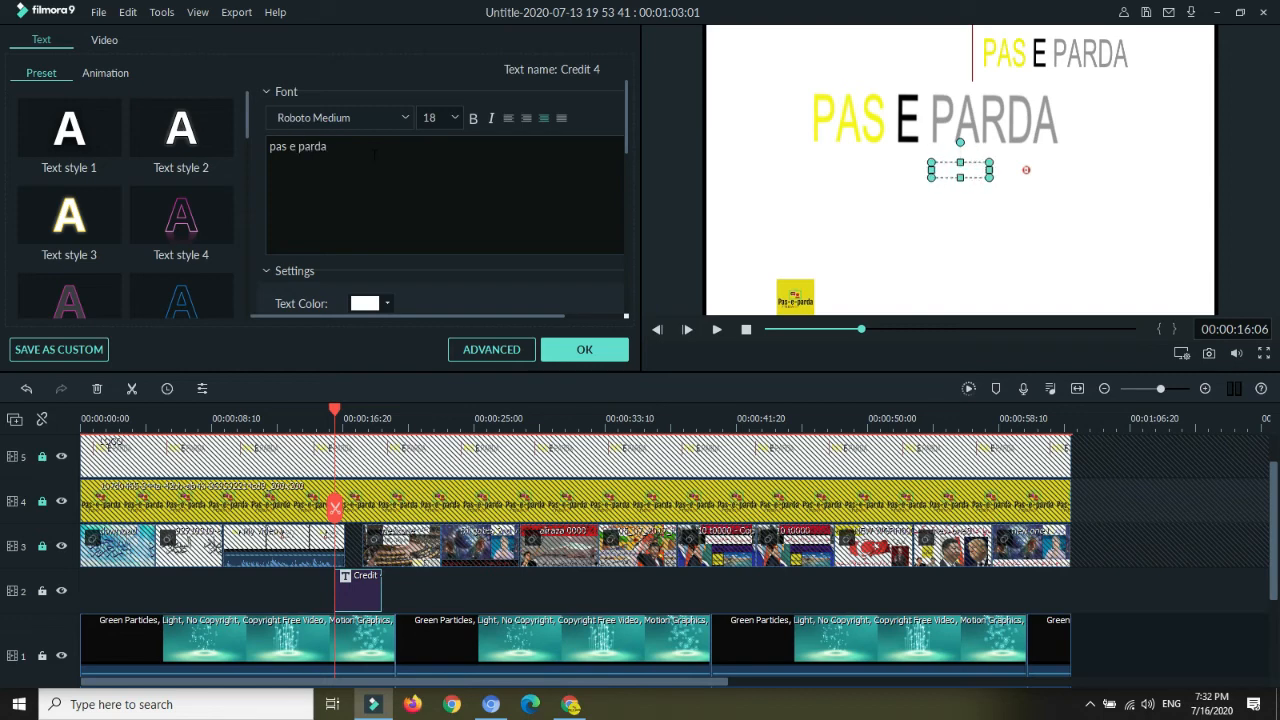
# Select the blue outlined text preset for the title and set its text color to dark red
pyautogui.click(96, 292)
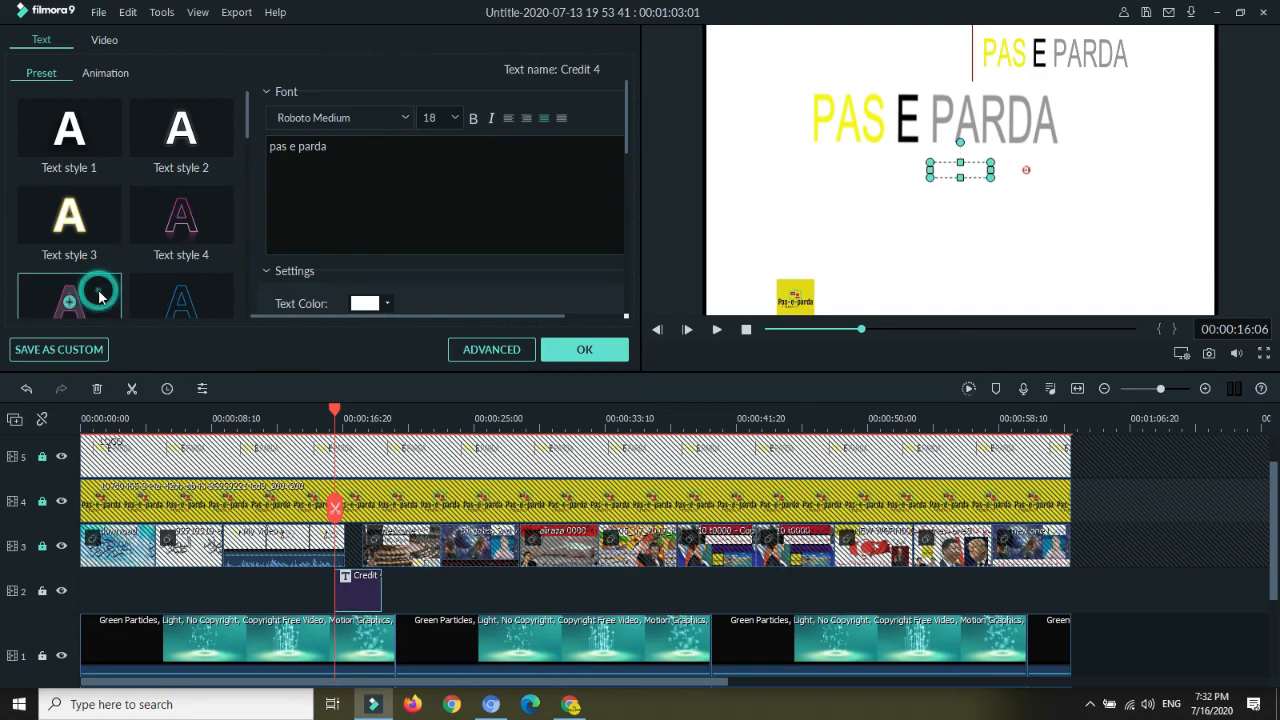
pyautogui.click(158, 292)
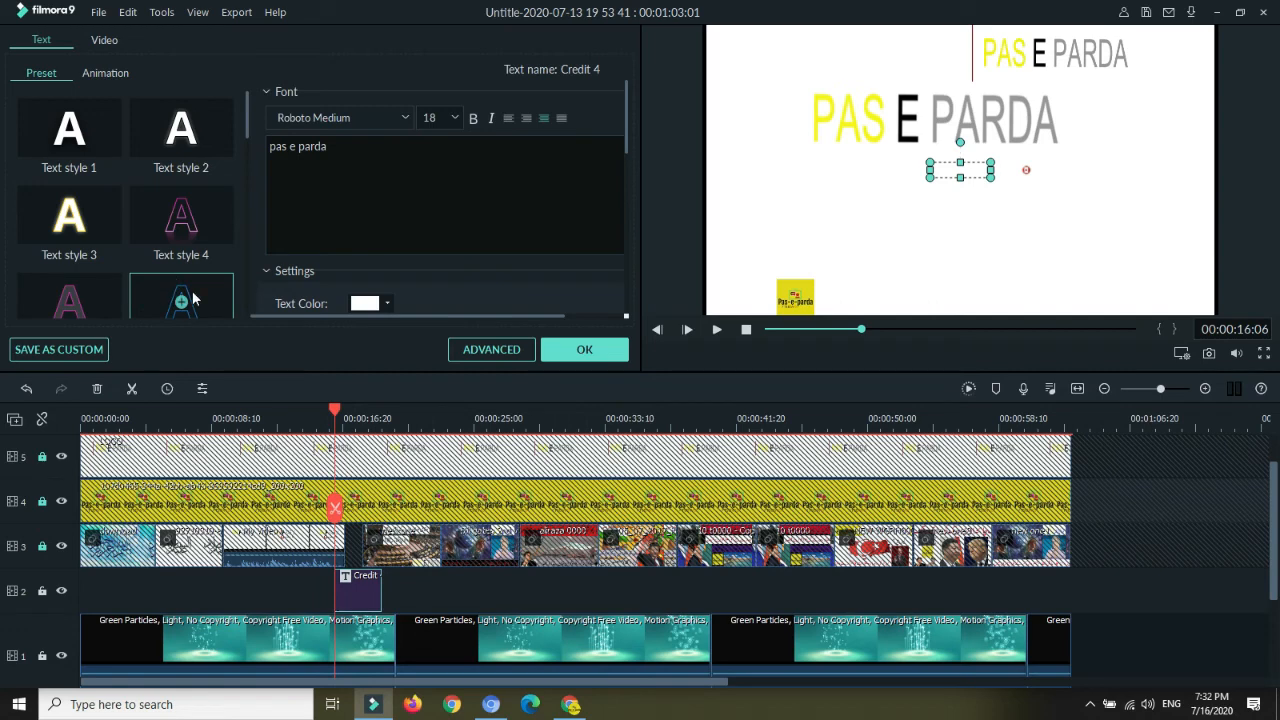
pyautogui.click(387, 305)
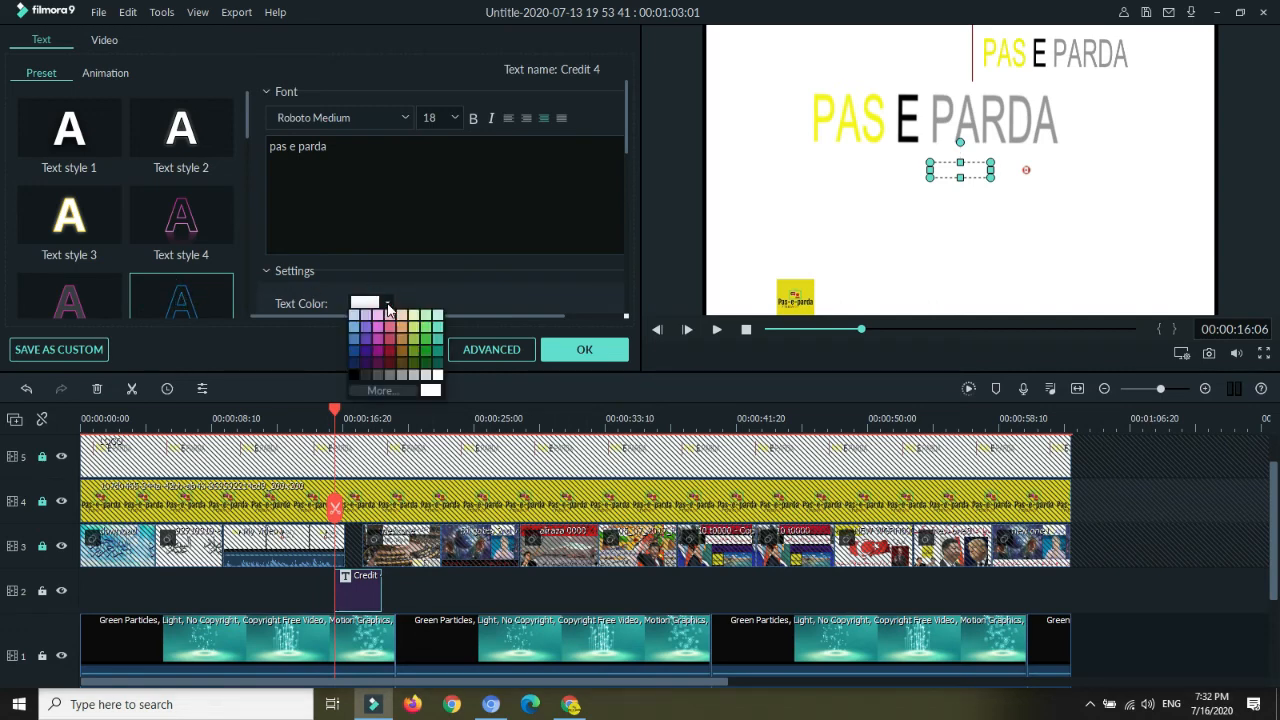
pyautogui.click(390, 362)
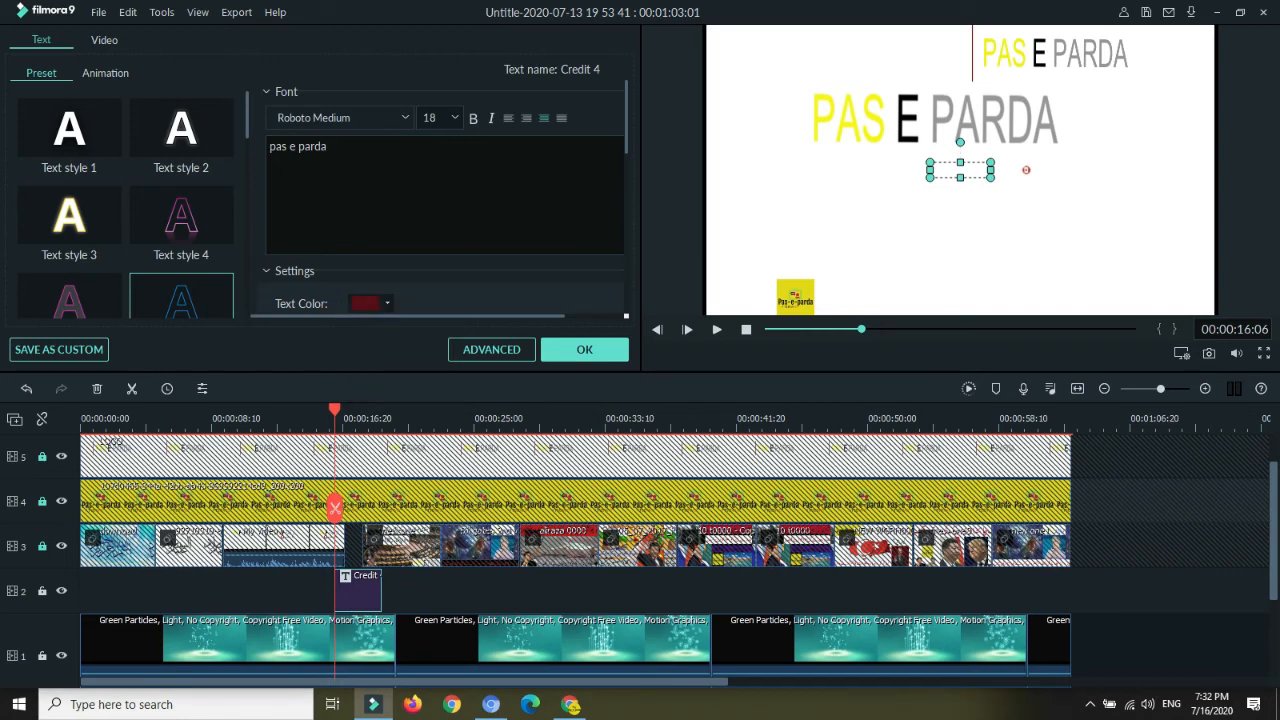
# Set the title's font size to 62 and confirm the text settings
pyautogui.click(454, 118)
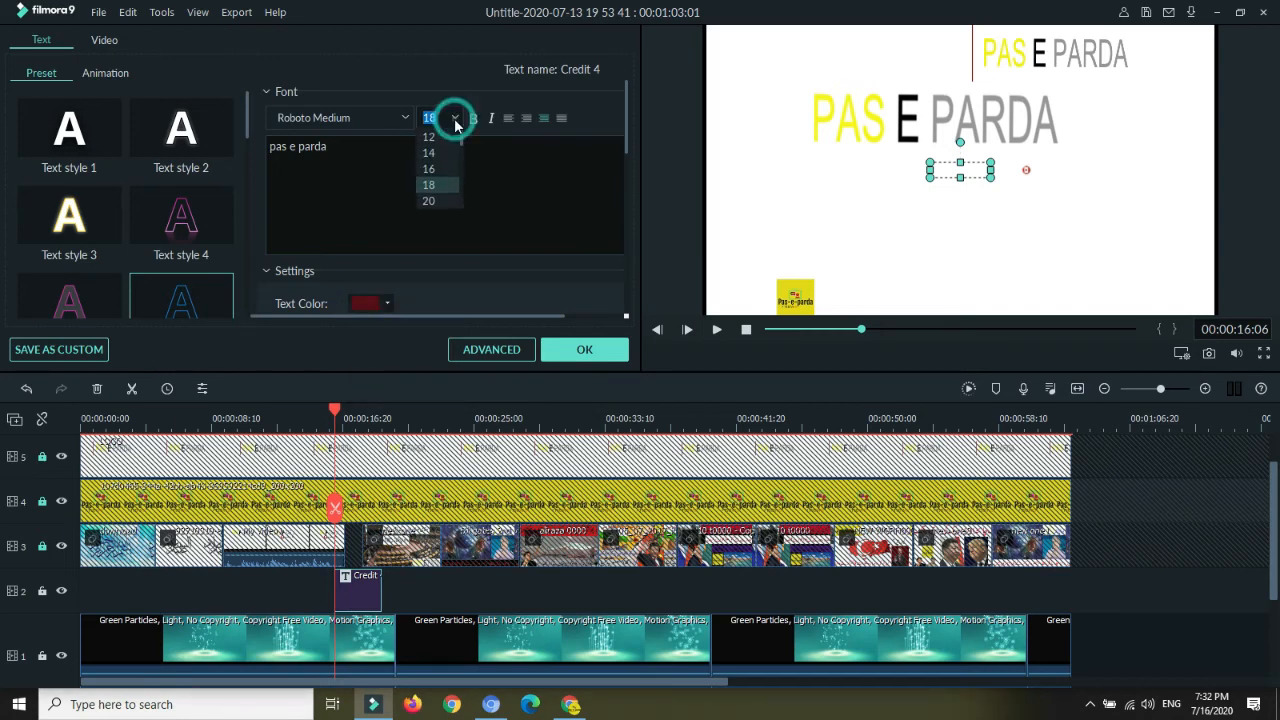
pyautogui.click(460, 193)
pyautogui.click(460, 193)
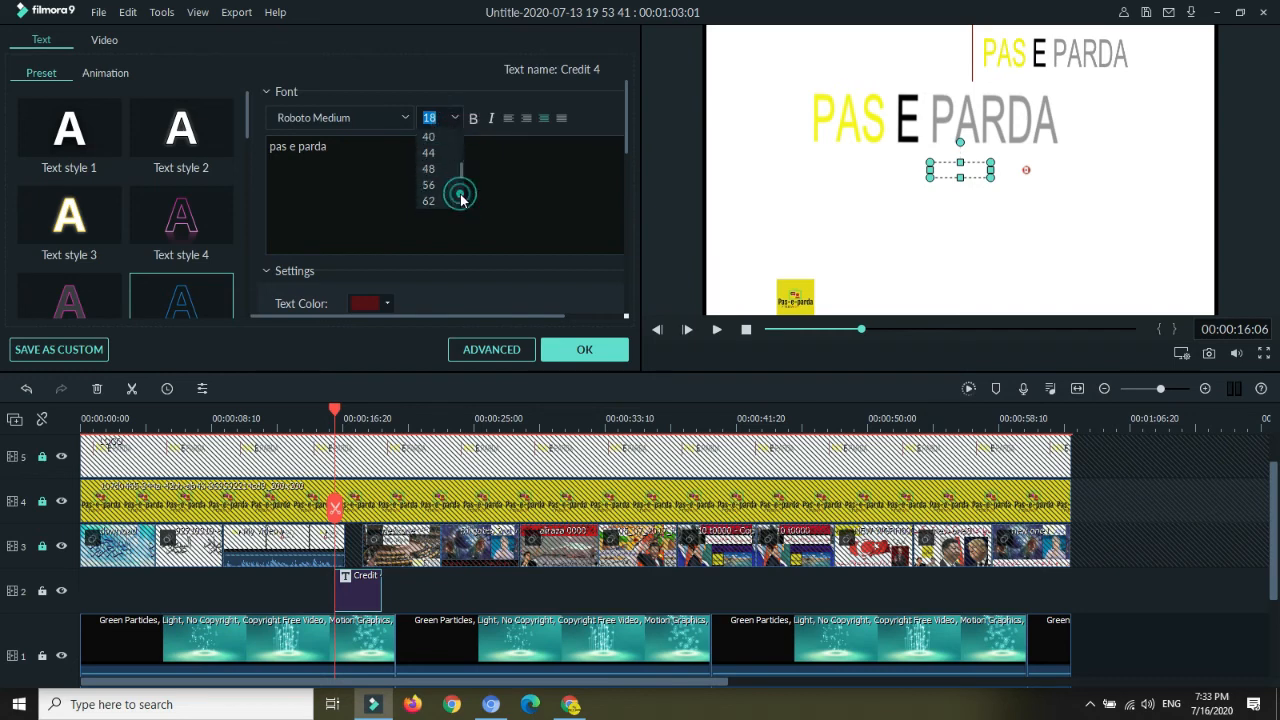
pyautogui.click(429, 201)
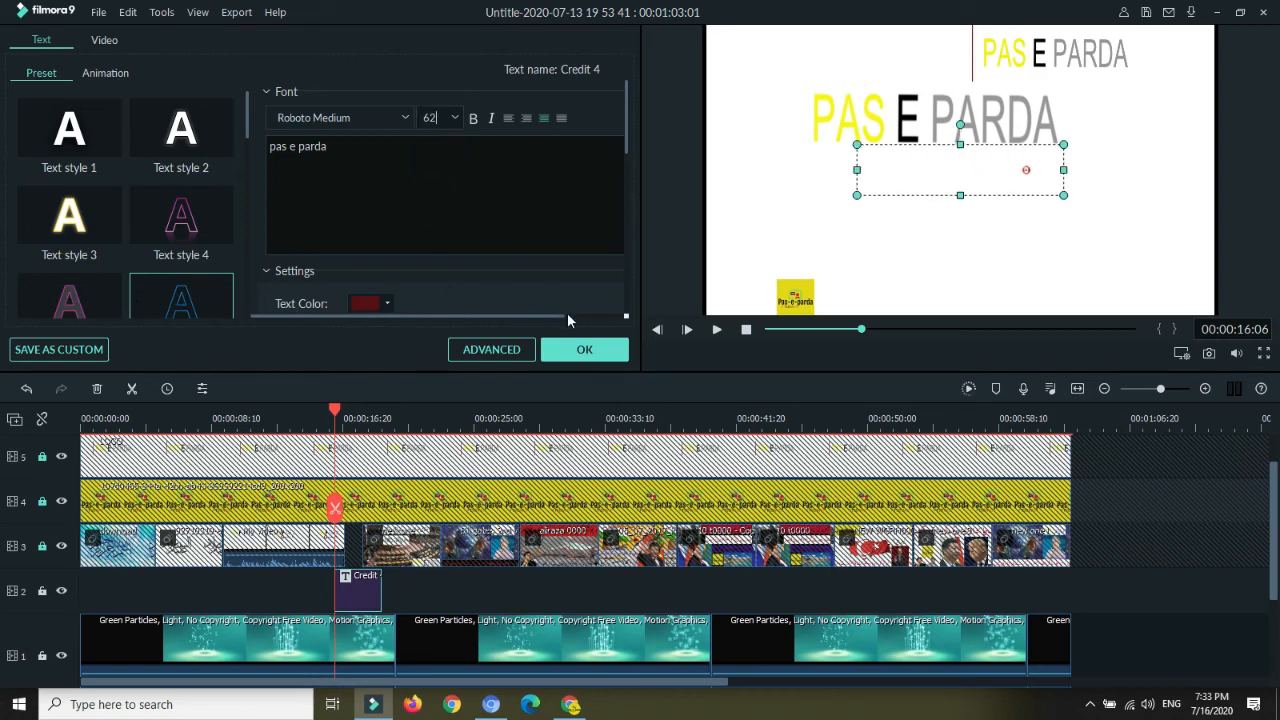
pyautogui.click(577, 354)
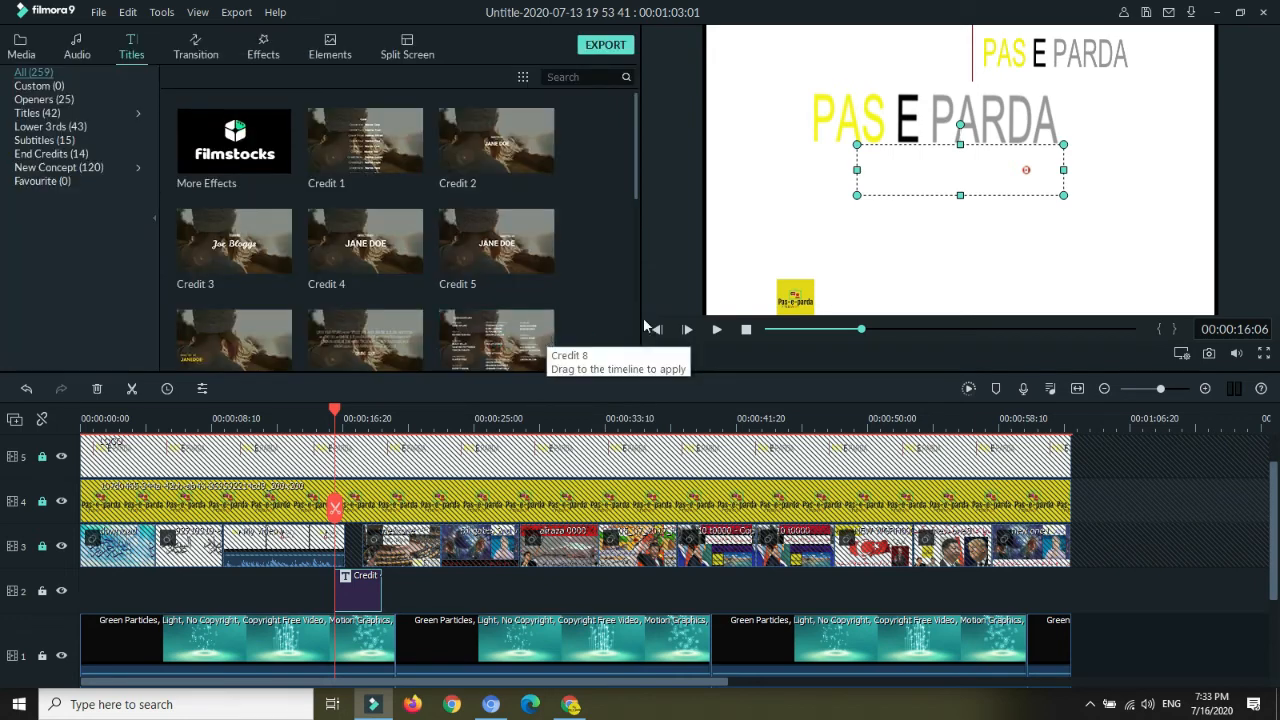
# Play back the title section and move the title clip on track 2 to start at about 2 seconds
pyautogui.click(716, 331)
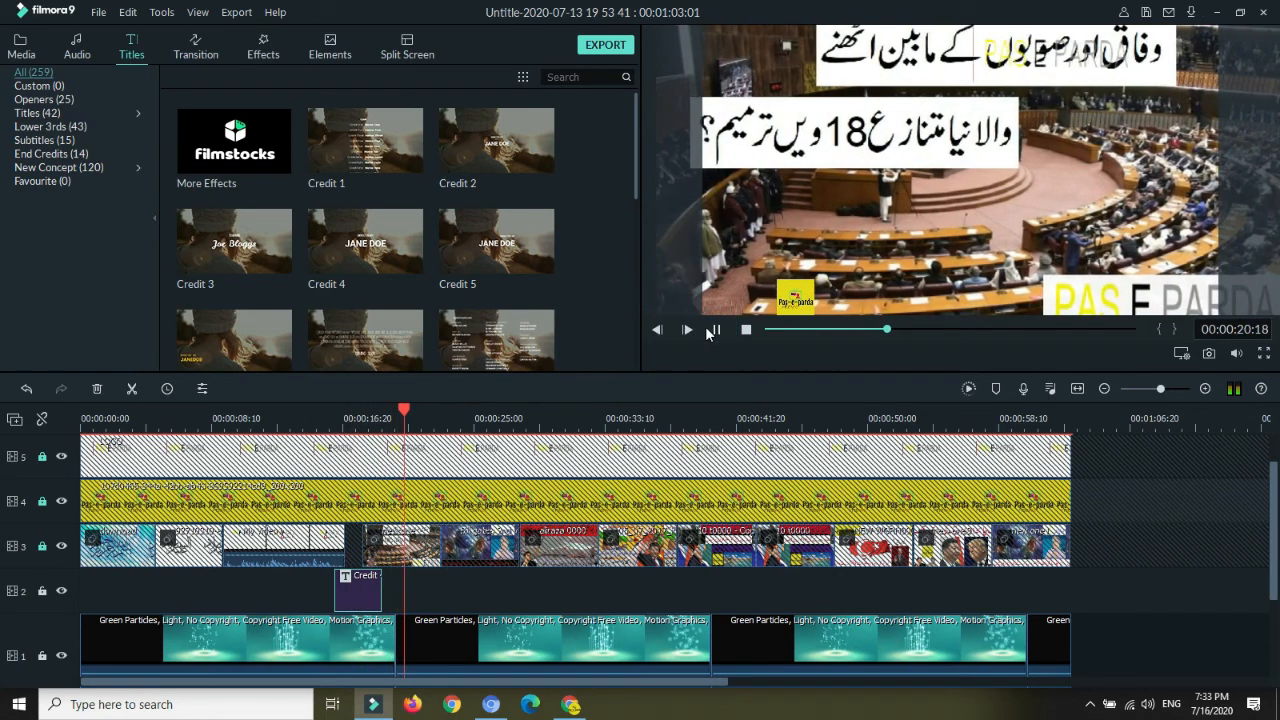
pyautogui.press('space')
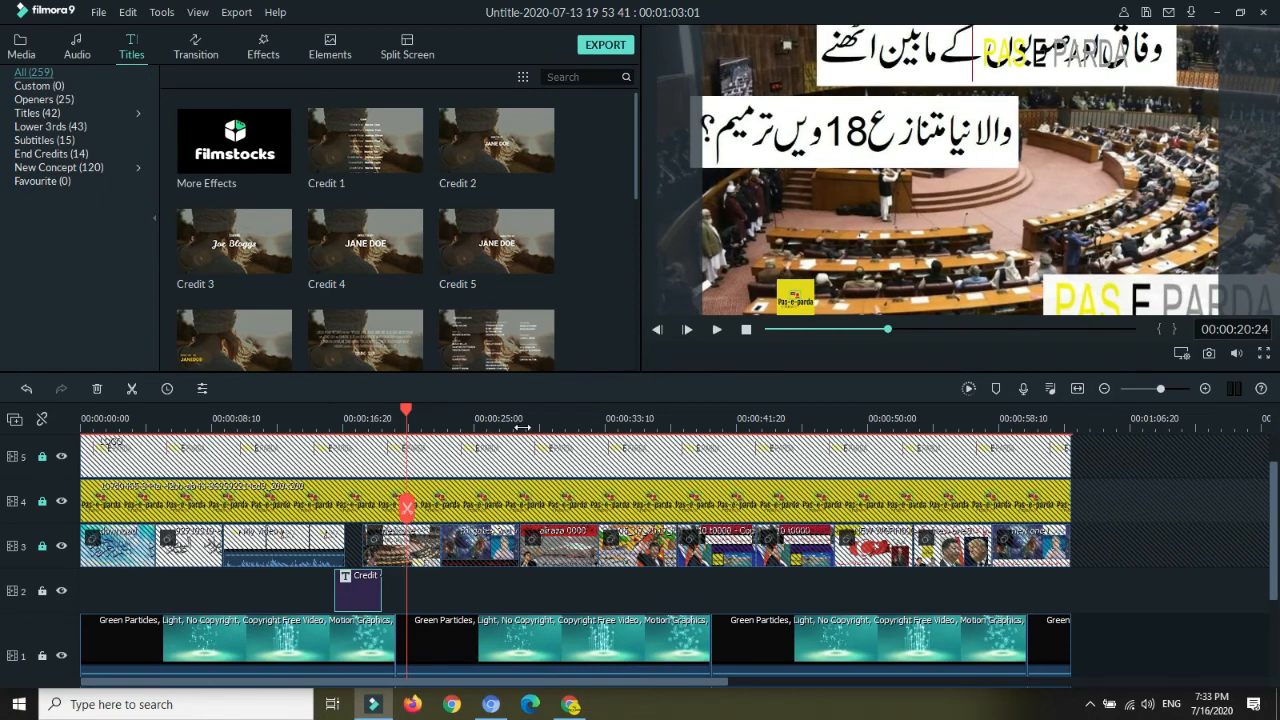
pyautogui.moveTo(350, 604); pyautogui.dragTo(131, 595)
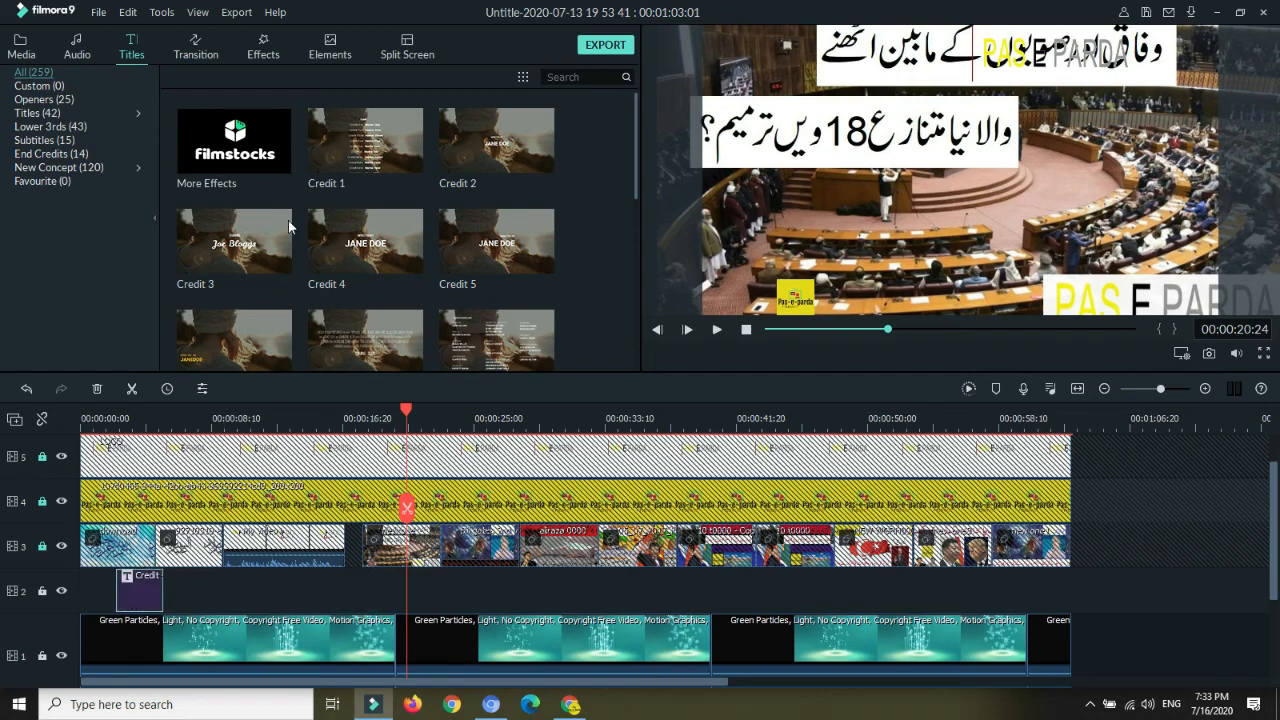
# Show the transition library and unlock video tracks 3, 4 and 5
pyautogui.click(196, 52)
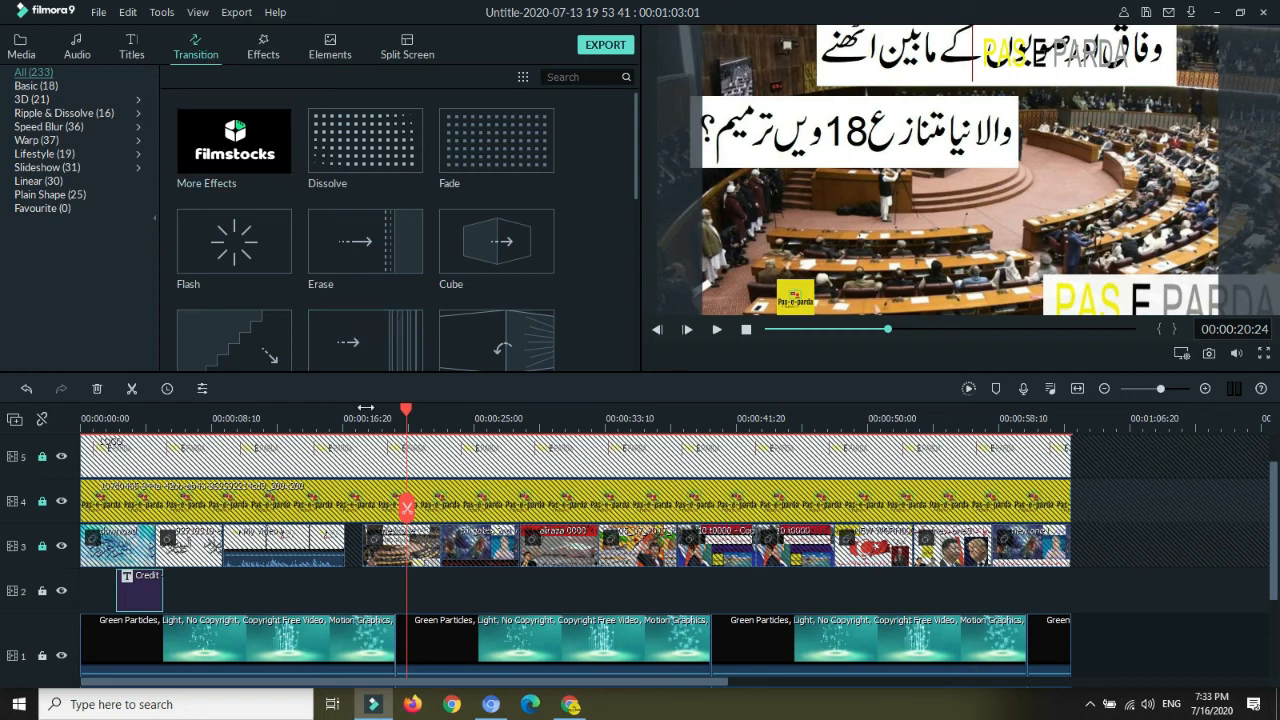
pyautogui.click(42, 545)
pyautogui.click(42, 509)
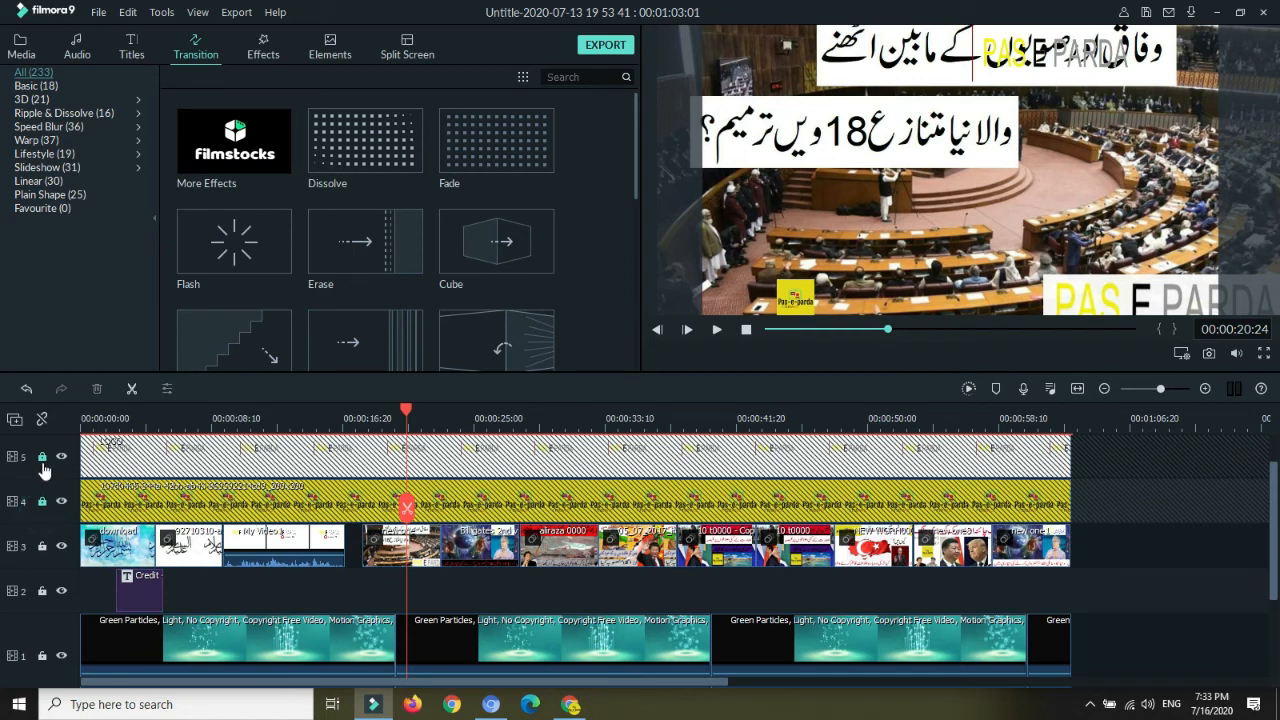
pyautogui.click(42, 461)
pyautogui.click(42, 501)
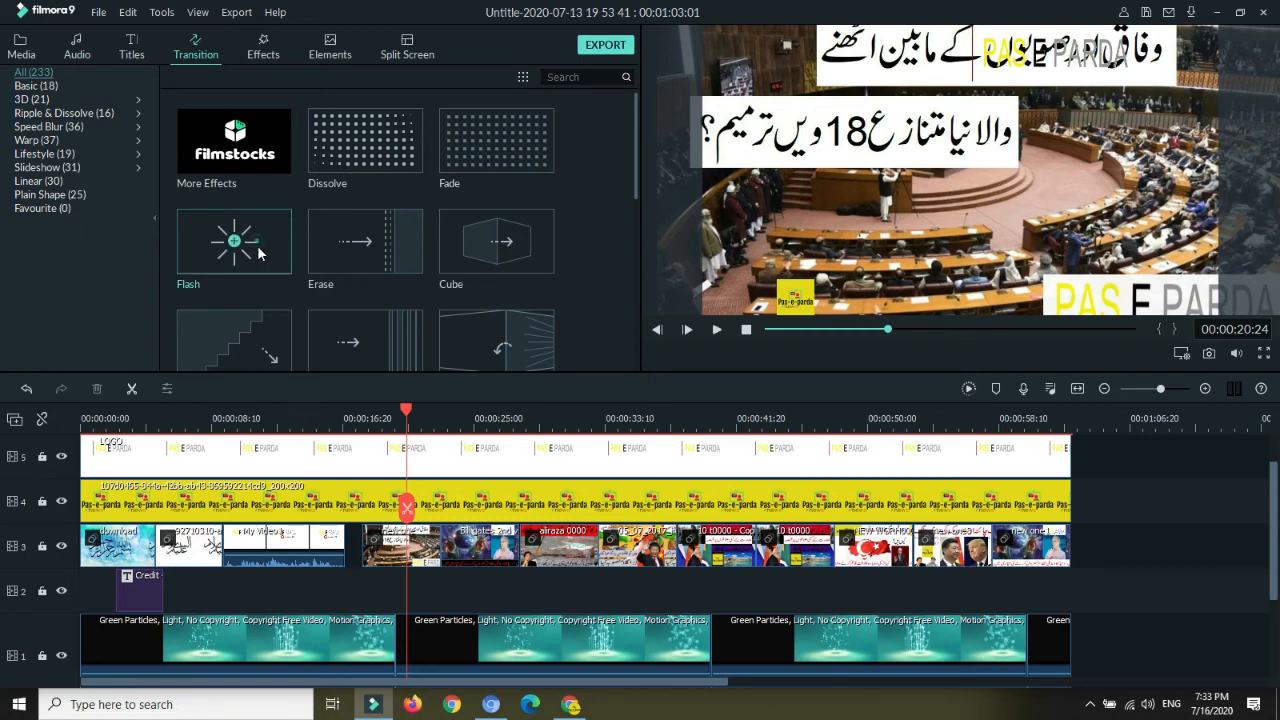
# Add a Flash transition at the end of the My Video clip and other transitions to the two opening images and two news images on track 3
pyautogui.moveTo(260, 250); pyautogui.dragTo(287, 549)
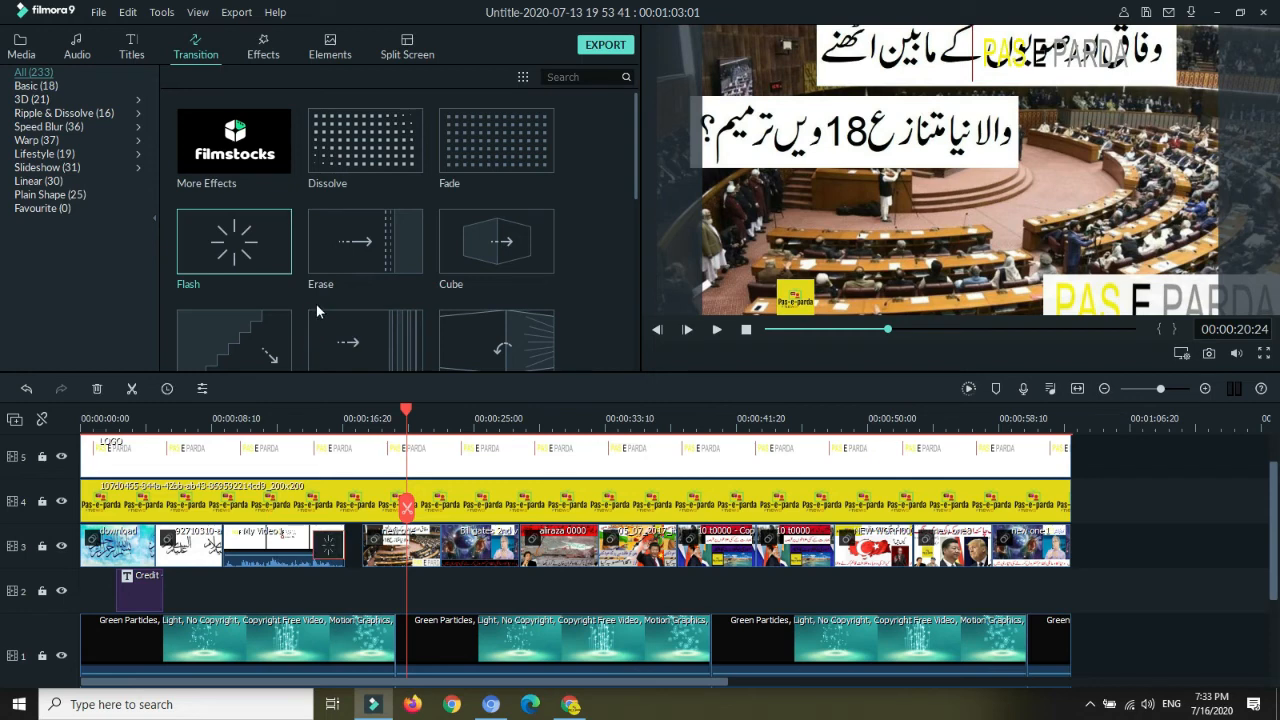
pyautogui.click(463, 326)
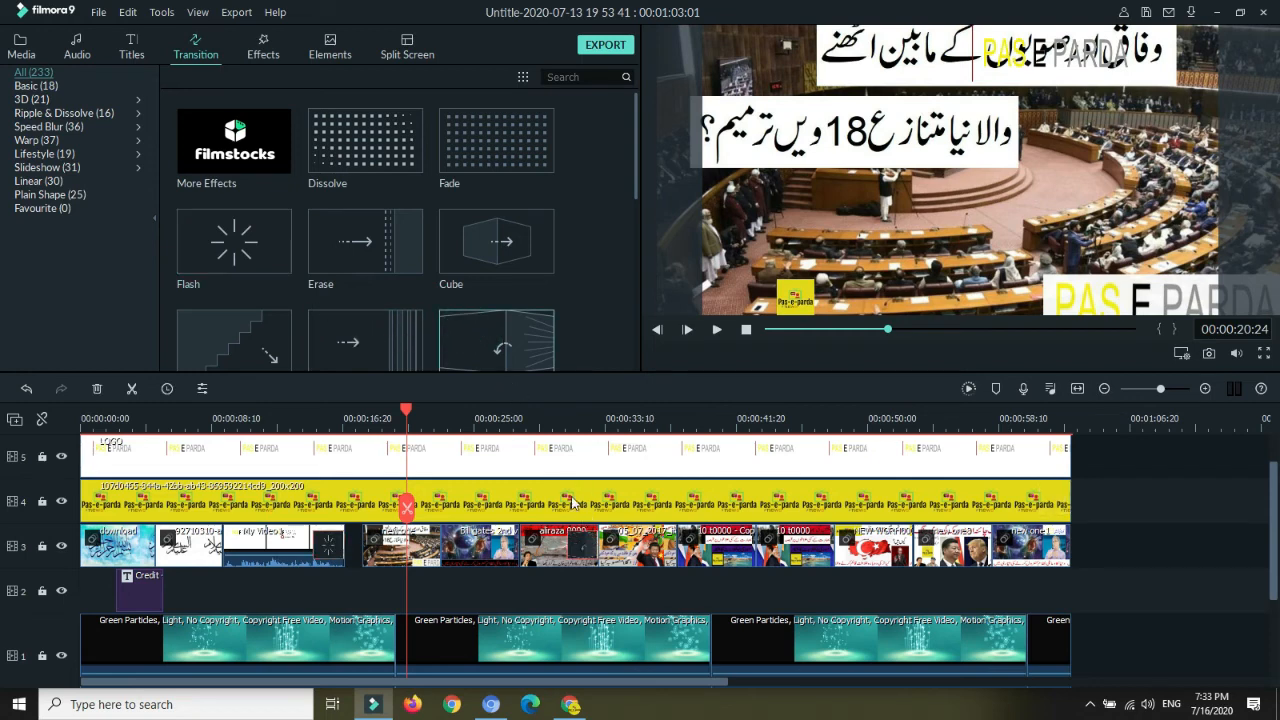
pyautogui.click(395, 338)
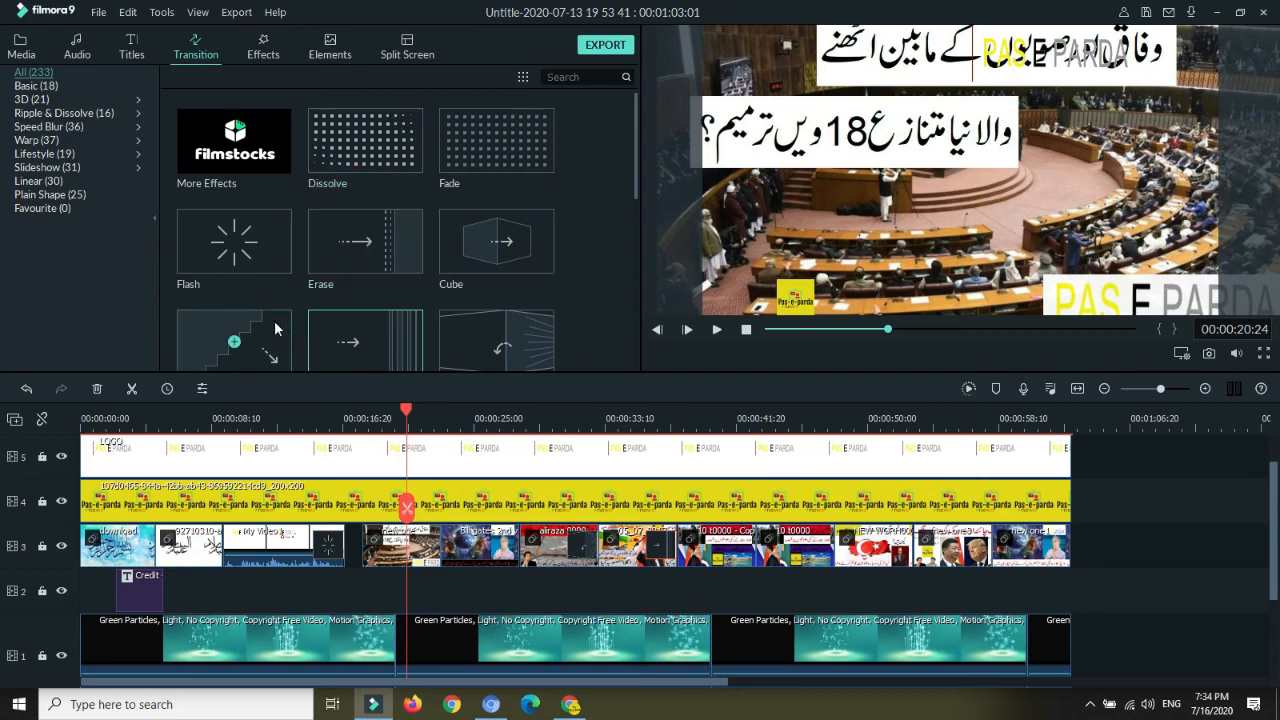
pyautogui.moveTo(247, 346); pyautogui.dragTo(131, 548)
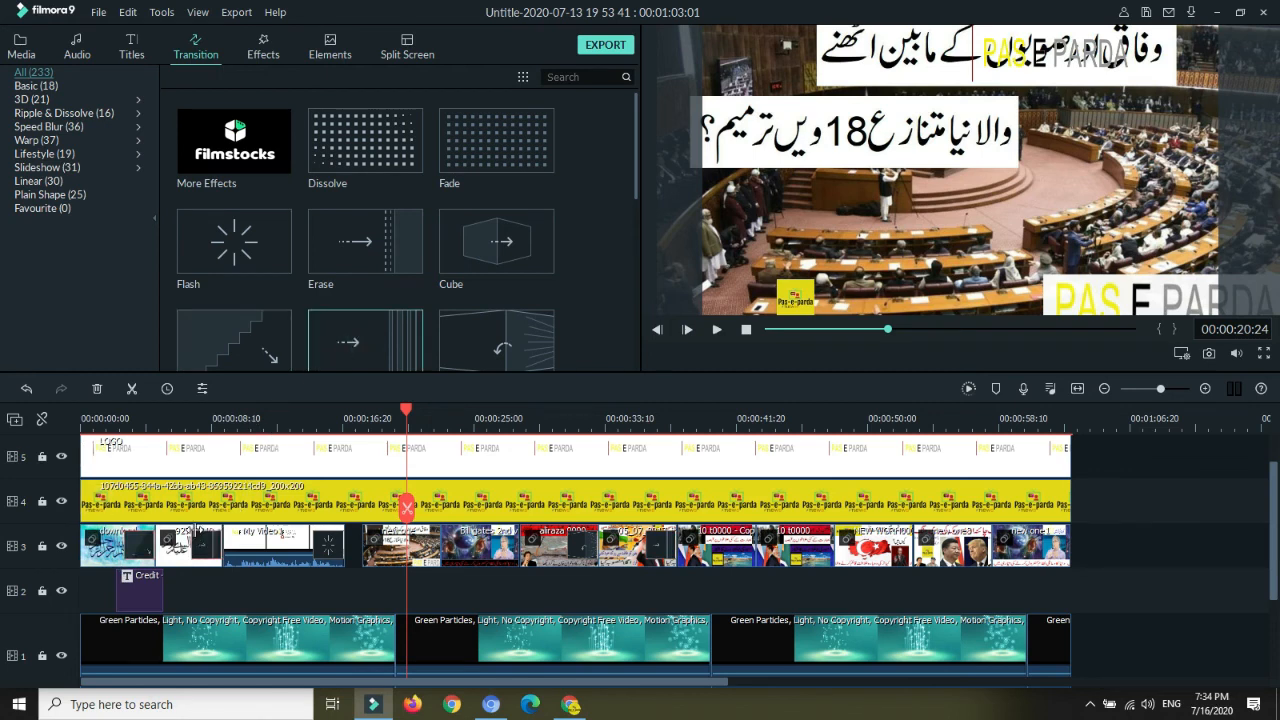
# Browse the effects library and apply the Auto Enhance filter to the first image clip on track 3
pyautogui.click(265, 55)
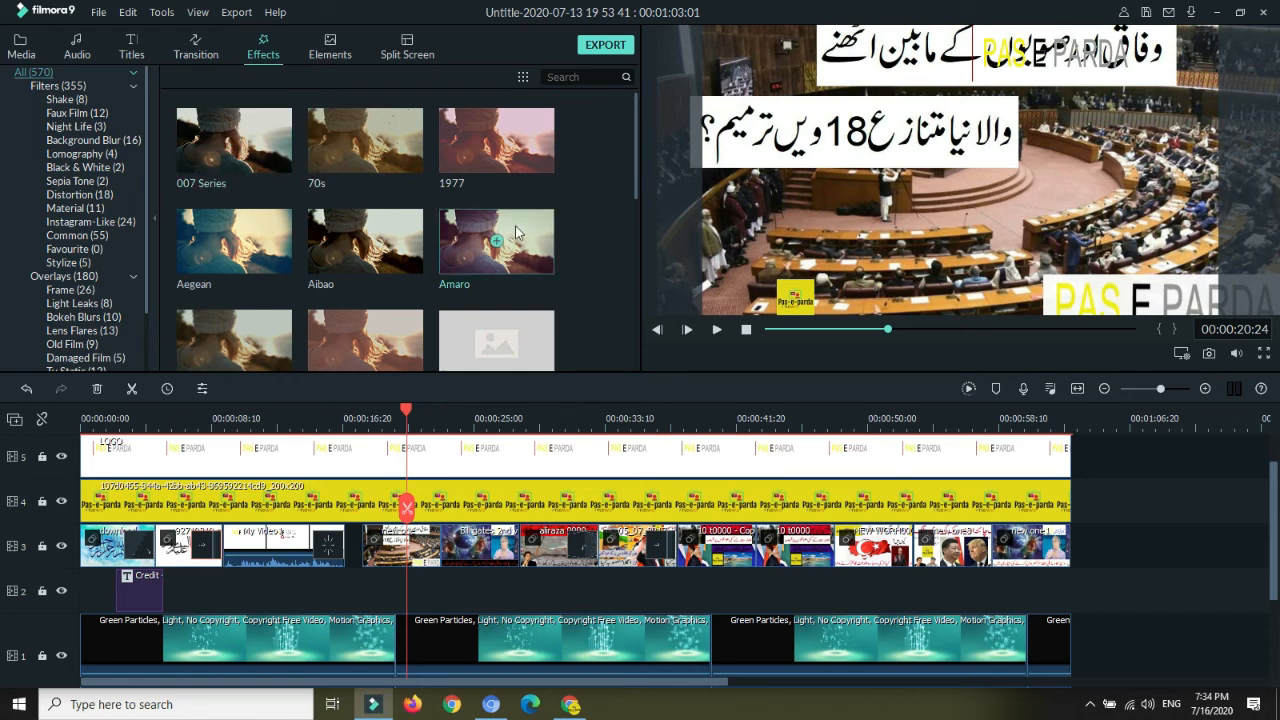
pyautogui.click(634, 227)
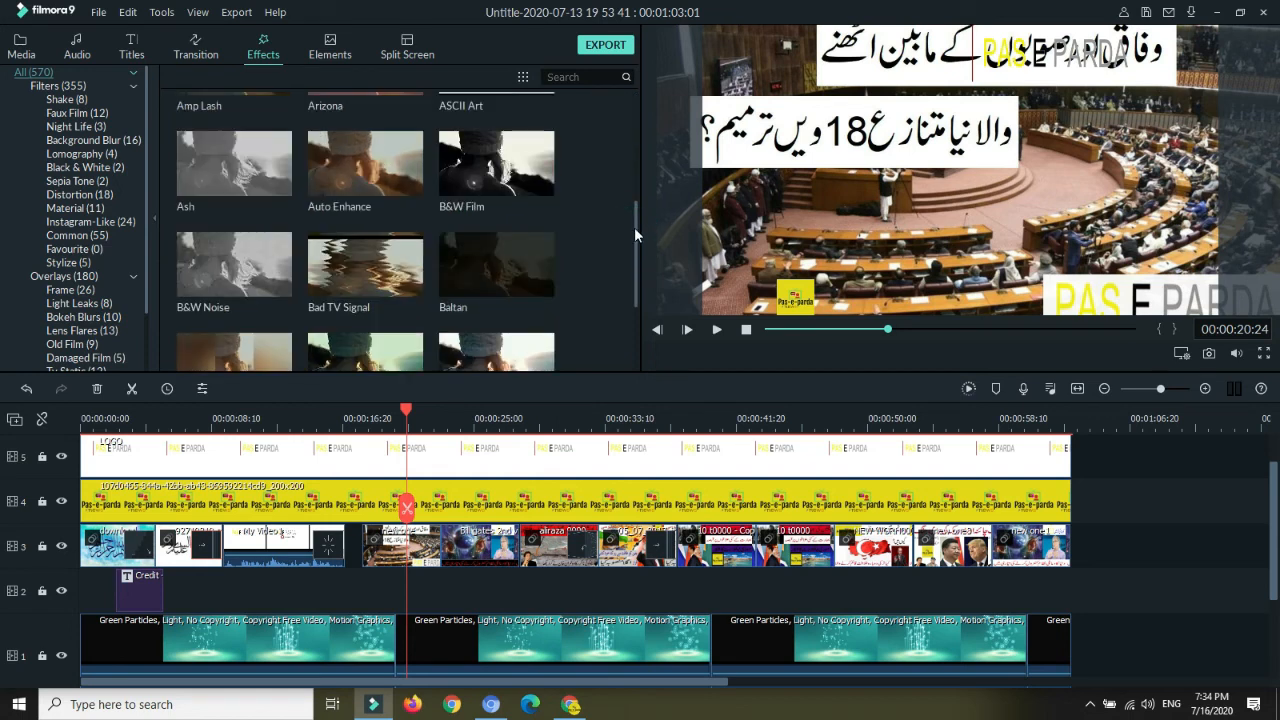
pyautogui.click(637, 311)
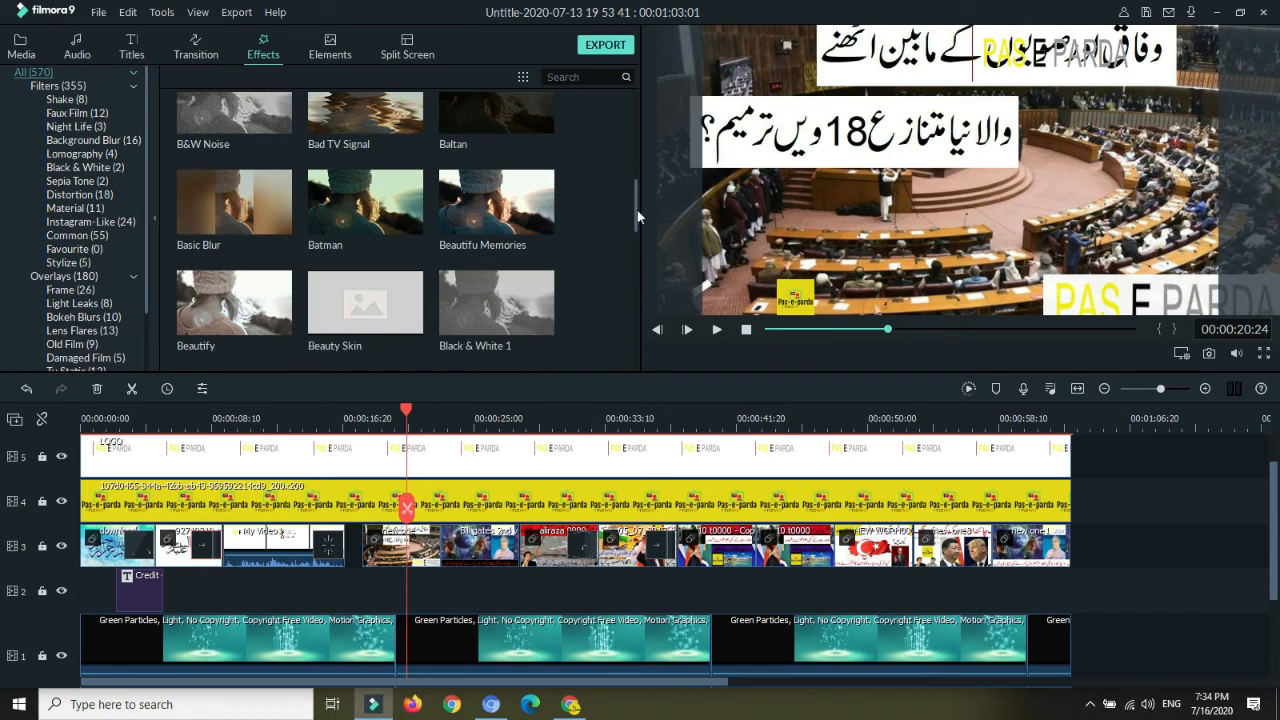
pyautogui.moveTo(634, 208); pyautogui.dragTo(632, 156)
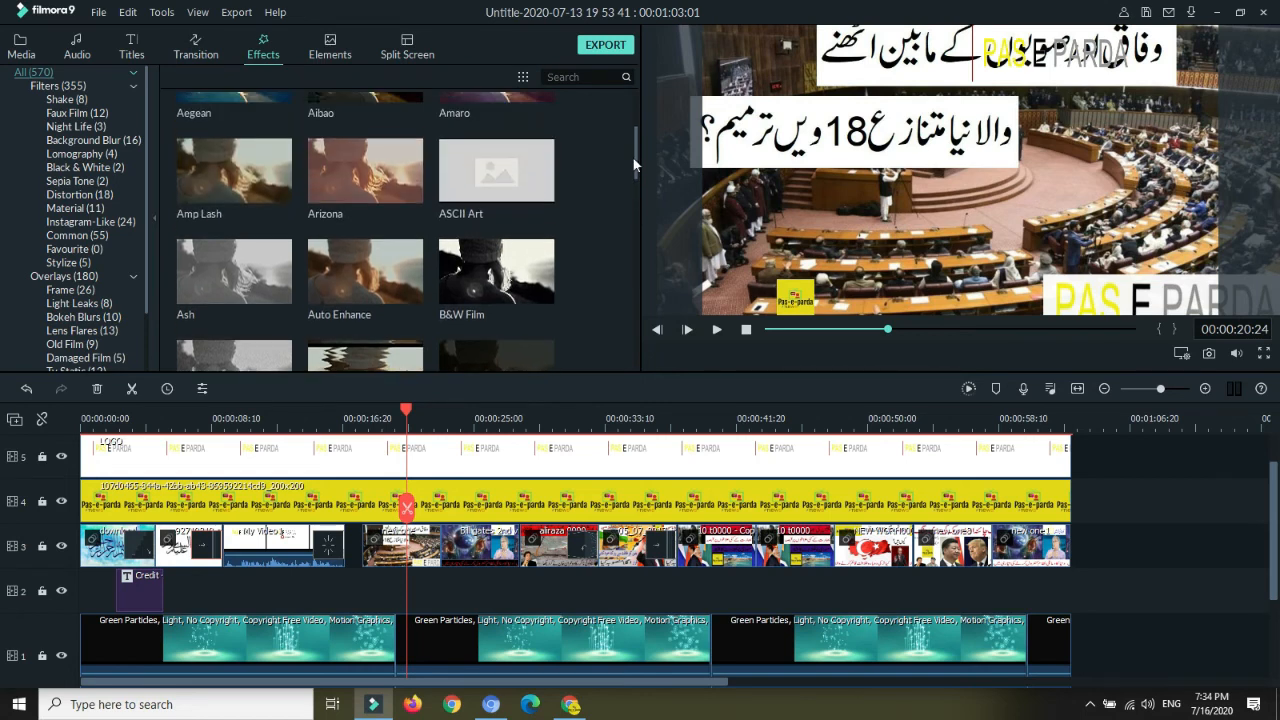
pyautogui.click(397, 260)
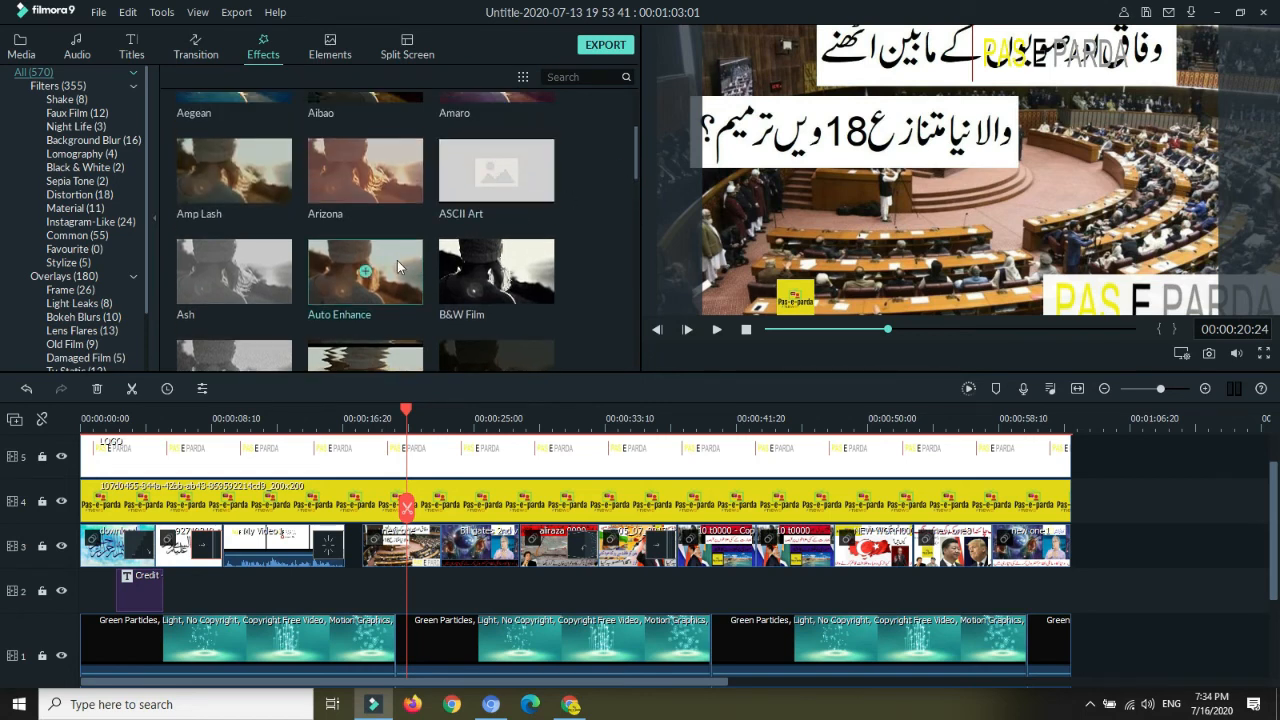
pyautogui.click(107, 544)
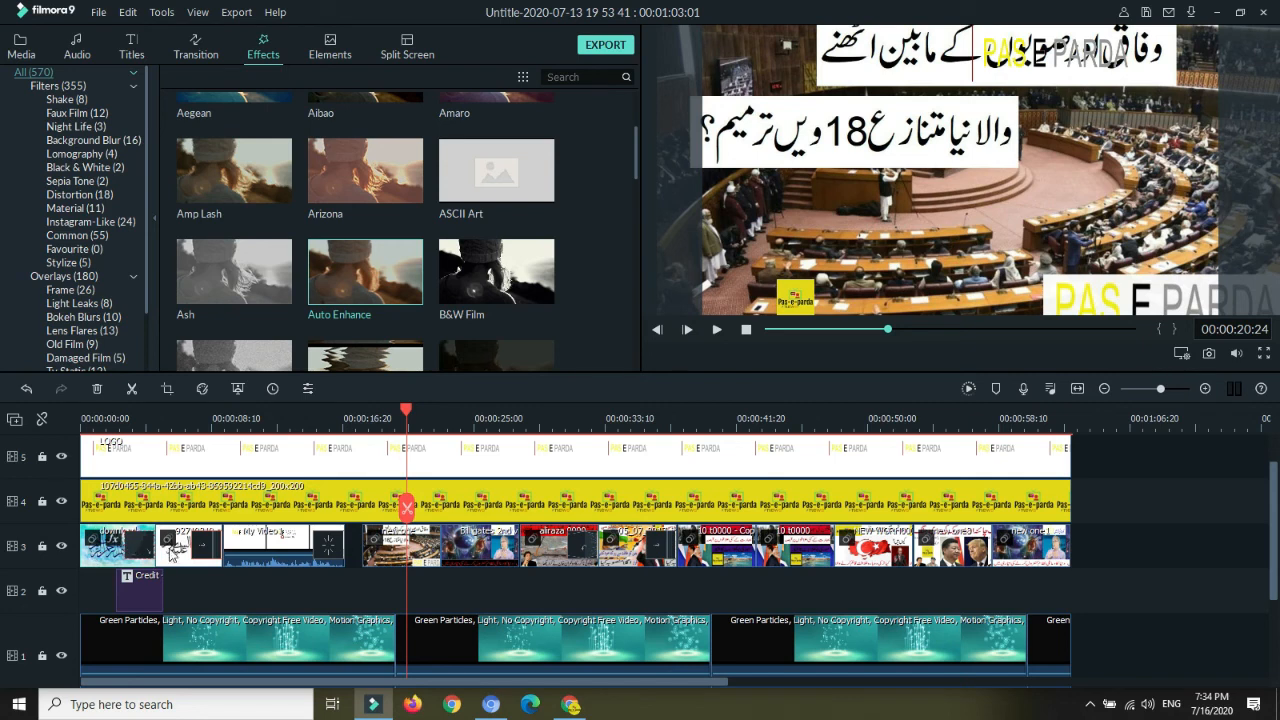
# Preview Element Love 2 and place it on track 3 over the second news image, just before the aliraza 0000 clip
pyautogui.click(329, 58)
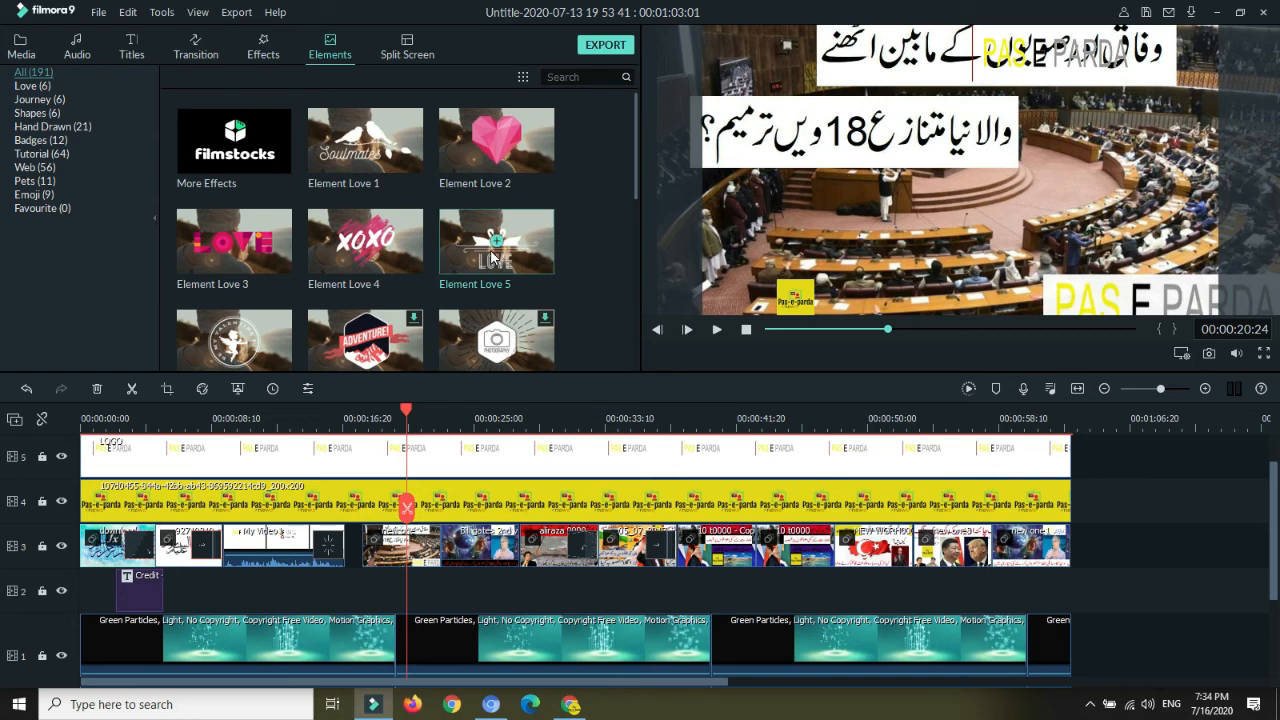
pyautogui.click(452, 148)
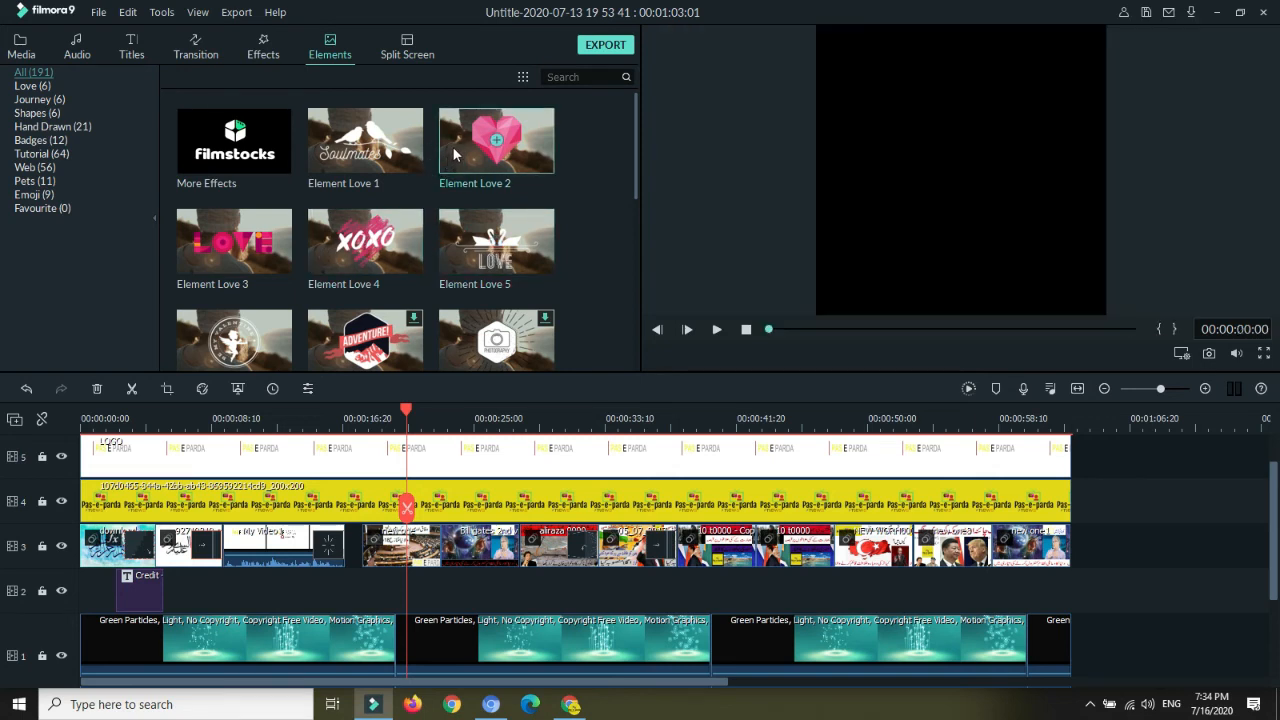
pyautogui.moveTo(444, 296); pyautogui.dragTo(448, 545)
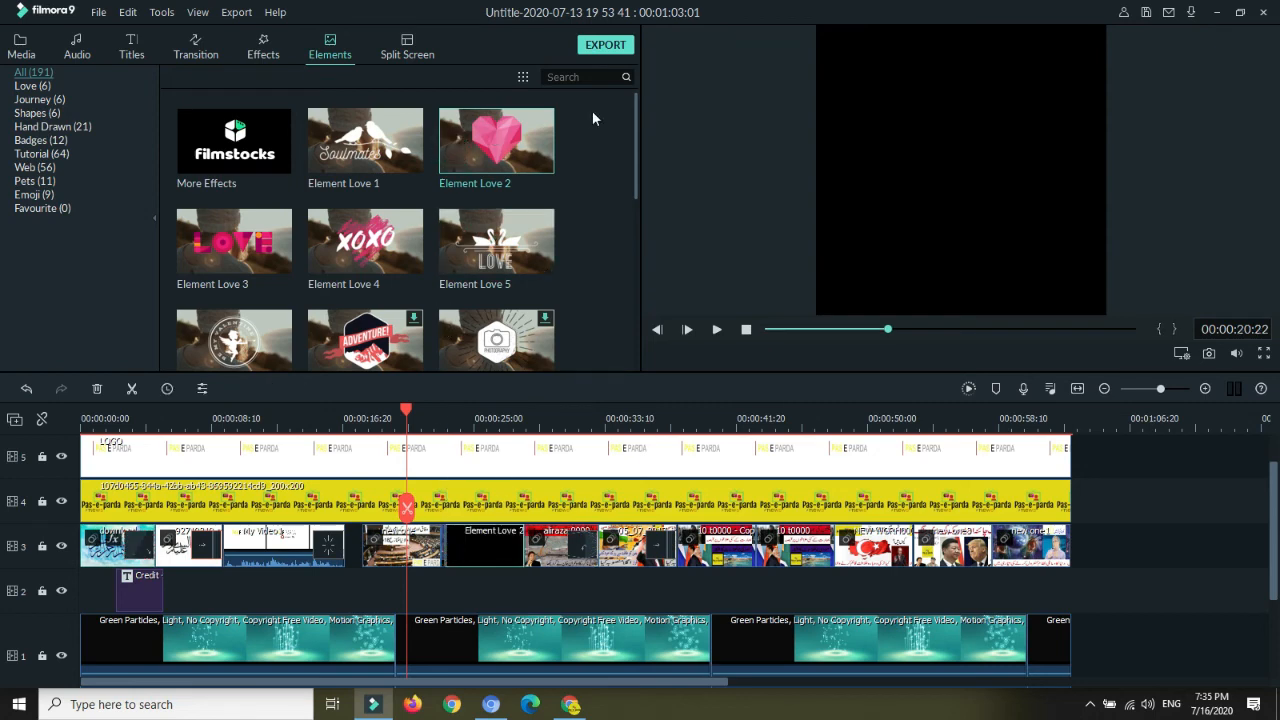
# Show the available split screen layouts and return to the project media library
pyautogui.click(408, 50)
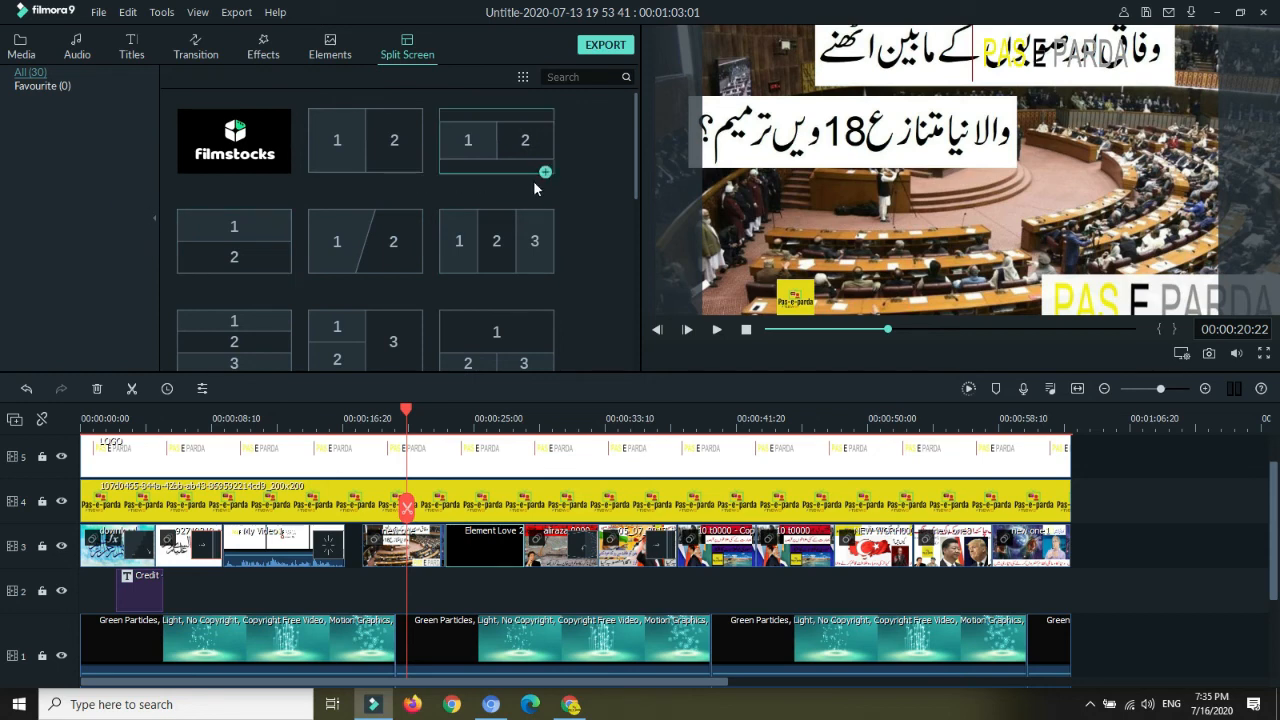
pyautogui.click(21, 46)
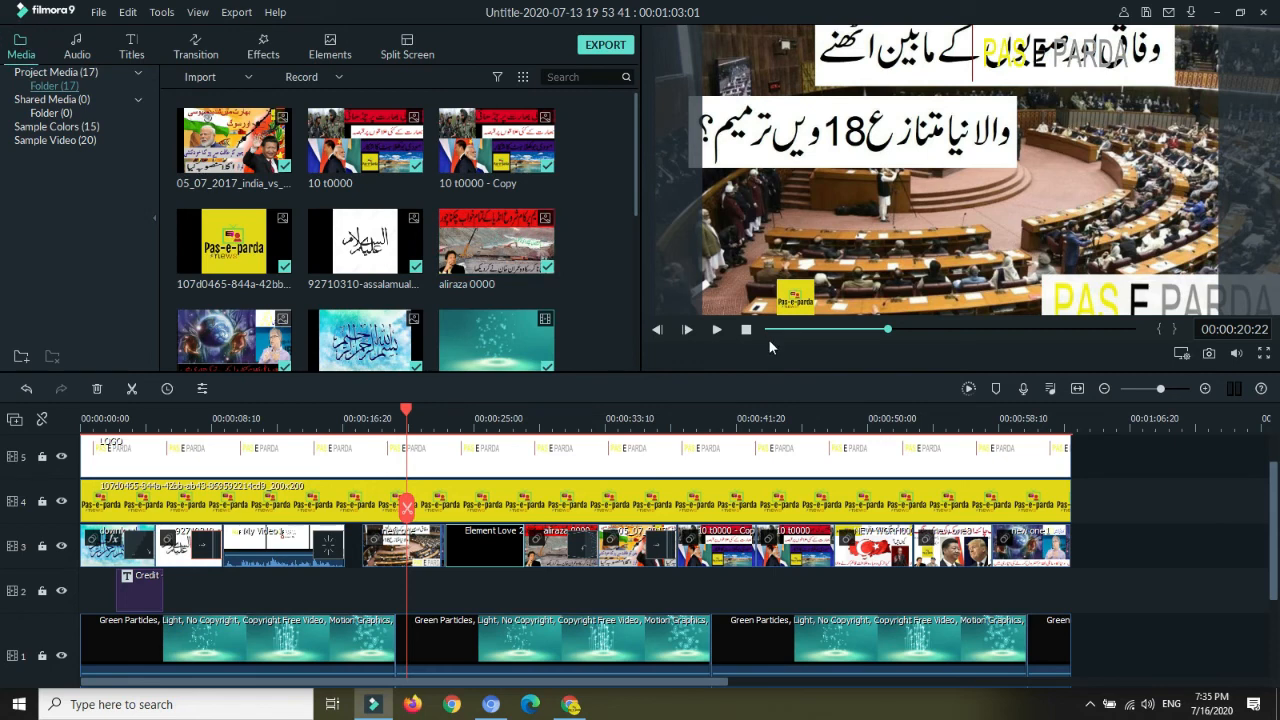